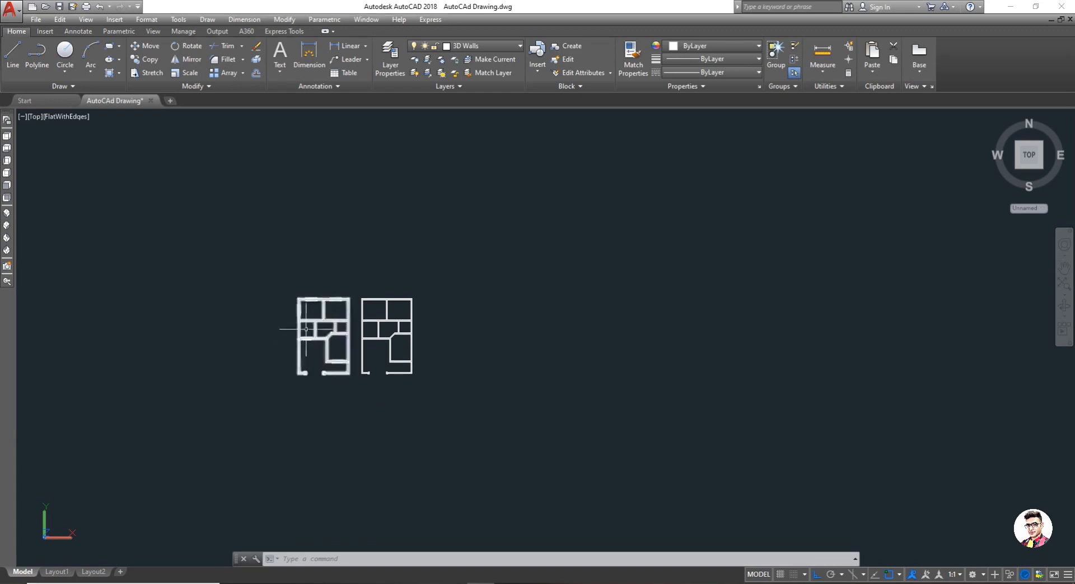
# Step: Orbit to a 3D view of the two wall models, inspect their door and window openings, and return to the top view
pyautogui.scroll(2, 323, 370)
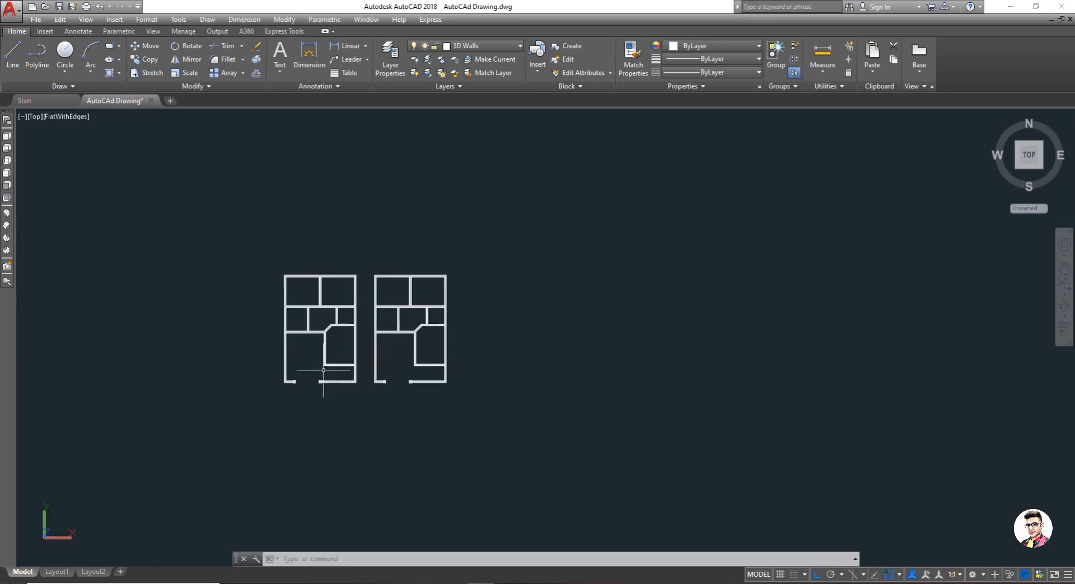
pyautogui.click(1063, 305)
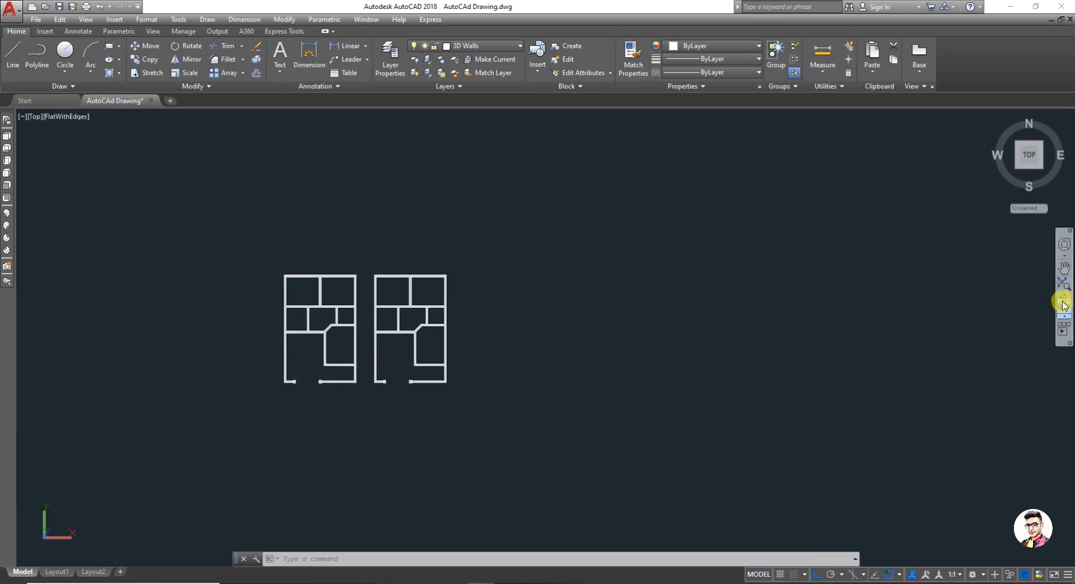
pyautogui.moveTo(895, 318)
pyautogui.mouseDown()
pyautogui.moveTo(638, 364)
pyautogui.moveTo(651, 285)
pyautogui.mouseUp()
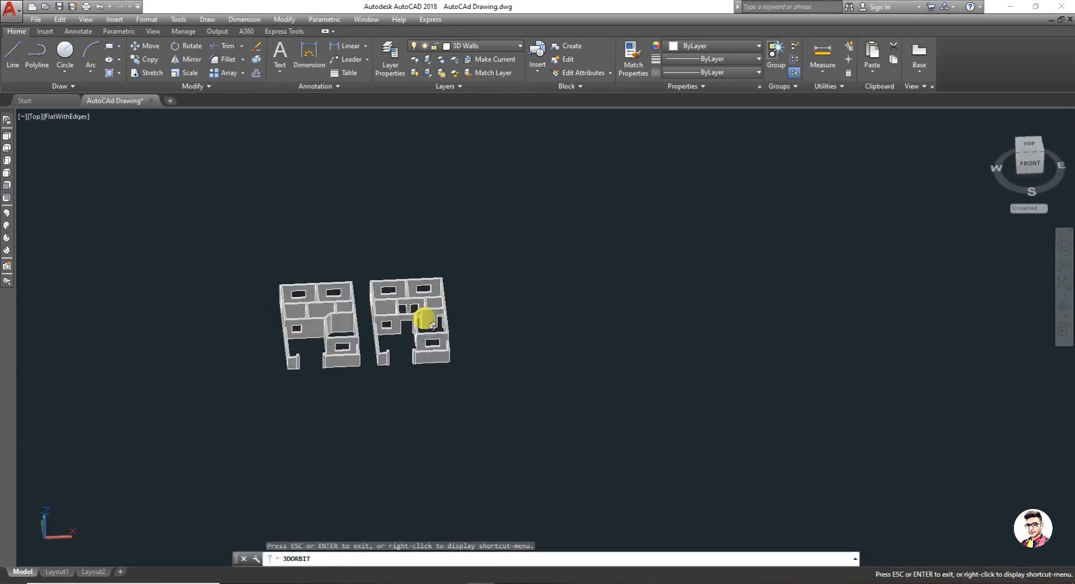
pyautogui.scroll(4, 386, 330)
pyautogui.scroll(5, 409, 315)
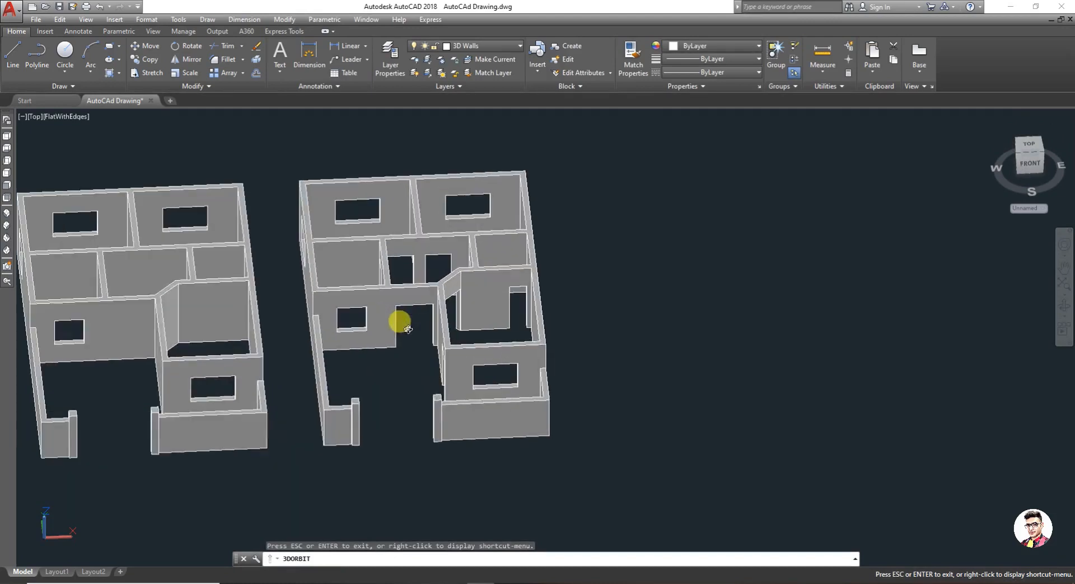
pyautogui.scroll(-1, 418, 319)
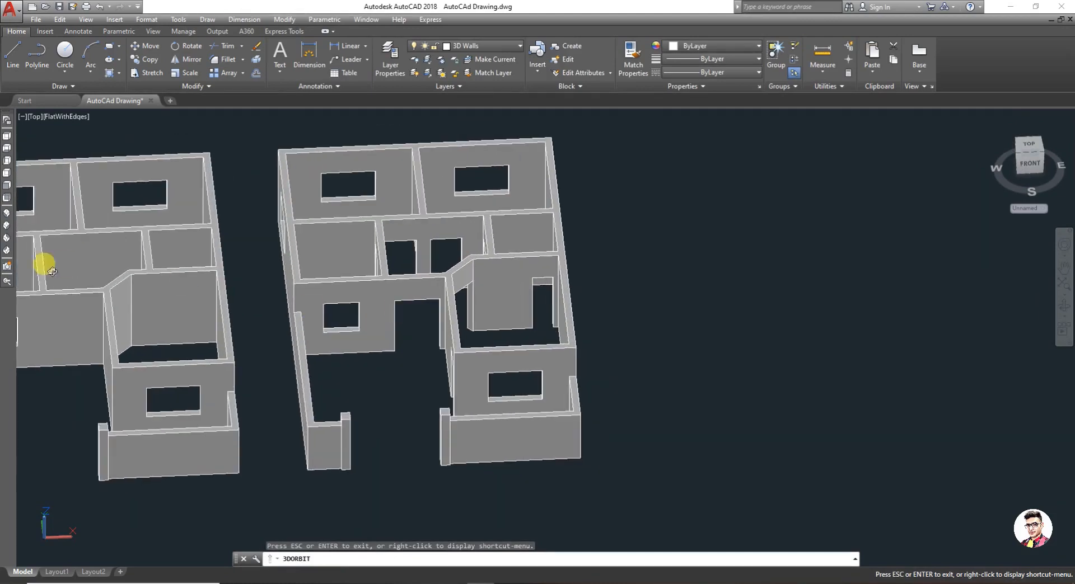
pyautogui.scroll(-3, 179, 287)
pyautogui.scroll(4, 48, 292)
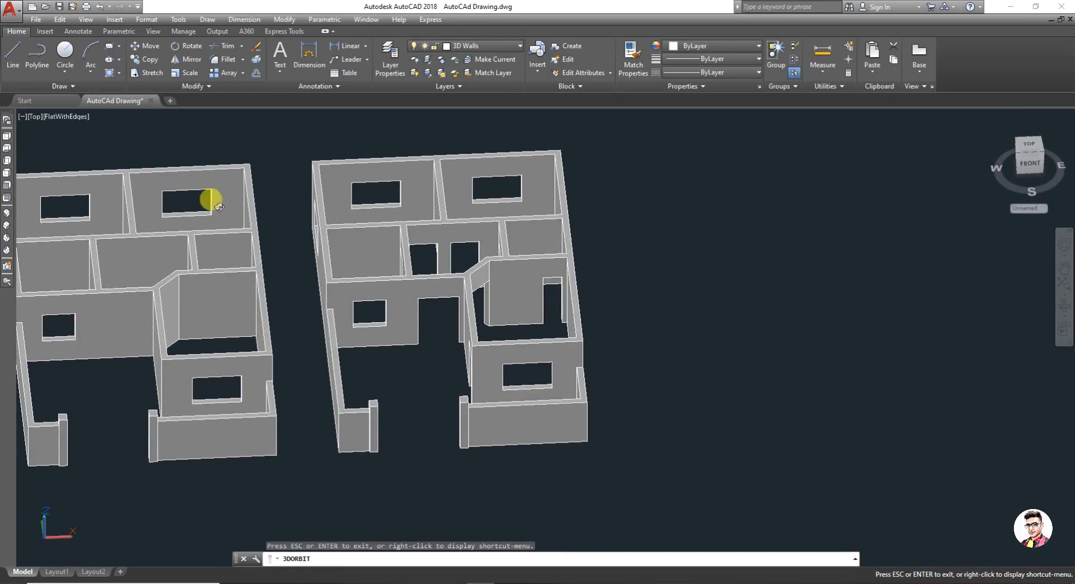
pyautogui.click(6, 137)
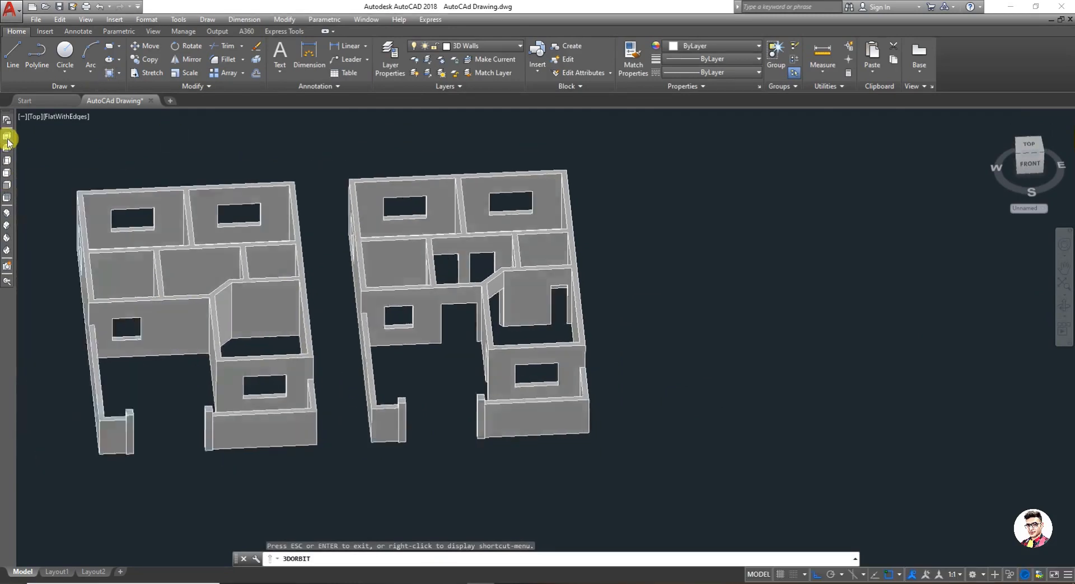
pyautogui.scroll(5, 590, 148)
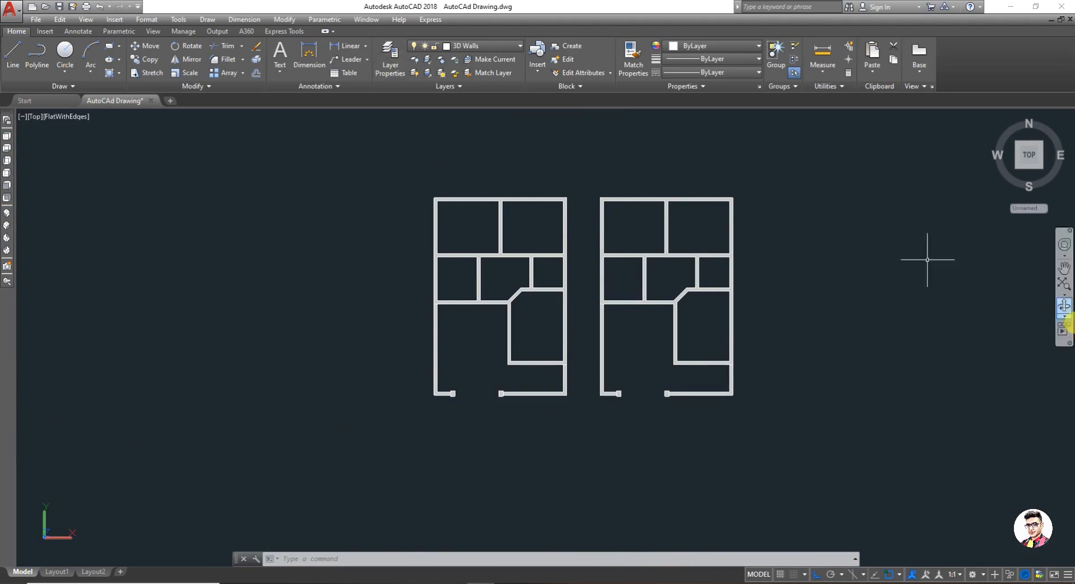
# Step: Compare the two wall models in a tilted 3D view from the front, and restore the top view
pyautogui.click(1060, 319)
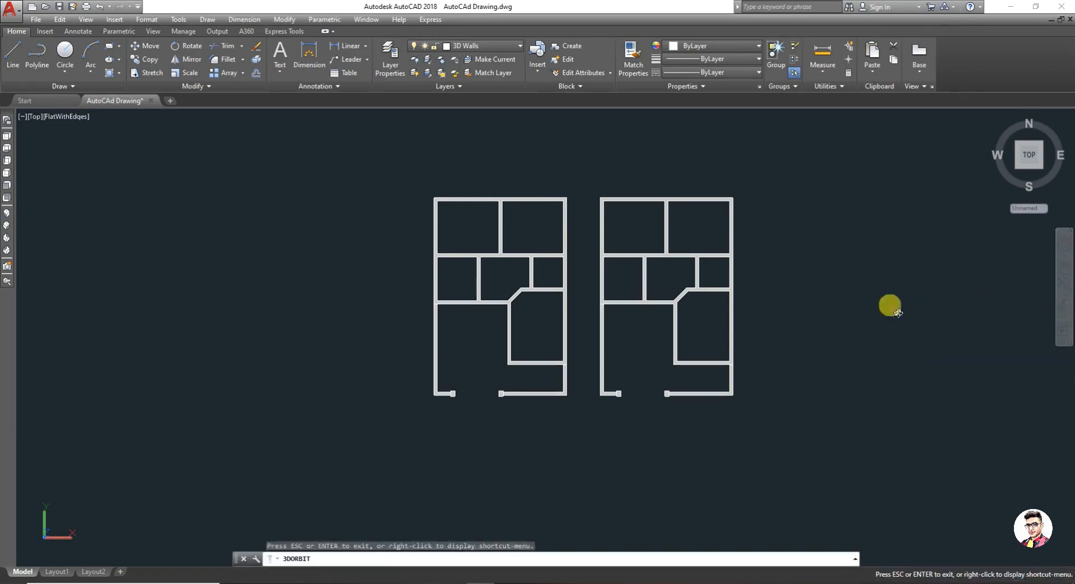
pyautogui.moveTo(888, 308); pyautogui.dragTo(884, 235)
pyautogui.moveTo(618, 263); pyautogui.dragTo(636, 290)
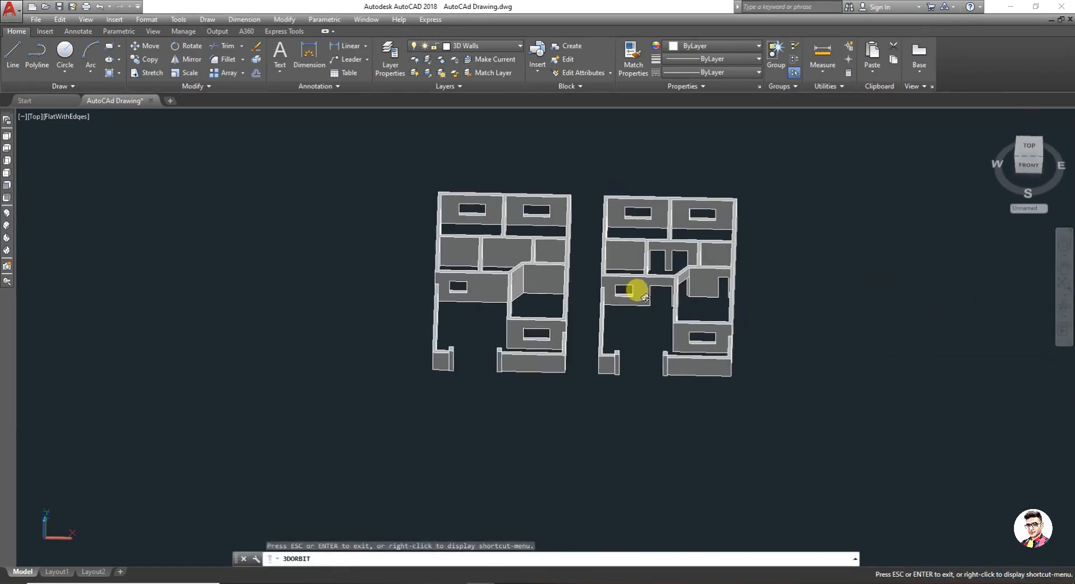
pyautogui.press('Escape')
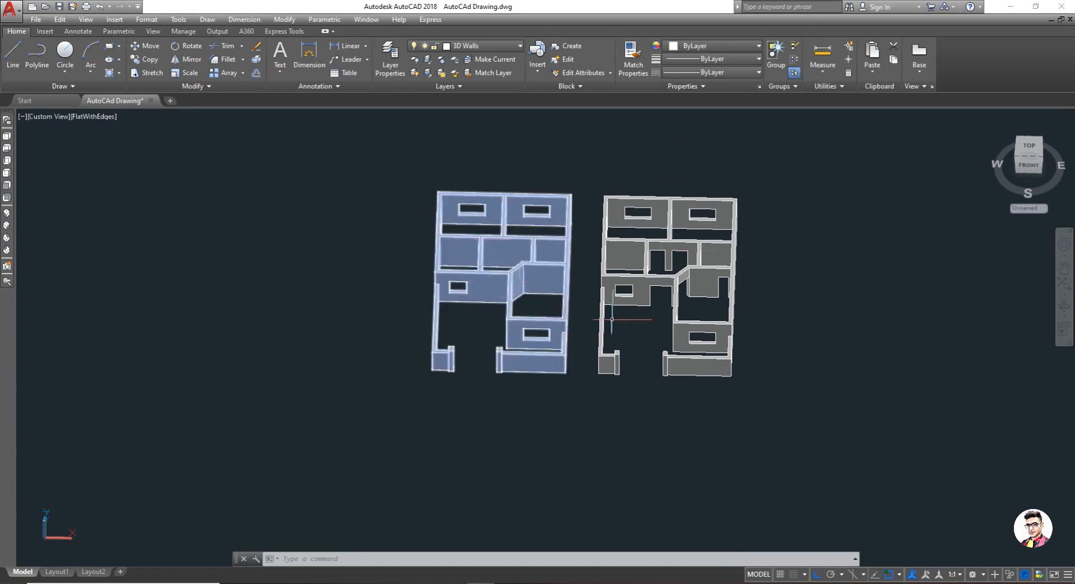
pyautogui.click(223, 312)
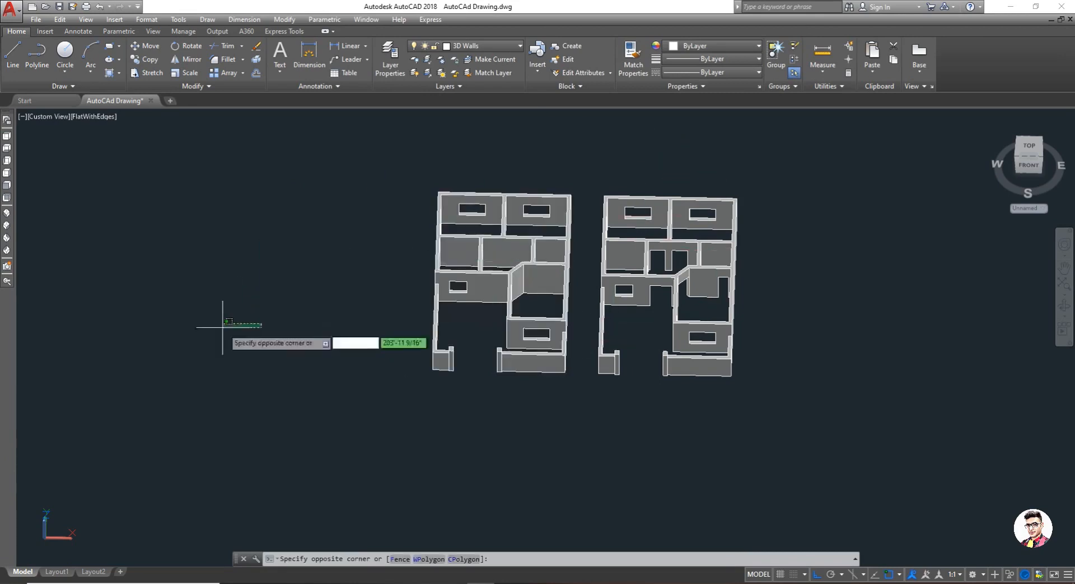
pyautogui.click(216, 319)
pyautogui.scroll(1, 520, 254)
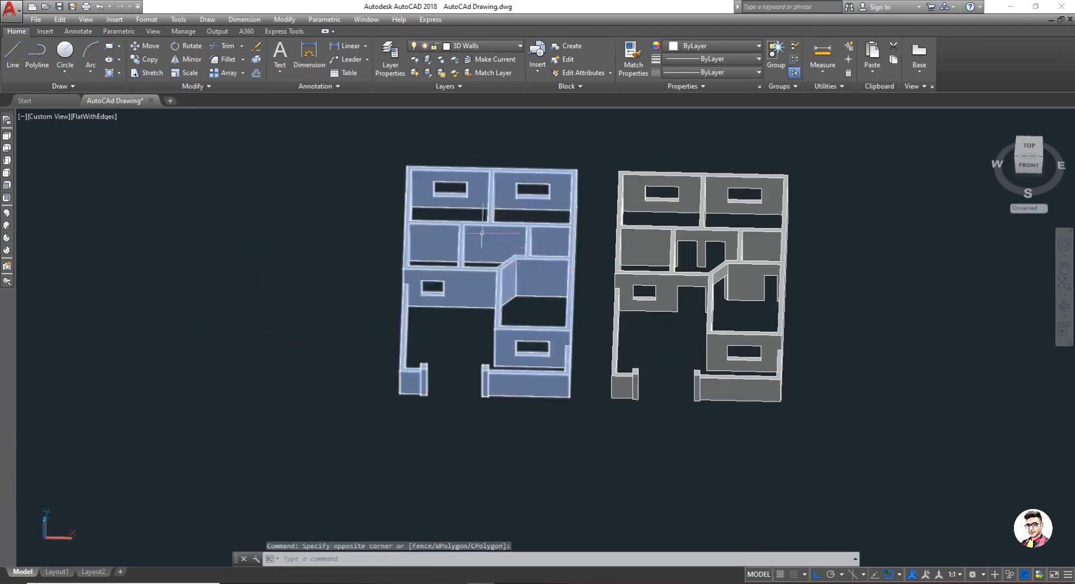
pyautogui.scroll(2, 504, 252)
pyautogui.scroll(-4, 472, 241)
pyautogui.scroll(6, 465, 241)
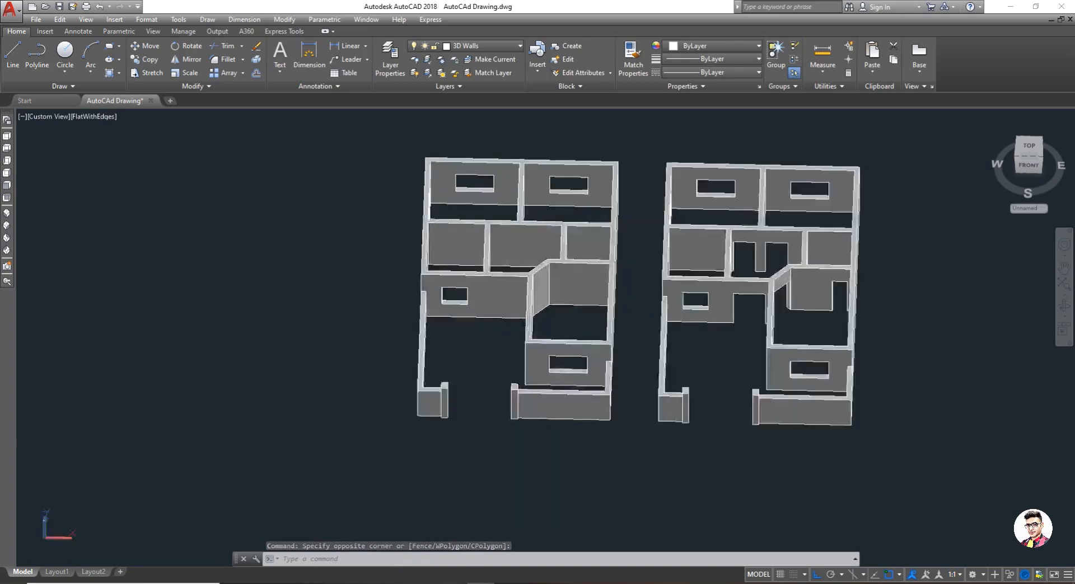
pyautogui.click(6, 137)
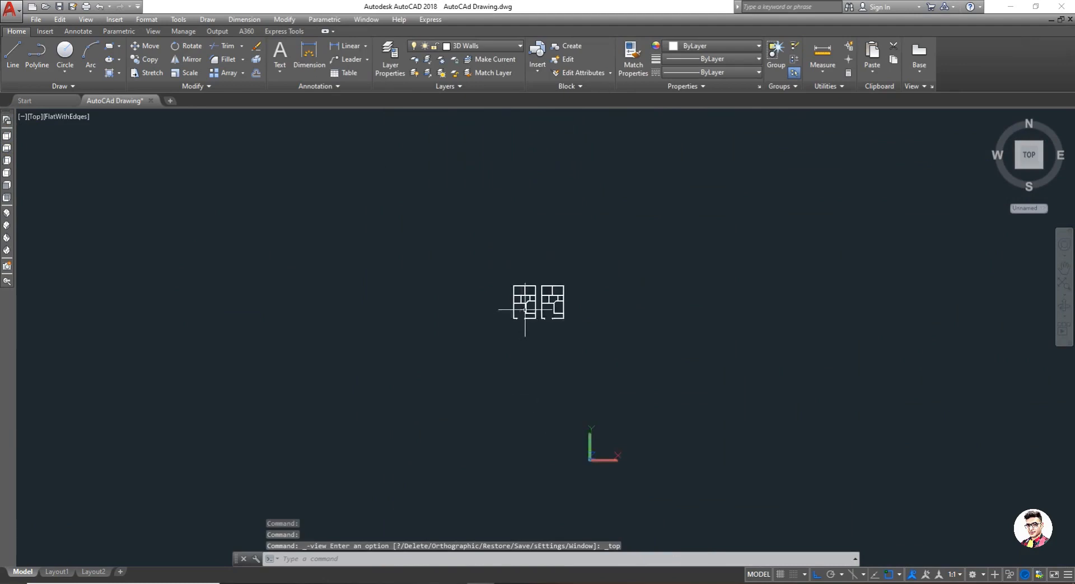
pyautogui.scroll(8, 525, 310)
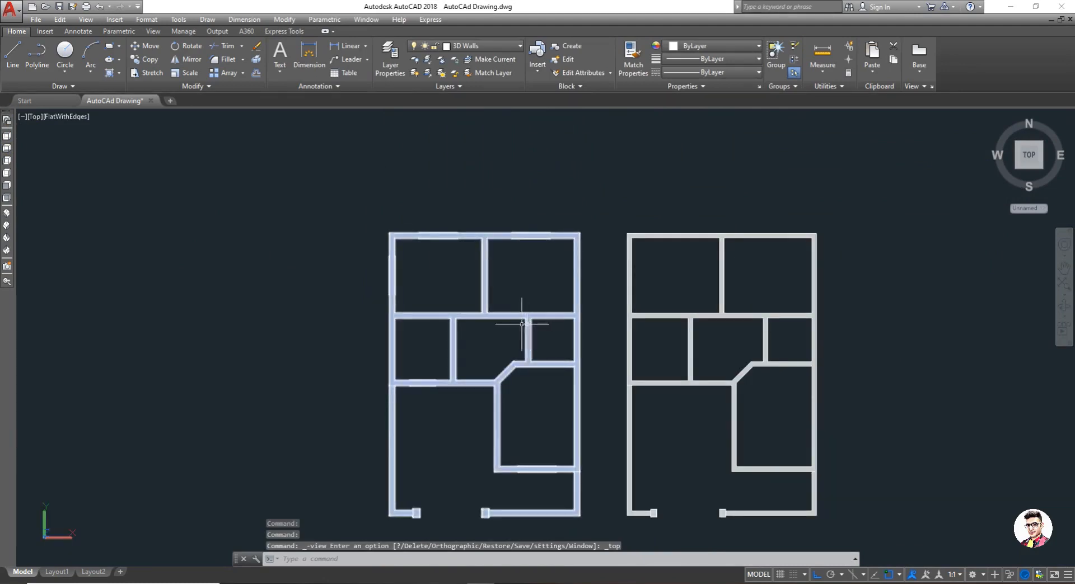
pyautogui.scroll(2, 521, 324)
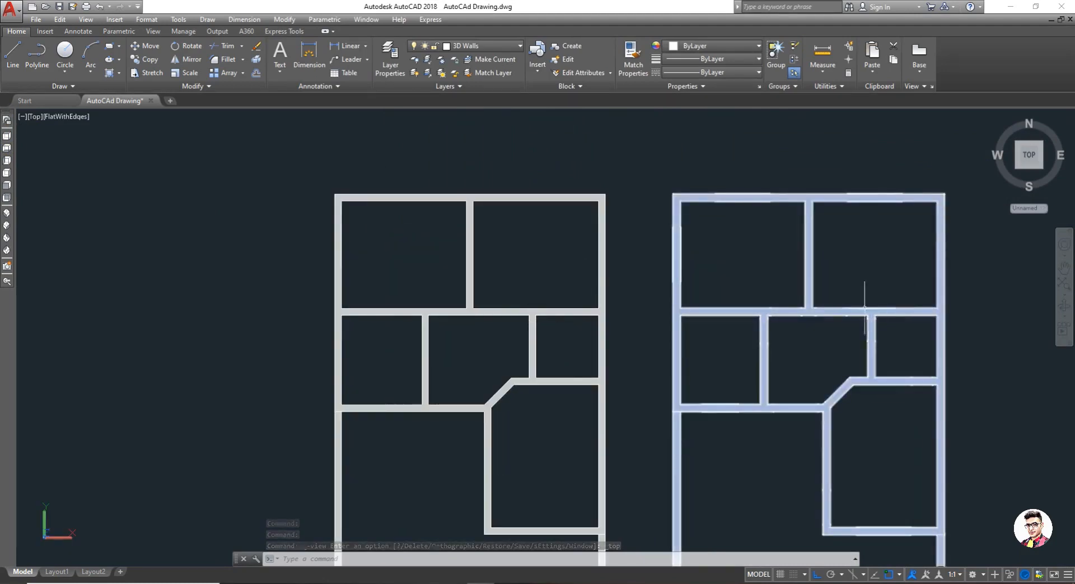
pyautogui.scroll(2, 834, 318)
pyautogui.scroll(-5, 833, 318)
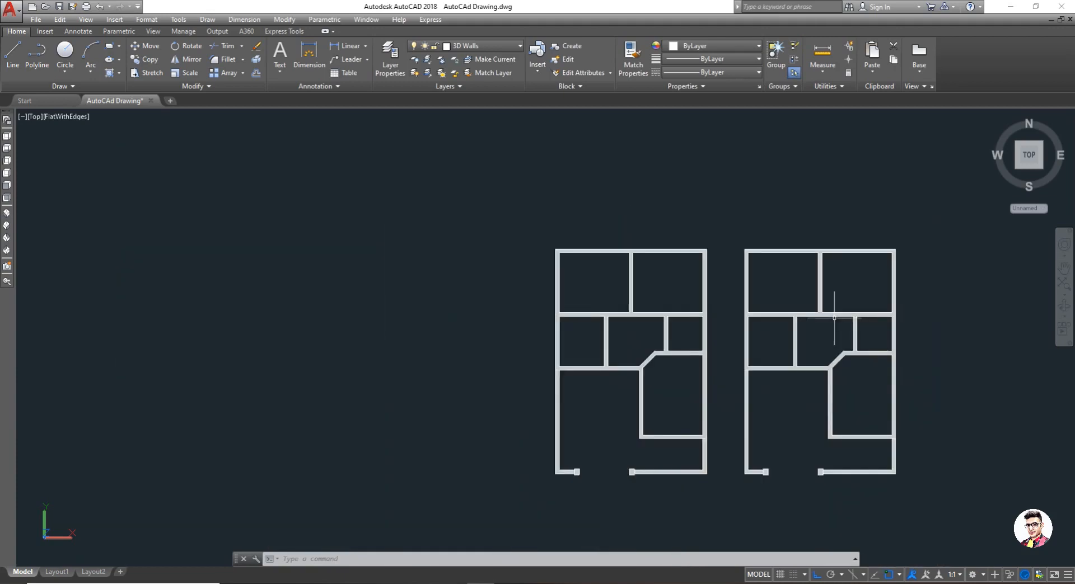
pyautogui.scroll(3, 730, 310)
pyautogui.scroll(-4, 775, 305)
pyautogui.scroll(4, 823, 309)
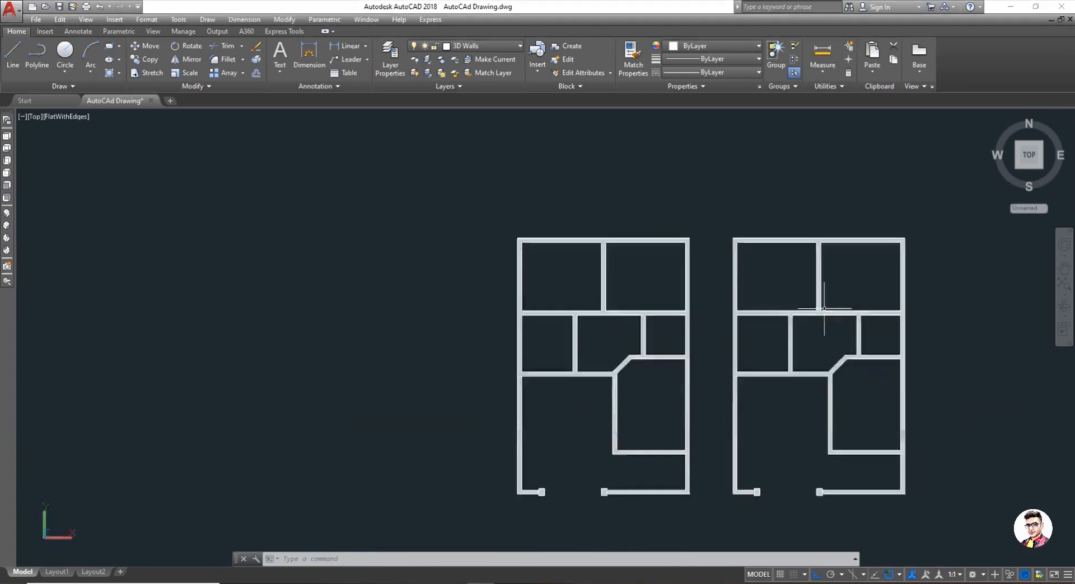
# Step: Turn on layer 0 and make it the current layer
pyautogui.write('la')
pyautogui.press('Return')
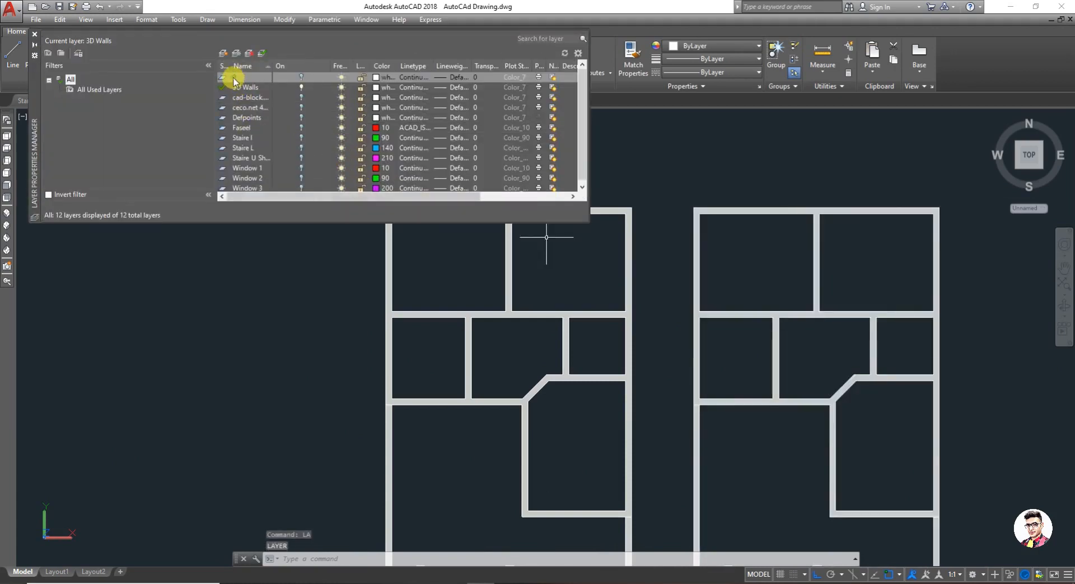
pyautogui.click(237, 77)
pyautogui.click(302, 77)
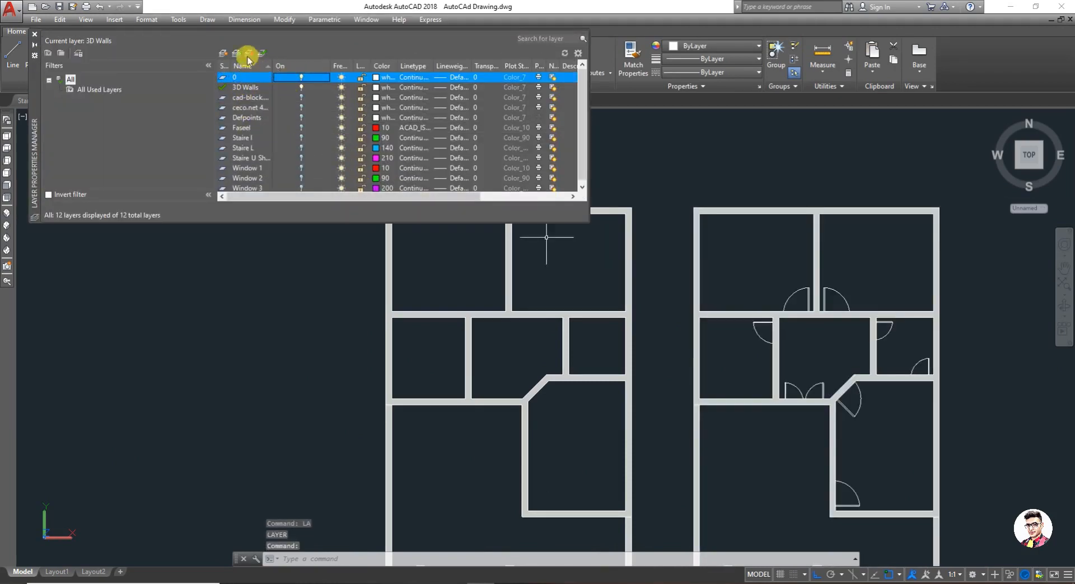
pyautogui.click(261, 54)
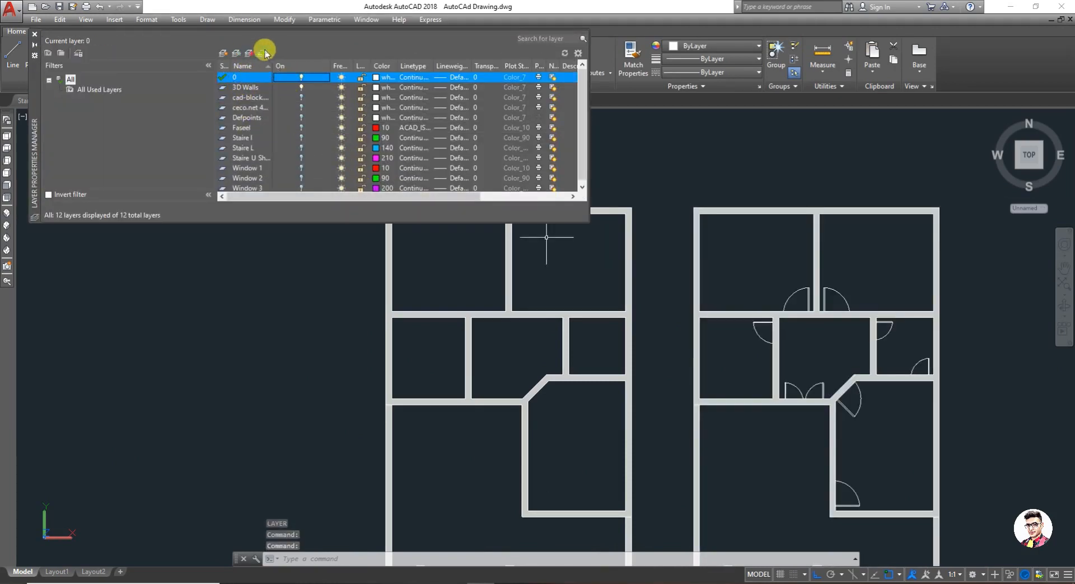
pyautogui.click(36, 36)
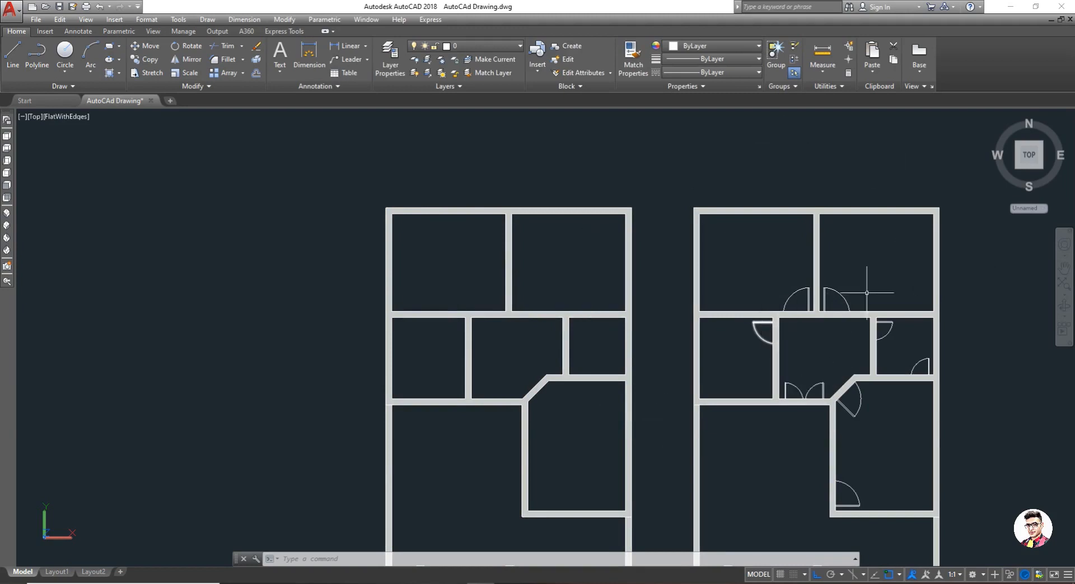
# Step: Turn off the 3D Walls layer so only the 2D floor plan with its doors is displayed
pyautogui.click(792, 295)
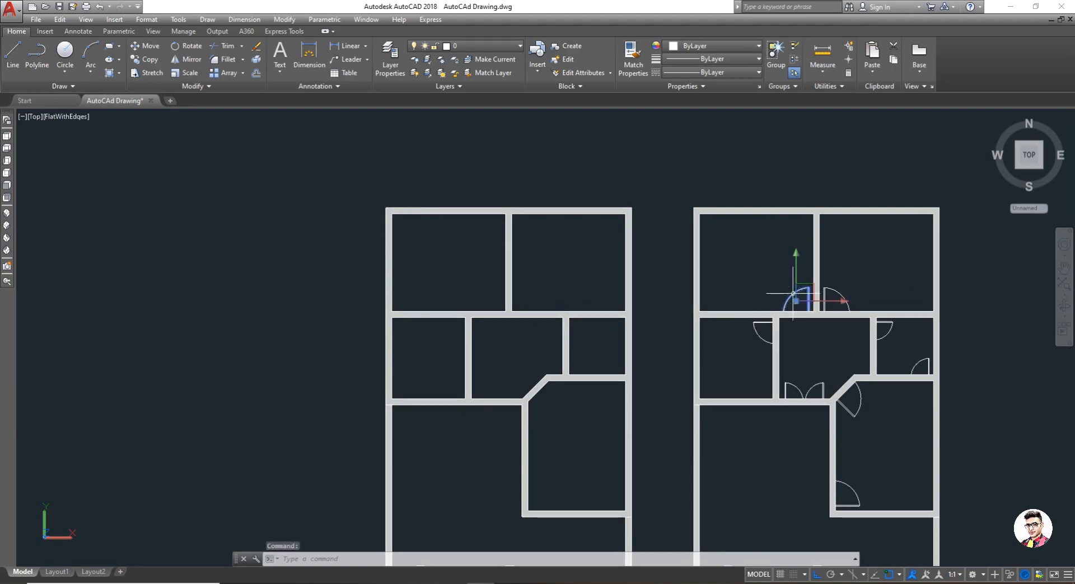
pyautogui.press('Escape')
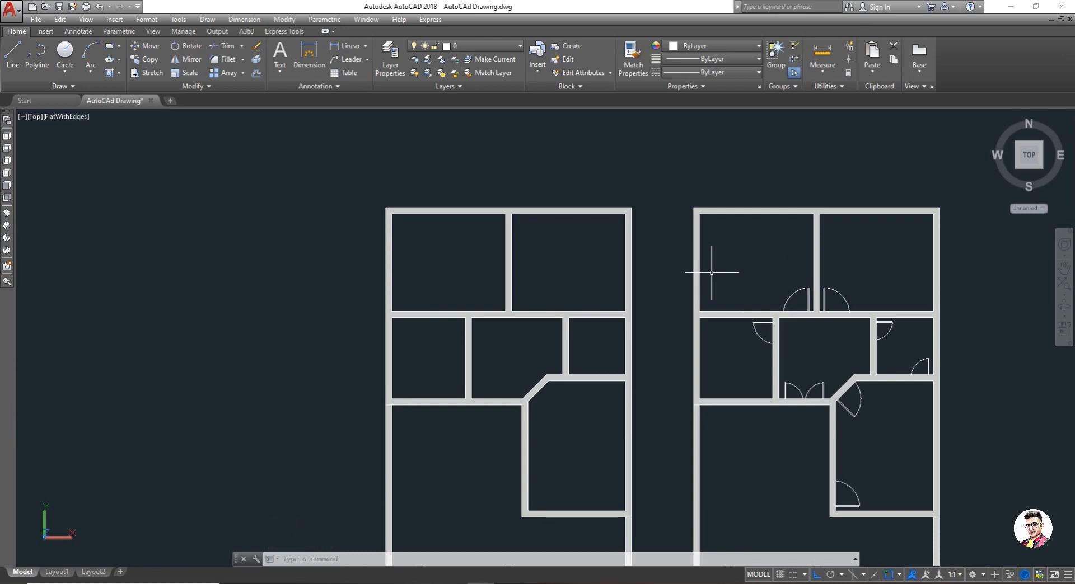
pyautogui.scroll(-2, 723, 262)
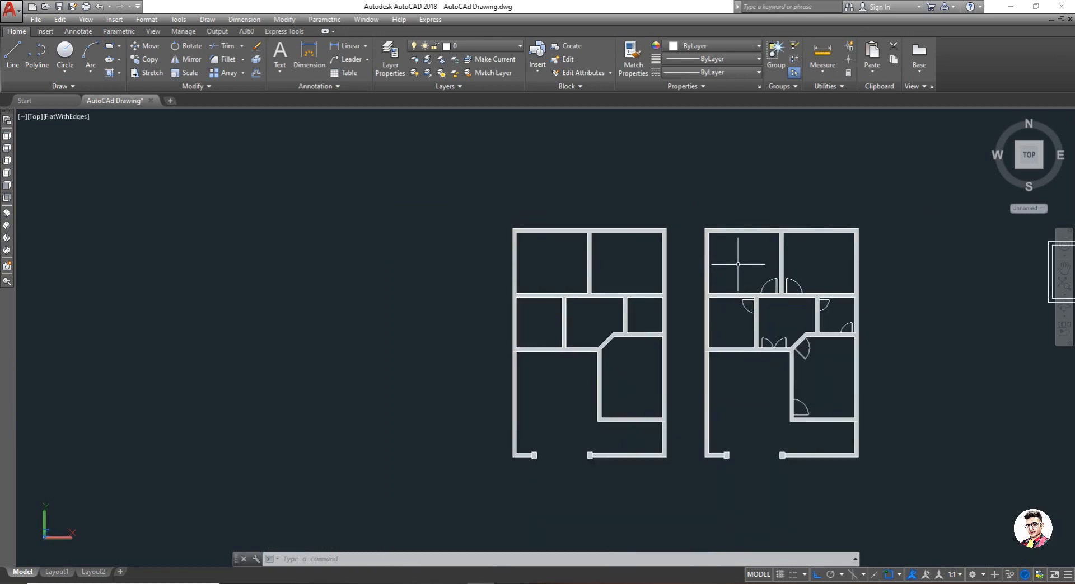
pyautogui.write('la')
pyautogui.press('Return')
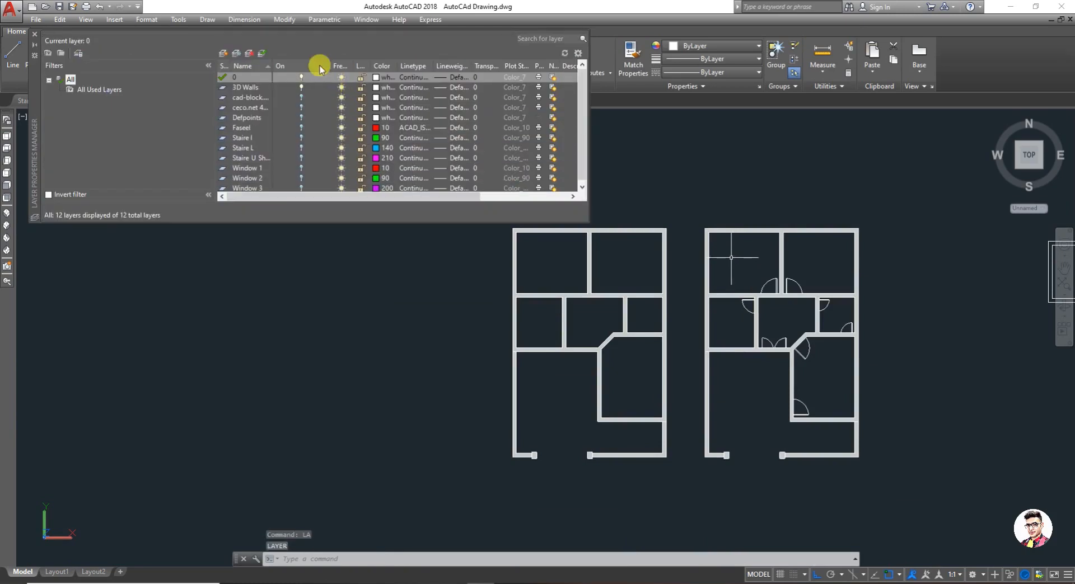
pyautogui.click(302, 88)
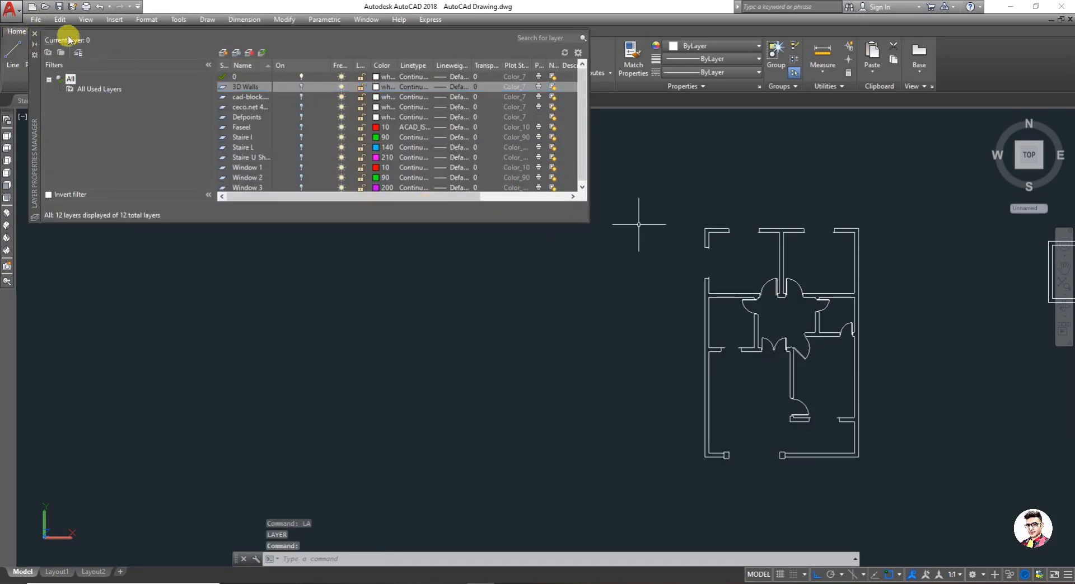
pyautogui.click(34, 34)
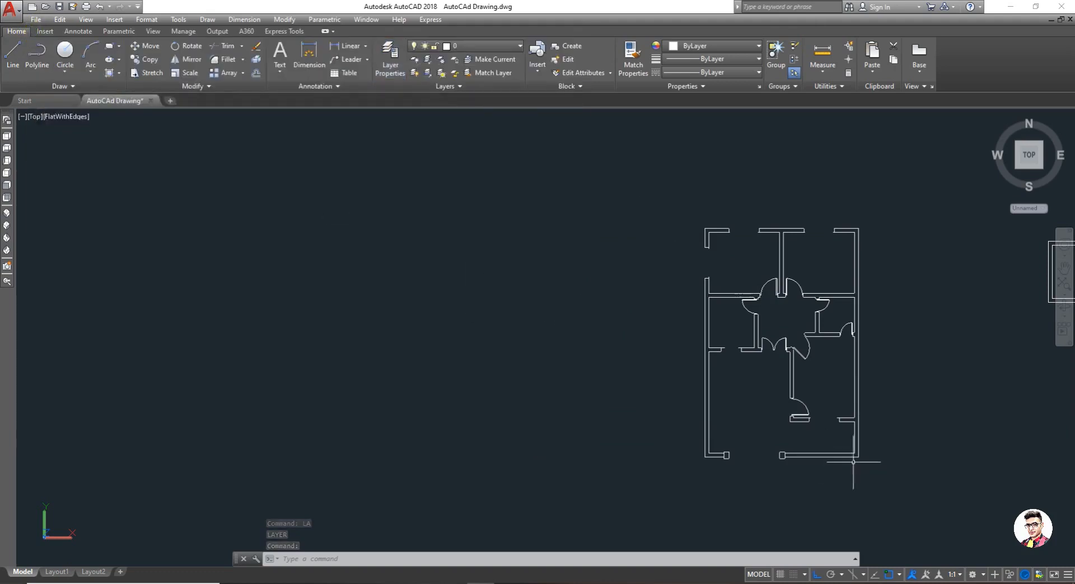
# Step: Copy the whole 2D floor plan with its doors horizontally into the empty space to the left of the original
pyautogui.write('c')
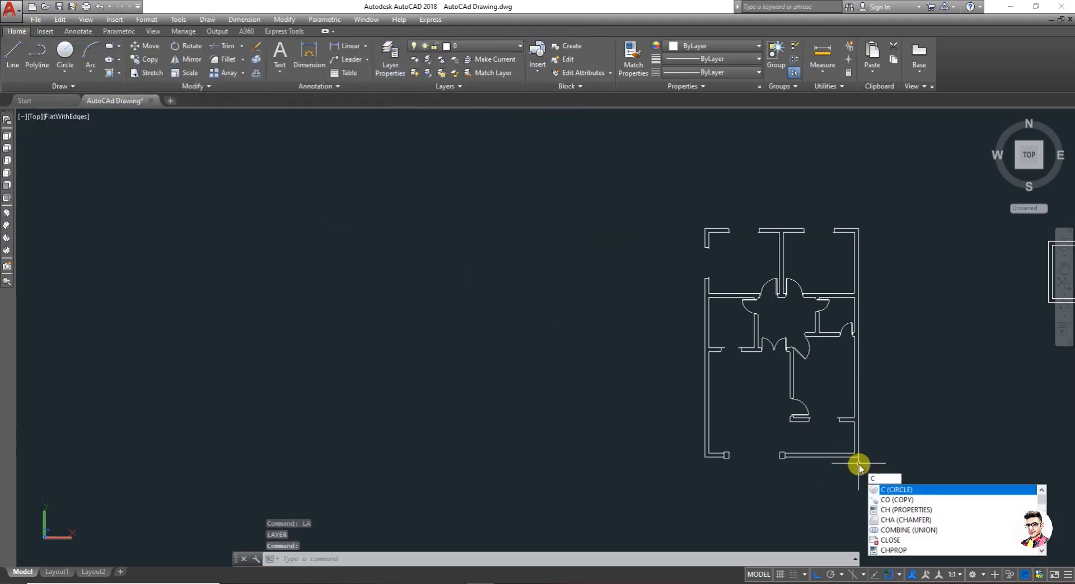
pyautogui.write('o')
pyautogui.press('Return')
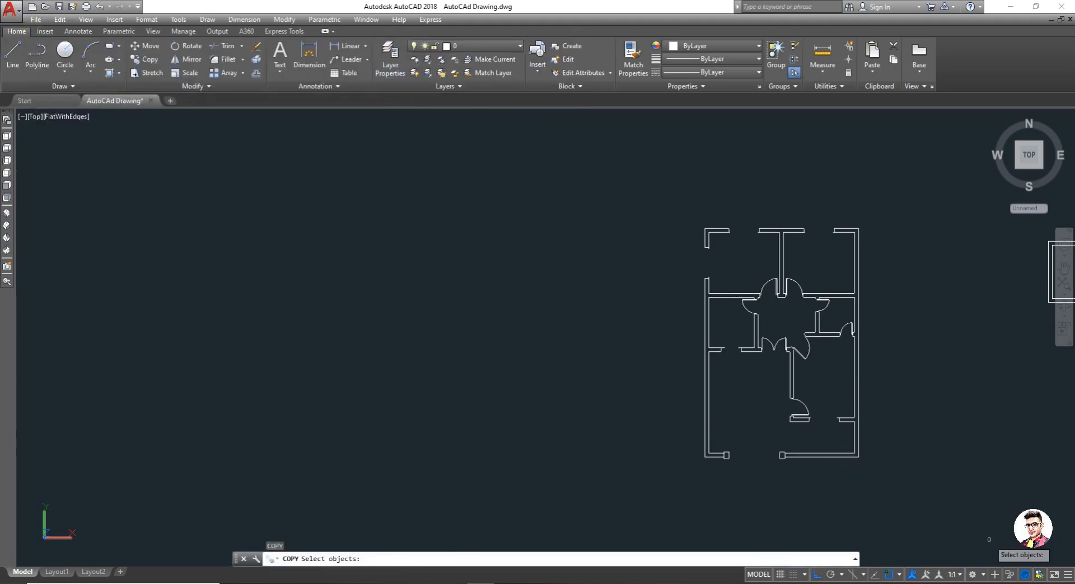
pyautogui.click(916, 536)
pyautogui.click(698, 214)
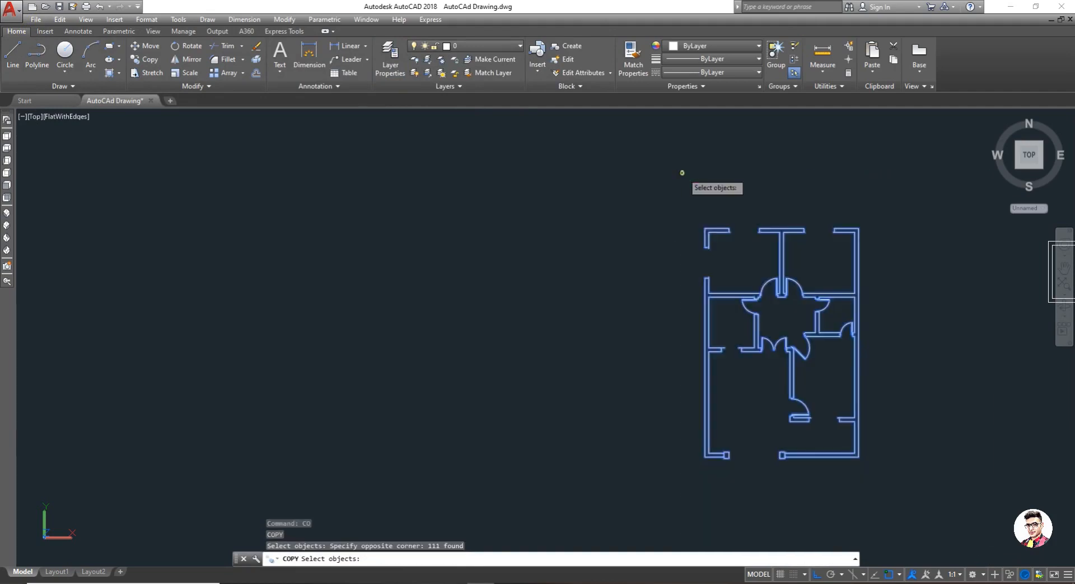
pyautogui.press('Return')
pyautogui.click(704, 228)
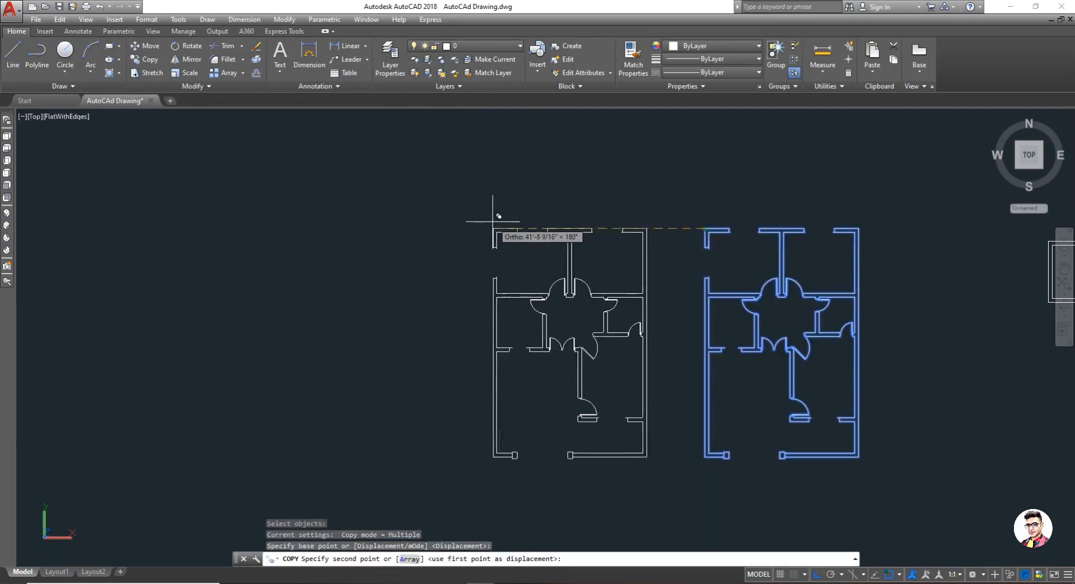
pyautogui.click(479, 221)
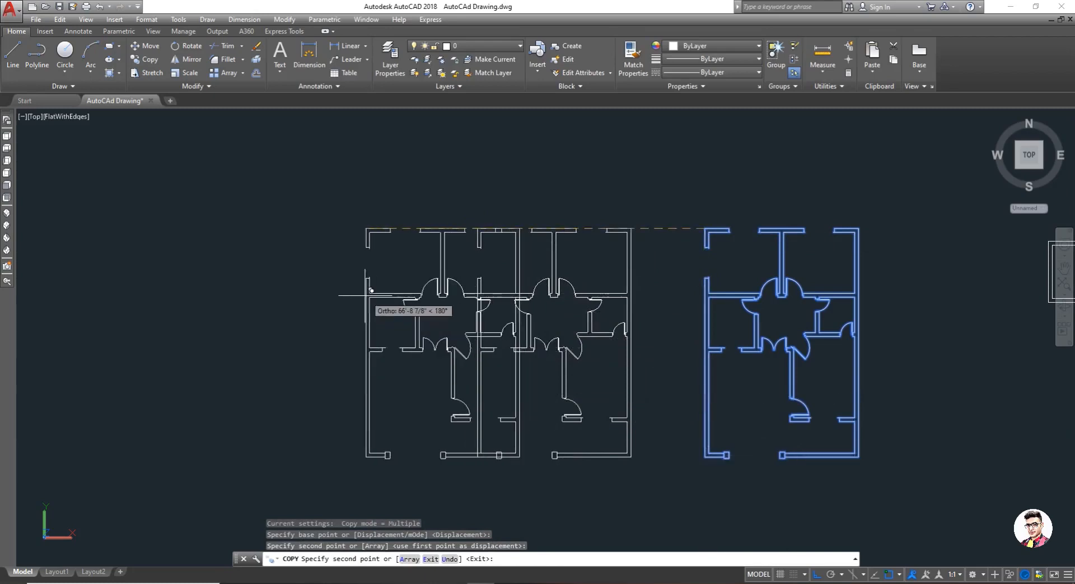
pyautogui.press('Escape')
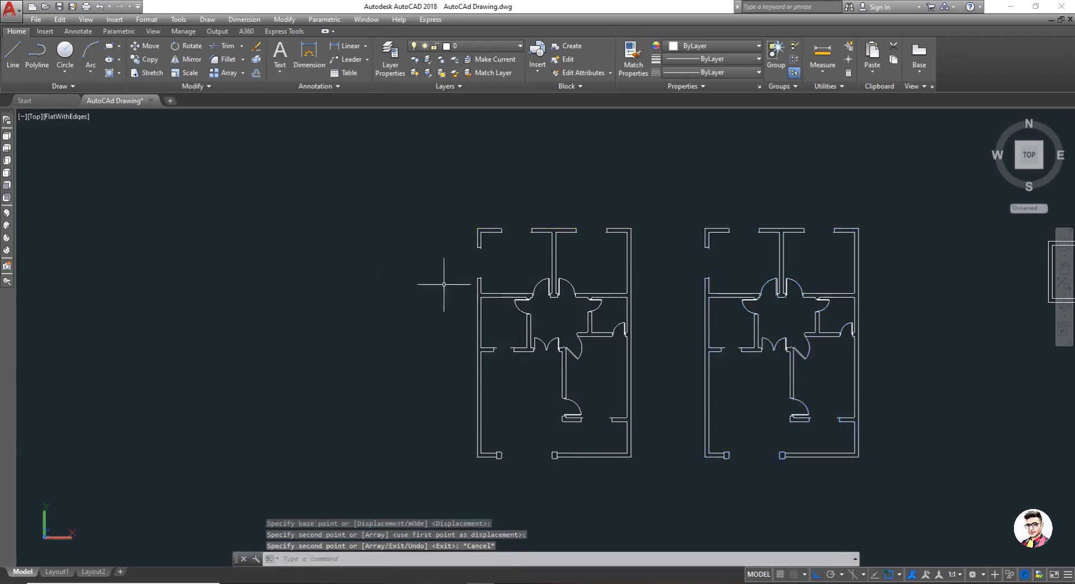
# Step: Try to merge all lines of the copied 2D floor plan into one object with the Union command
pyautogui.write('u')
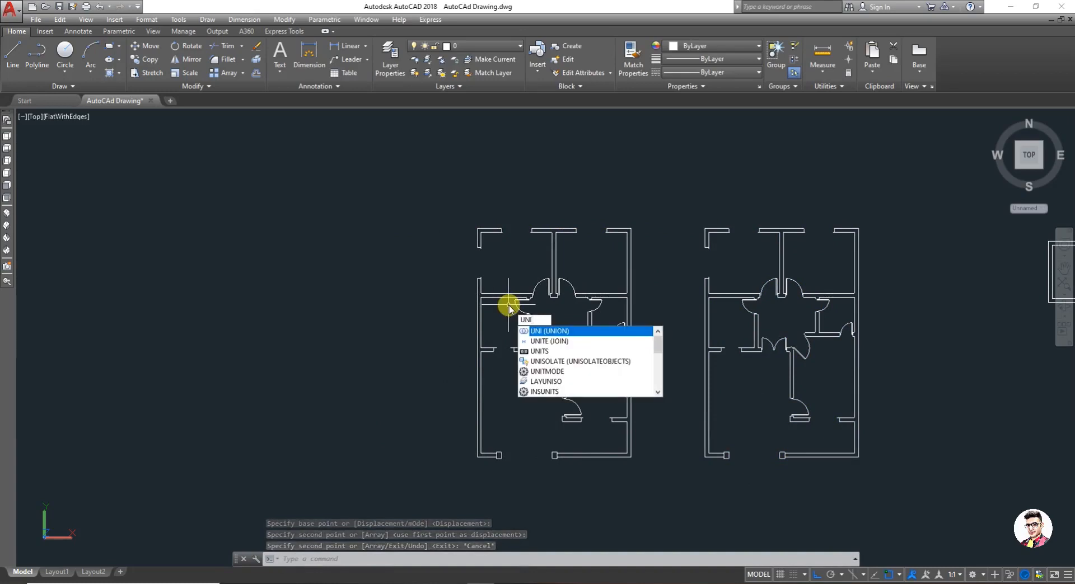
pyautogui.press('Return')
pyautogui.click(446, 195)
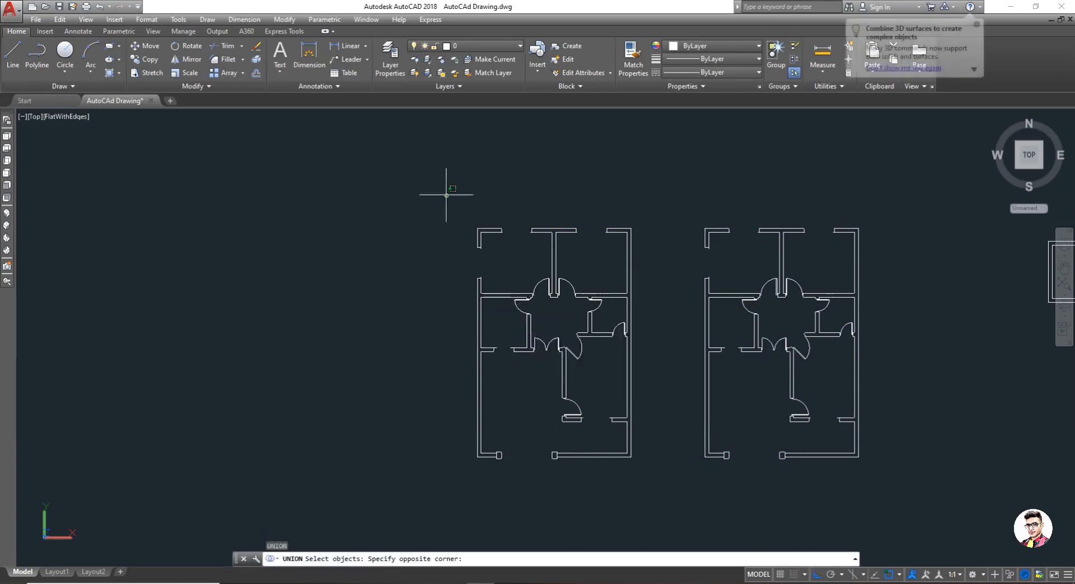
pyautogui.click(638, 463)
pyautogui.press('Return')
pyautogui.click(625, 454)
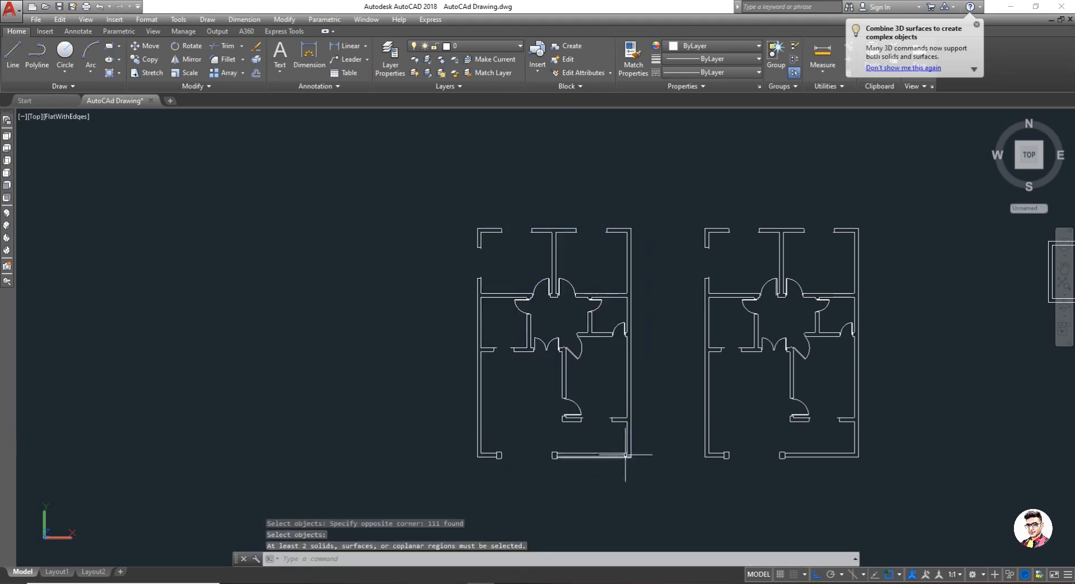
pyautogui.press('Escape')
pyautogui.press('Escape')
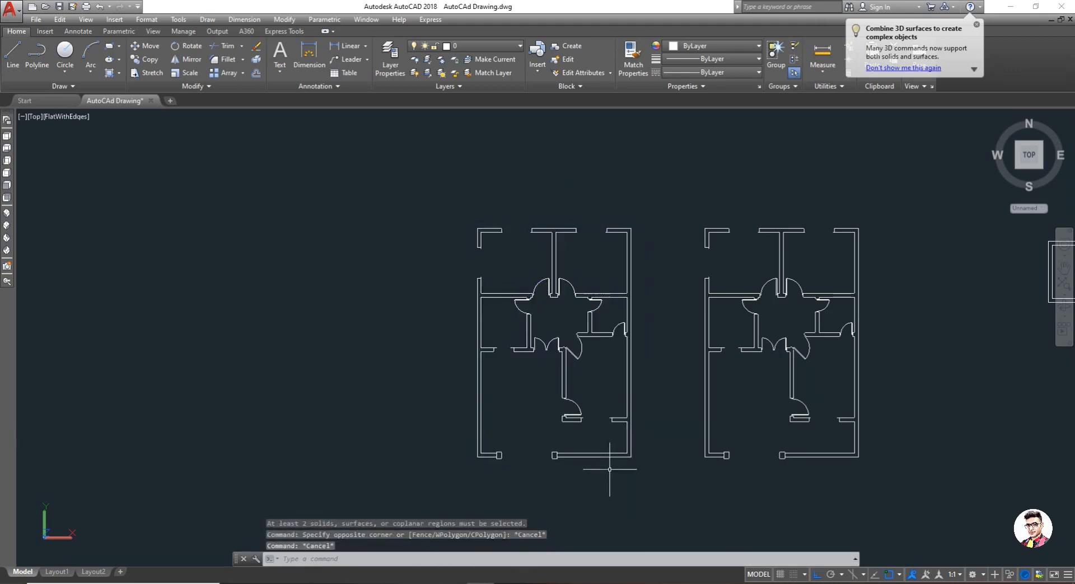
# Step: Join all objects of the copied floor plan into polylines and check the wall outlines by selecting them
pyautogui.write('uni')
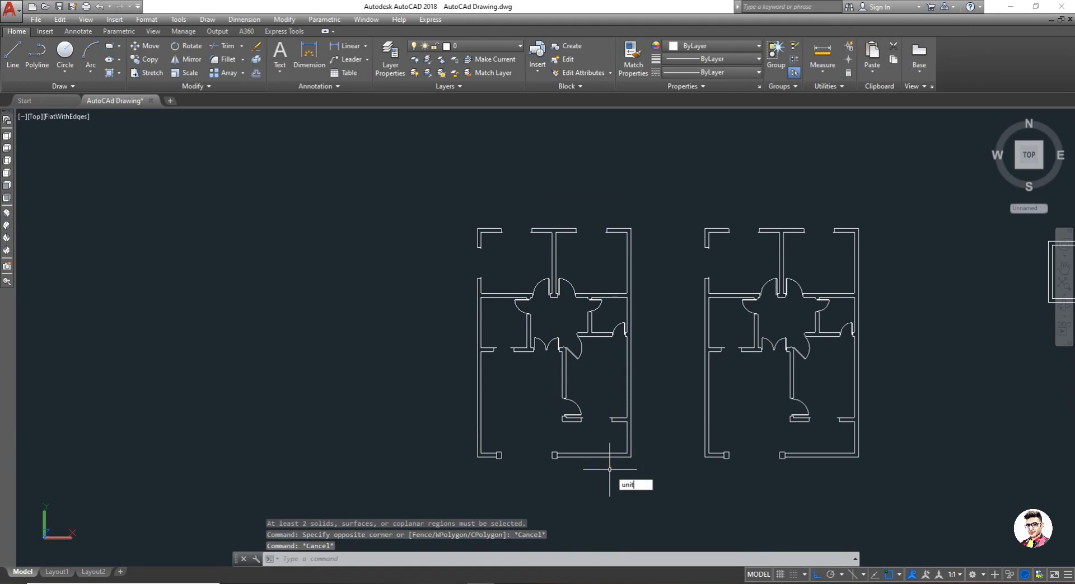
pyautogui.write('t')
pyautogui.press('Return')
pyautogui.click(656, 487)
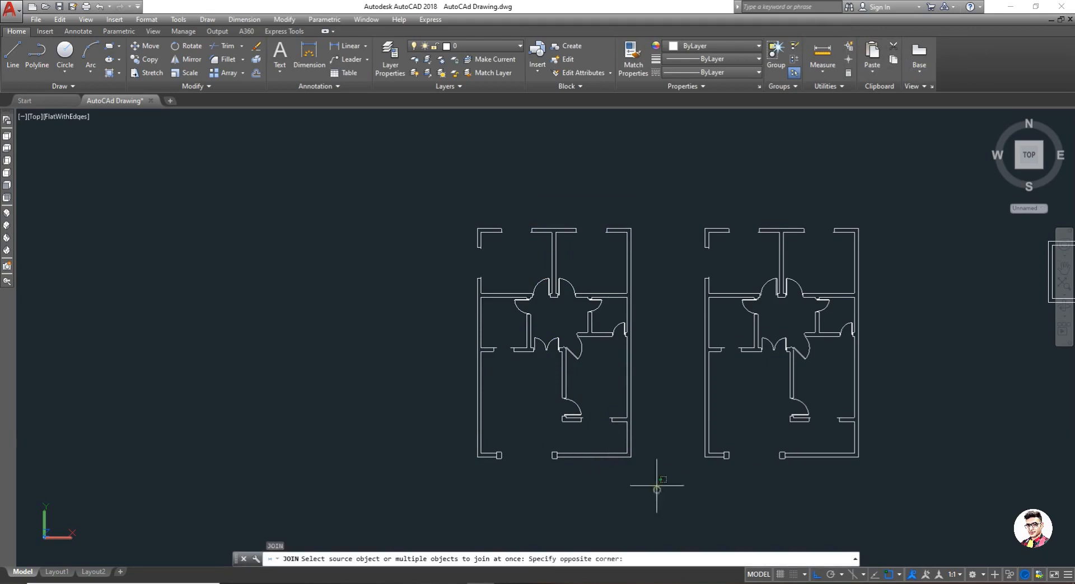
pyautogui.click(432, 204)
pyautogui.press('Return')
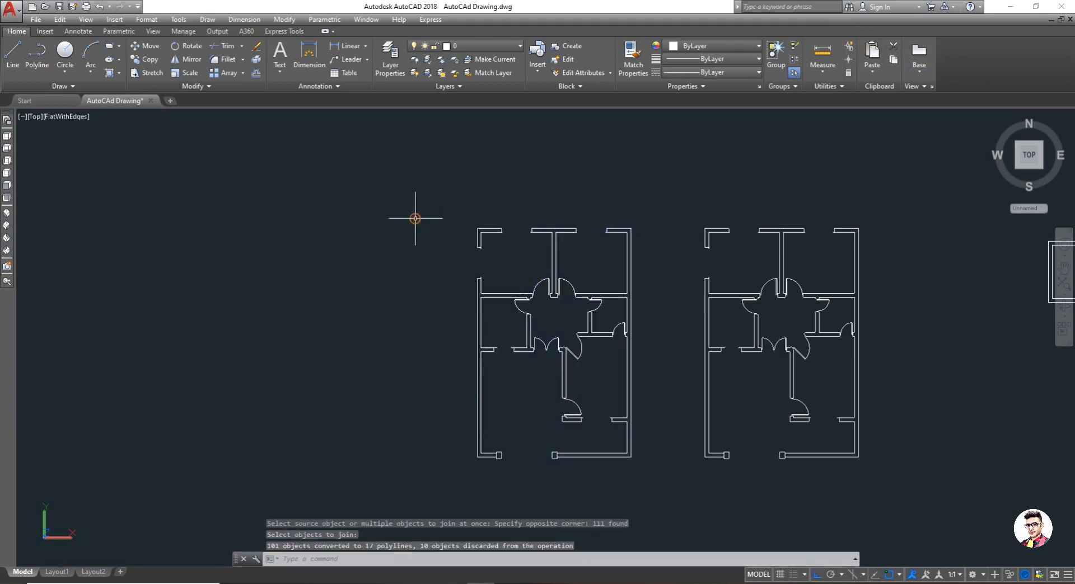
pyautogui.click(491, 227)
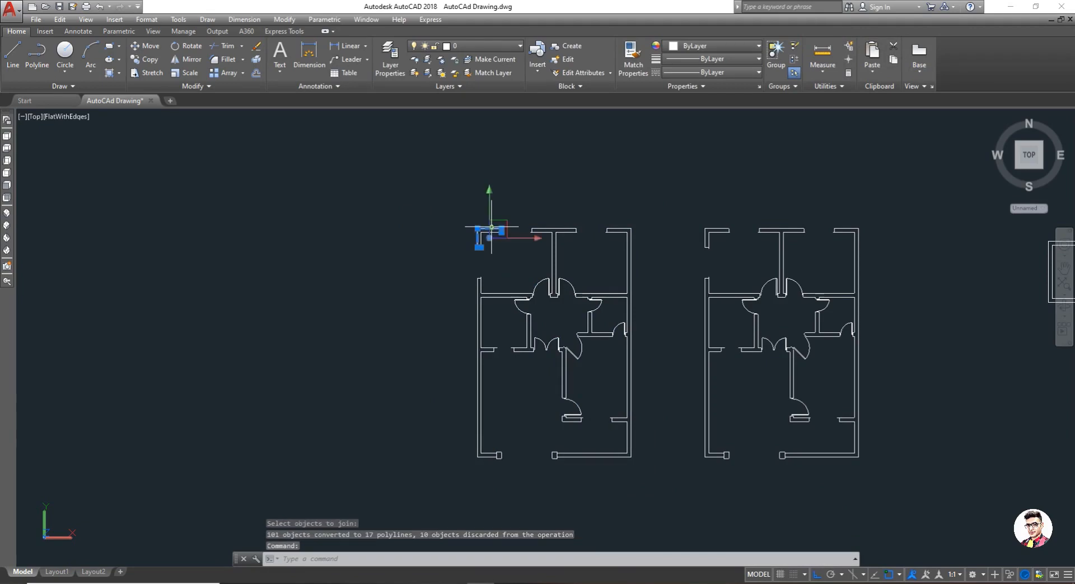
pyautogui.click(551, 229)
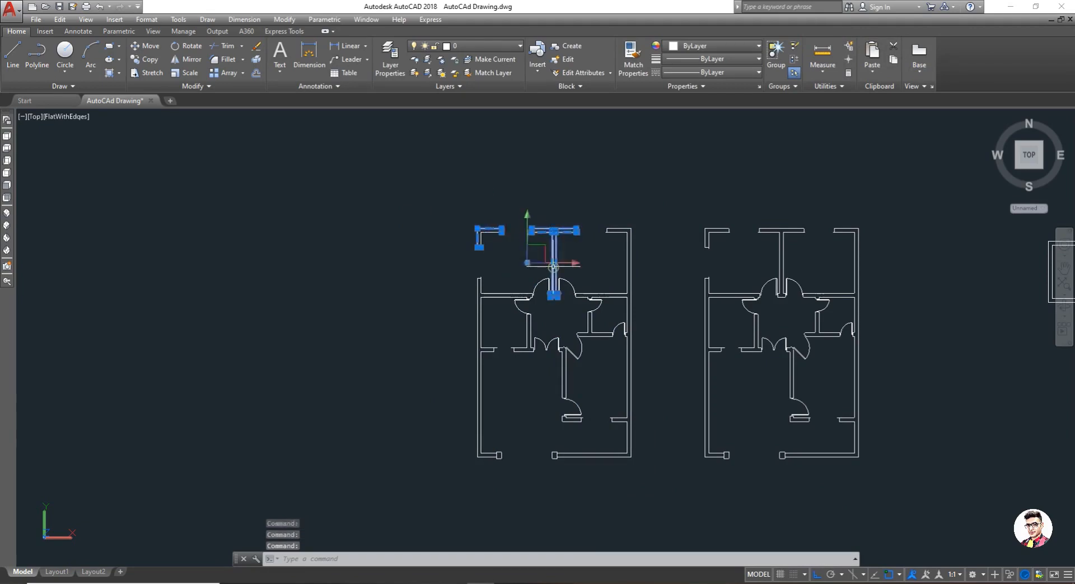
pyautogui.press('Escape')
pyautogui.click(384, 240)
pyautogui.click(421, 186)
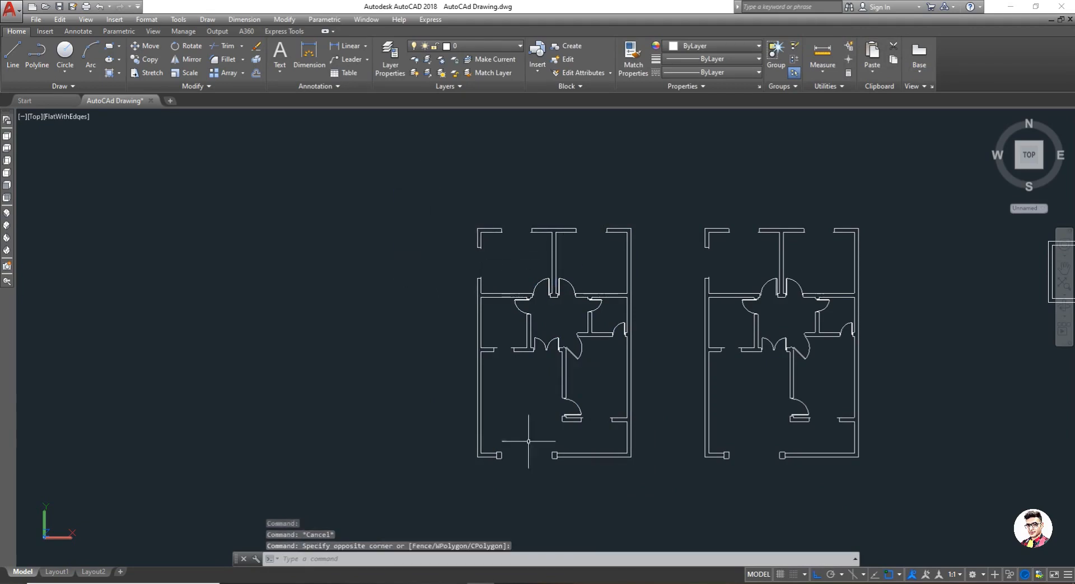
# Step: Try to unite the joined polylines of the copied floor plan with Union and check the corner wall outline
pyautogui.write('UN')
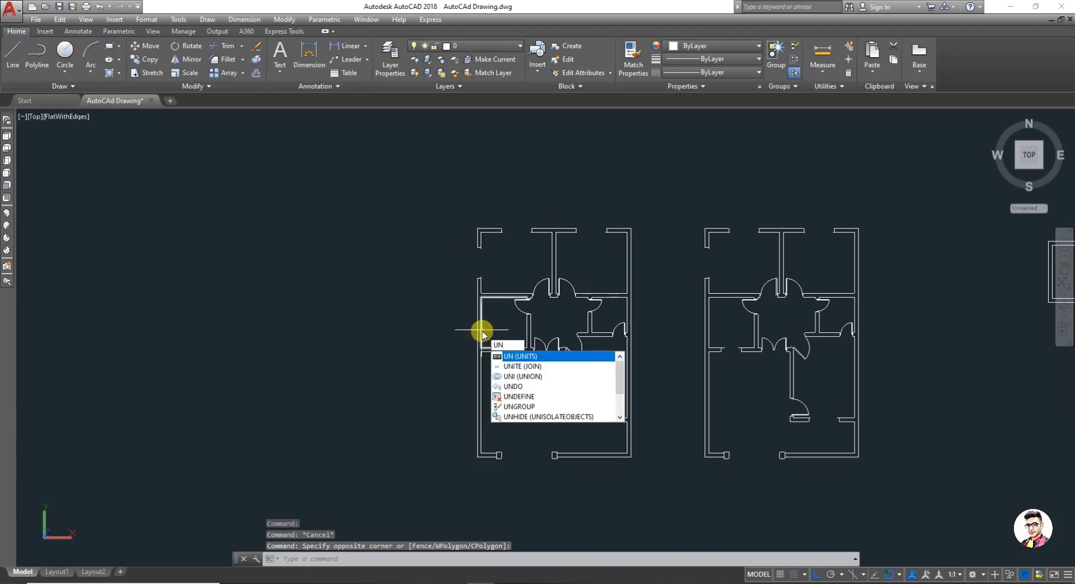
pyautogui.click(544, 379)
pyautogui.click(627, 466)
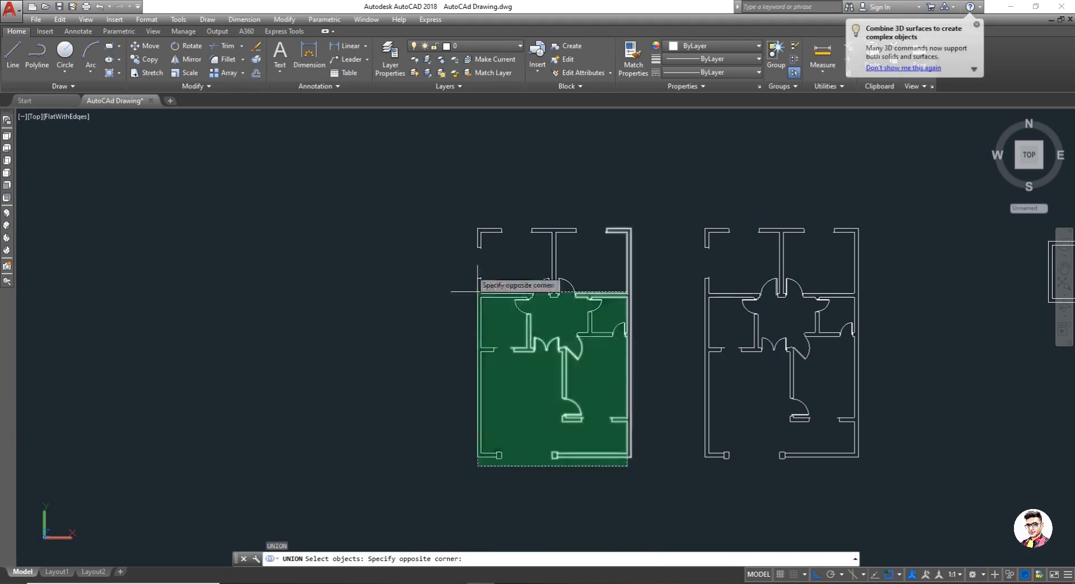
pyautogui.click(451, 225)
pyautogui.press('Return')
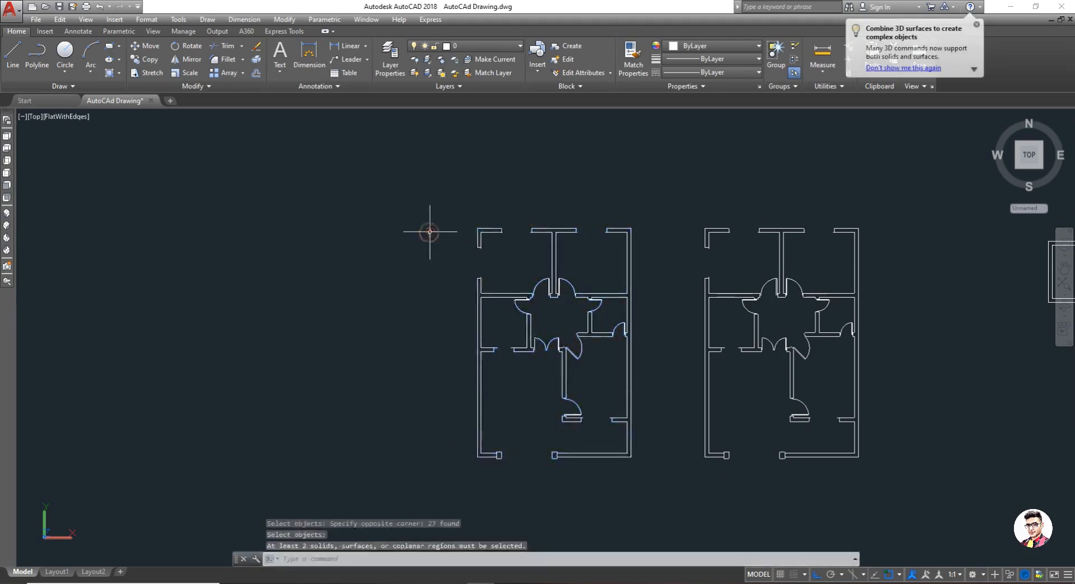
pyautogui.click(483, 234)
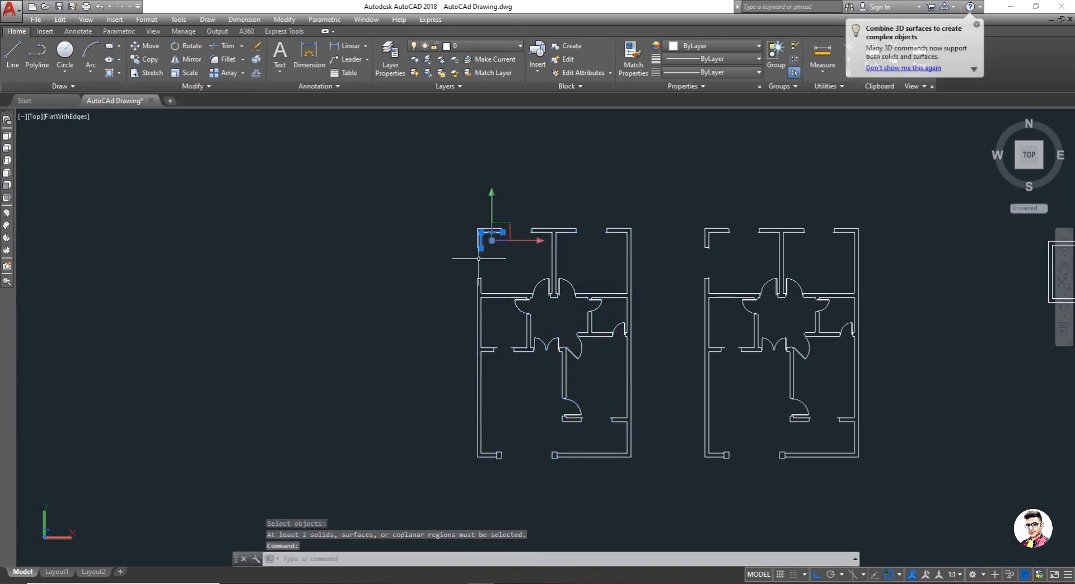
pyautogui.press('Escape')
pyautogui.press('Escape')
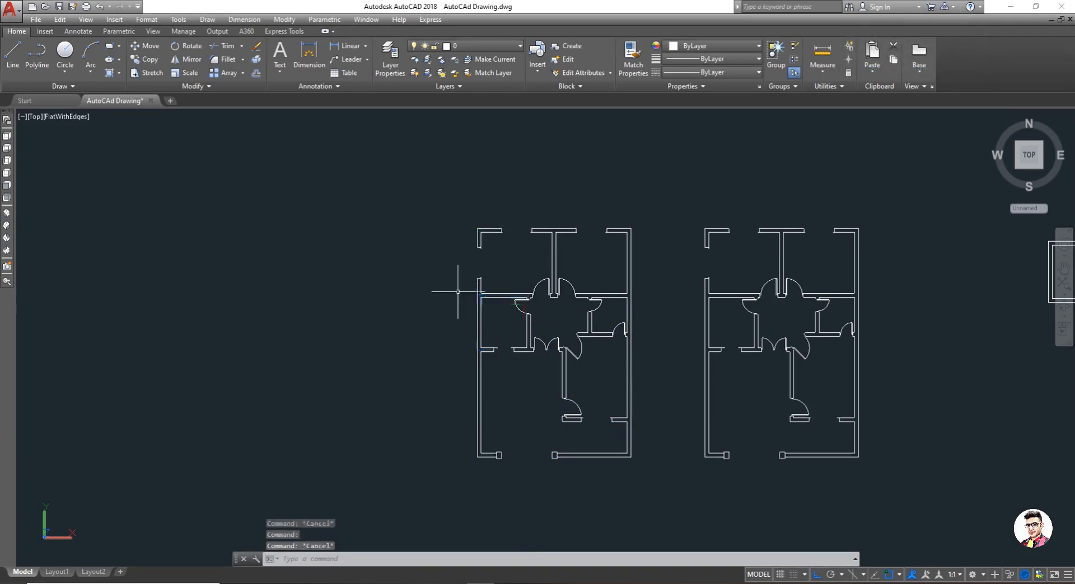
# Step: Join the copied floor plan's polylines once more and check the outline near the lower wall
pyautogui.write('u')
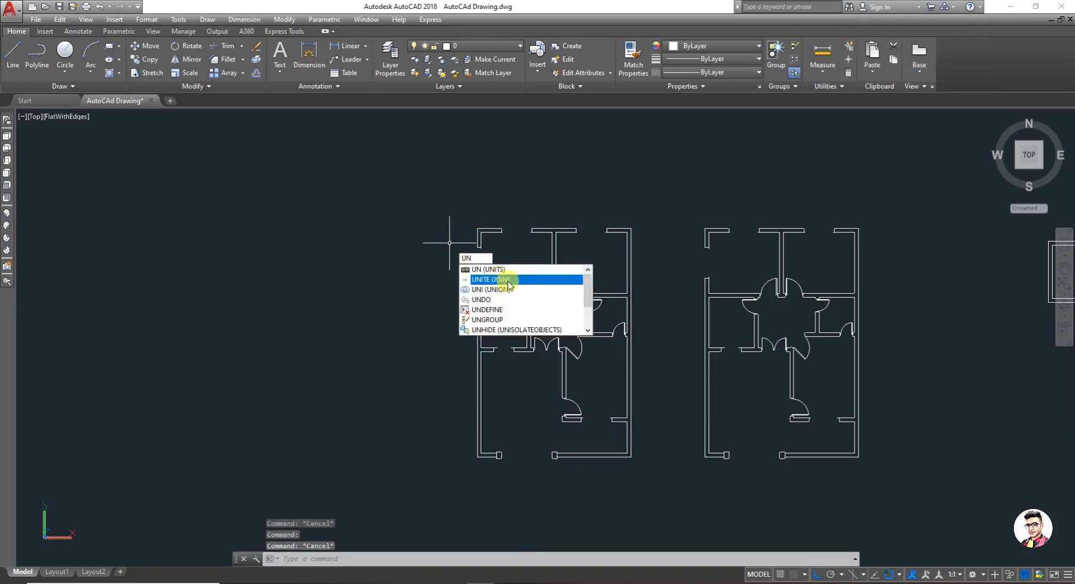
pyautogui.click(516, 283)
pyautogui.click(439, 186)
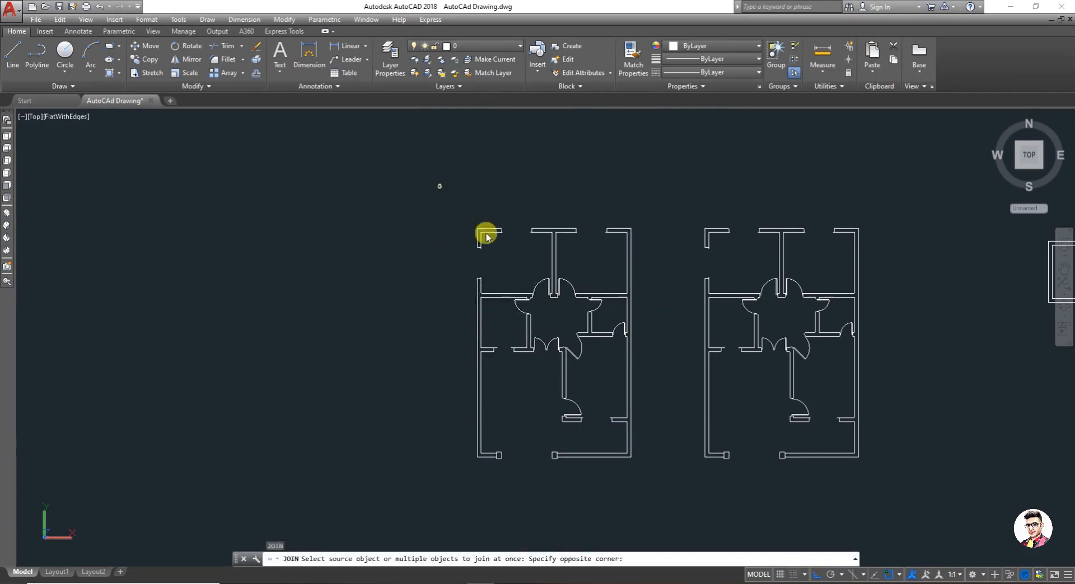
pyautogui.click(646, 503)
pyautogui.press('Return')
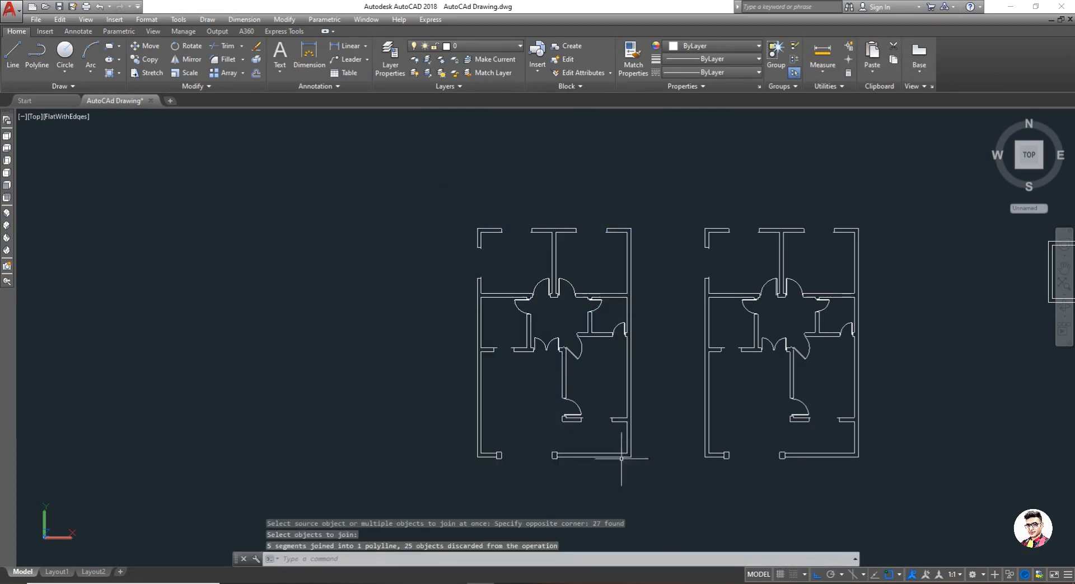
pyautogui.click(618, 455)
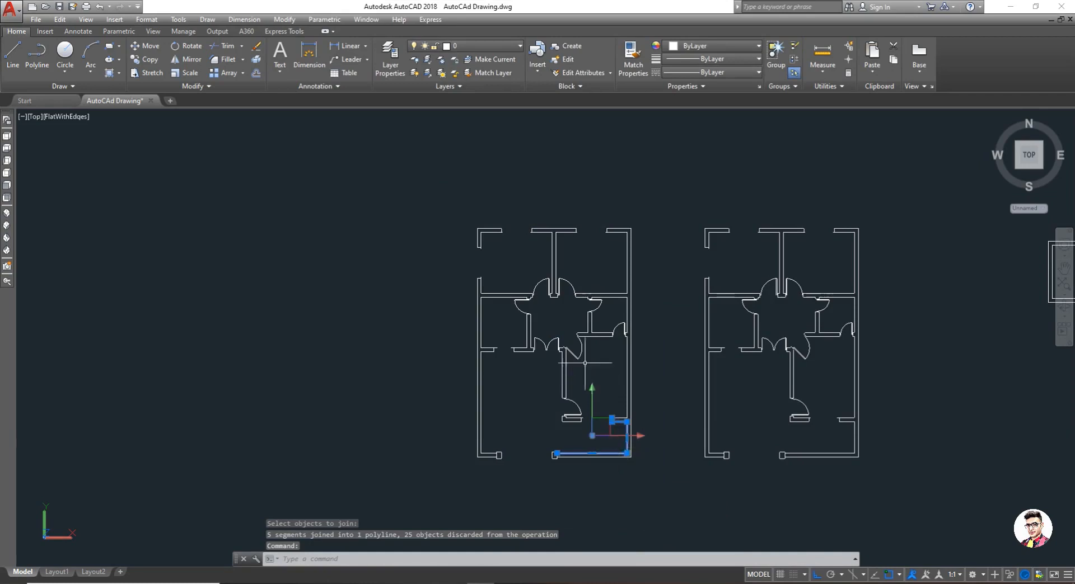
pyautogui.press('Escape')
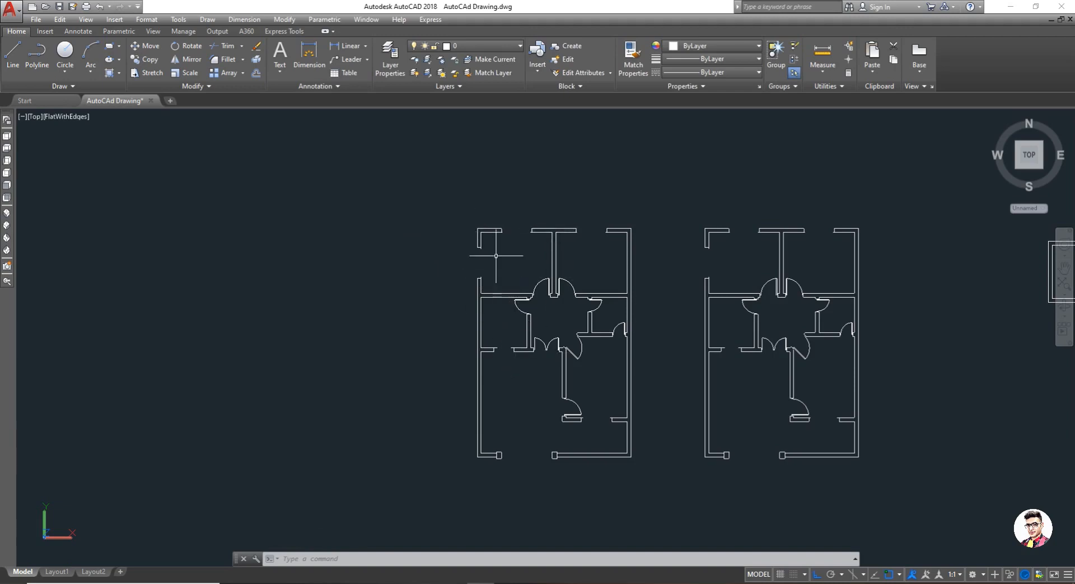
# Step: Erase the entire copied 2D floor plan, keeping only the original plan
pyautogui.write('e')
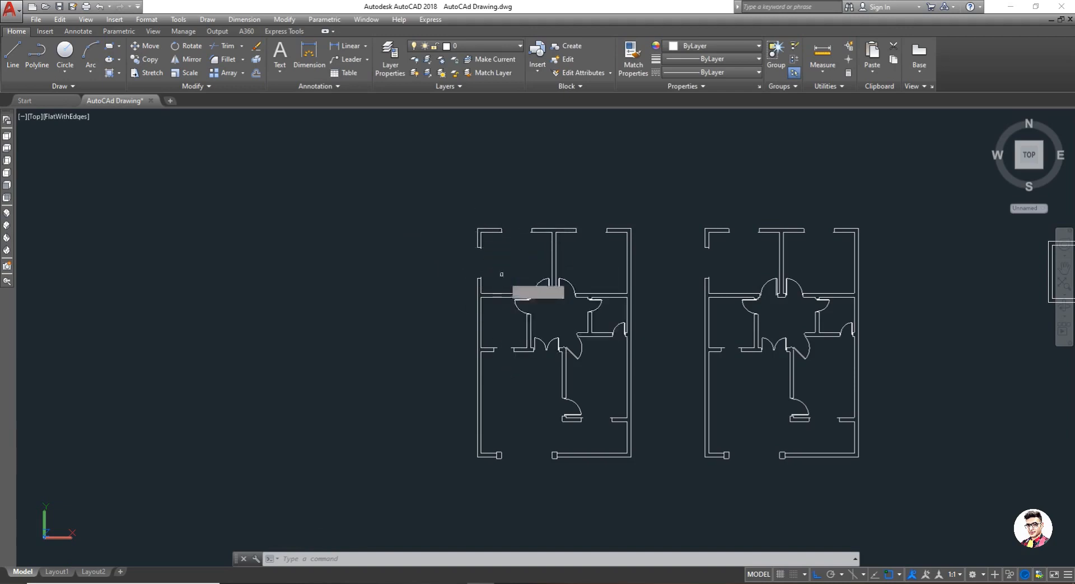
pyautogui.press('Return')
pyautogui.click(641, 463)
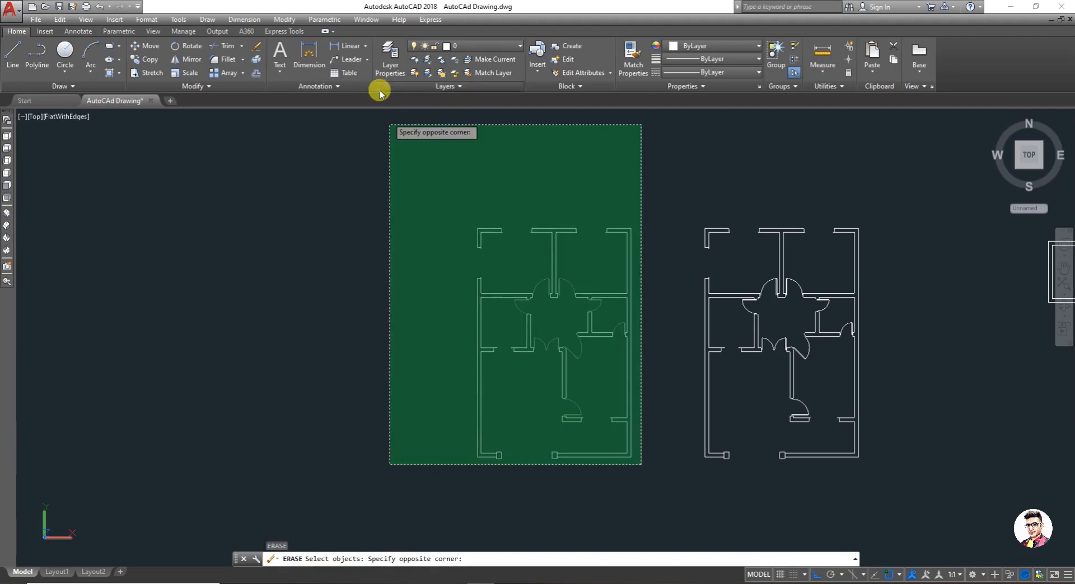
pyautogui.click(384, 88)
pyautogui.click(401, 209)
pyautogui.press('Return')
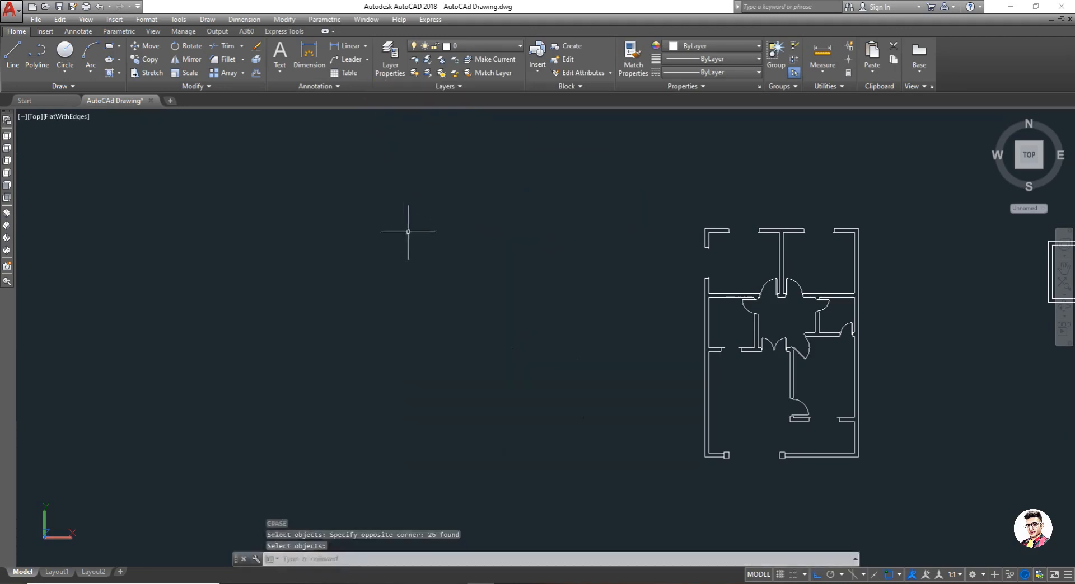
pyautogui.press('Escape')
pyautogui.press('Escape')
pyautogui.press('Escape')
# Step: Turn off the current layer 0 to hide the 2D floor plan
pyautogui.write('LA')
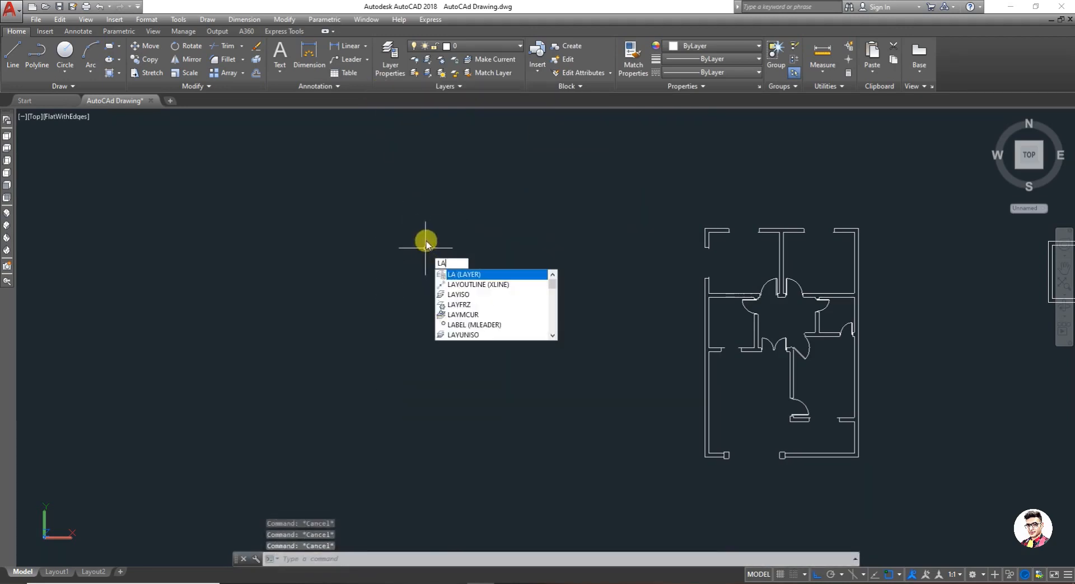
pyautogui.press('Return')
pyautogui.click(250, 87)
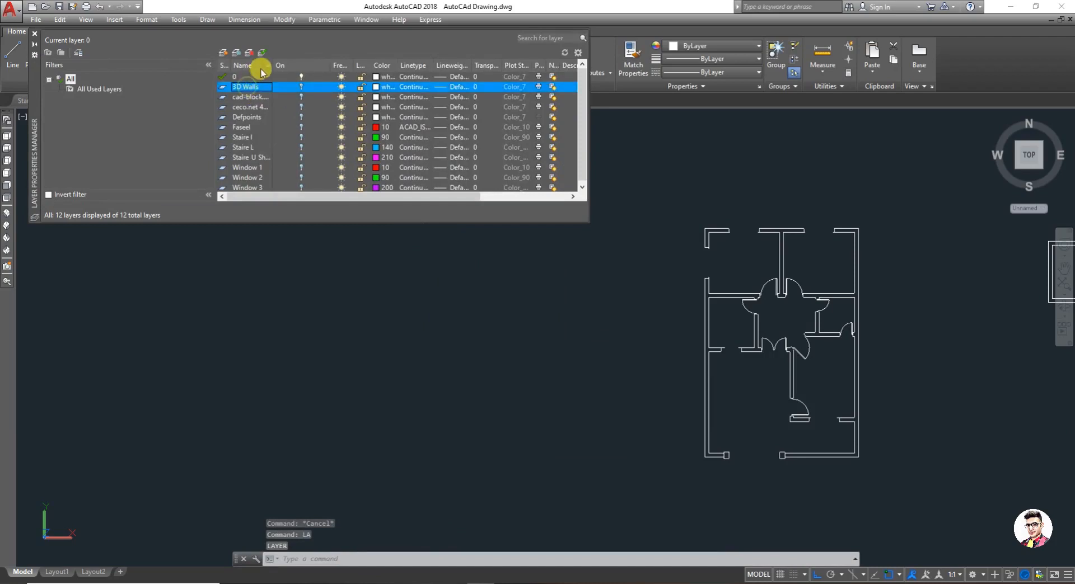
pyautogui.click(301, 76)
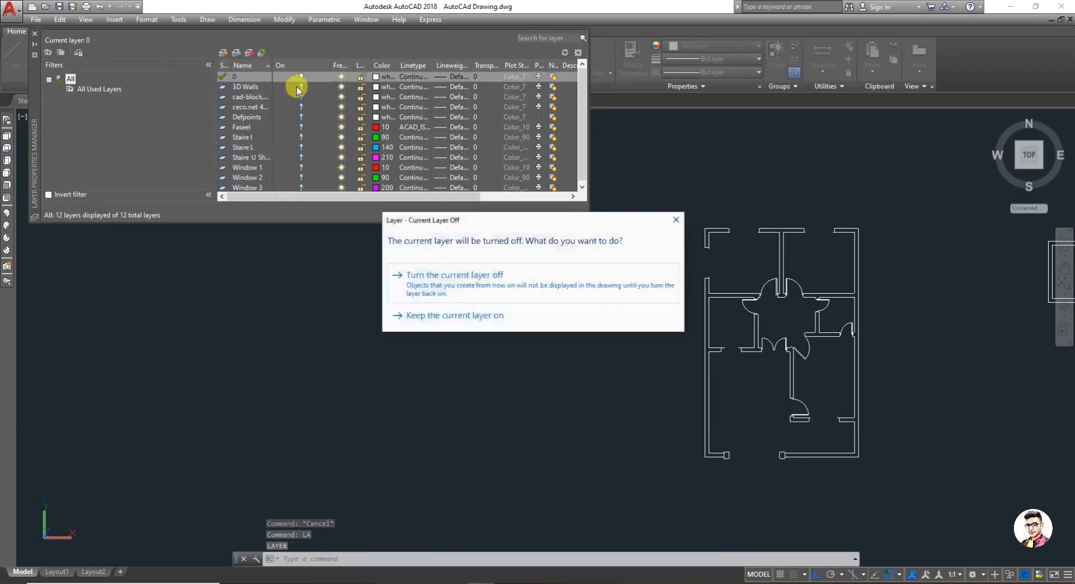
pyautogui.click(451, 278)
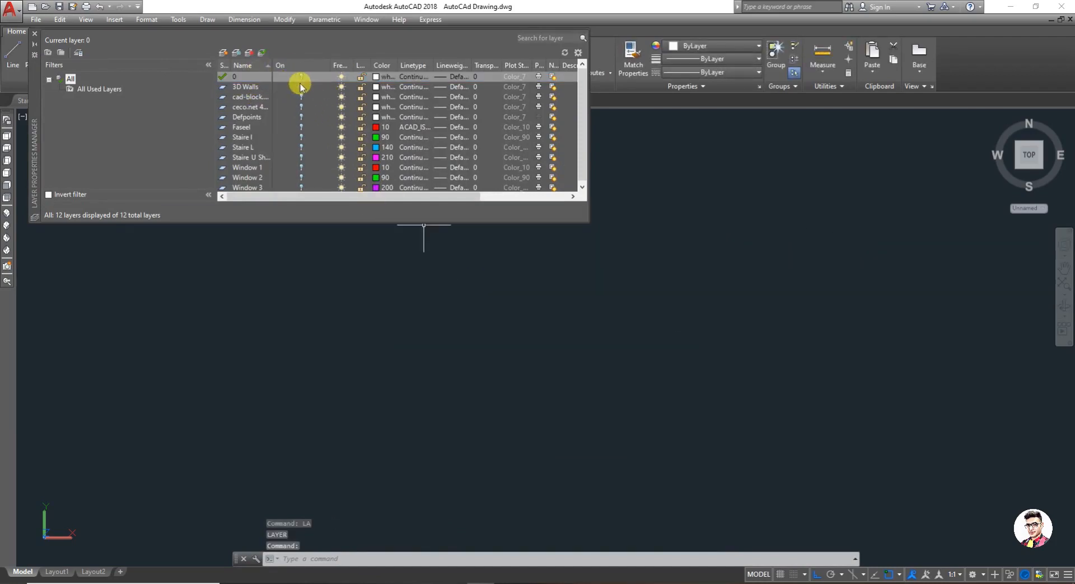
# Step: Turn on the 3D Walls layer and make it the current layer
pyautogui.click(301, 87)
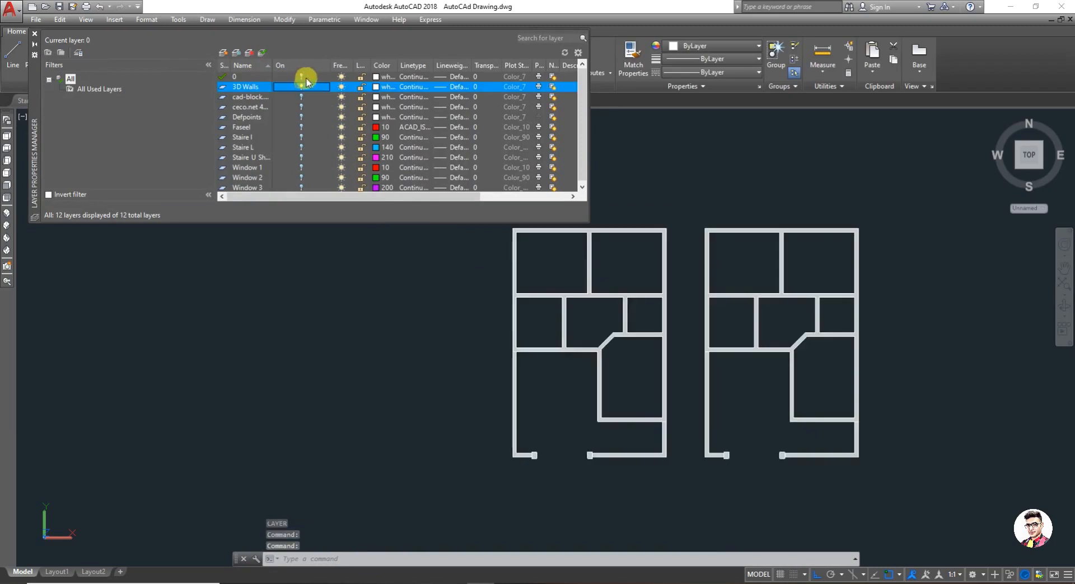
pyautogui.click(261, 52)
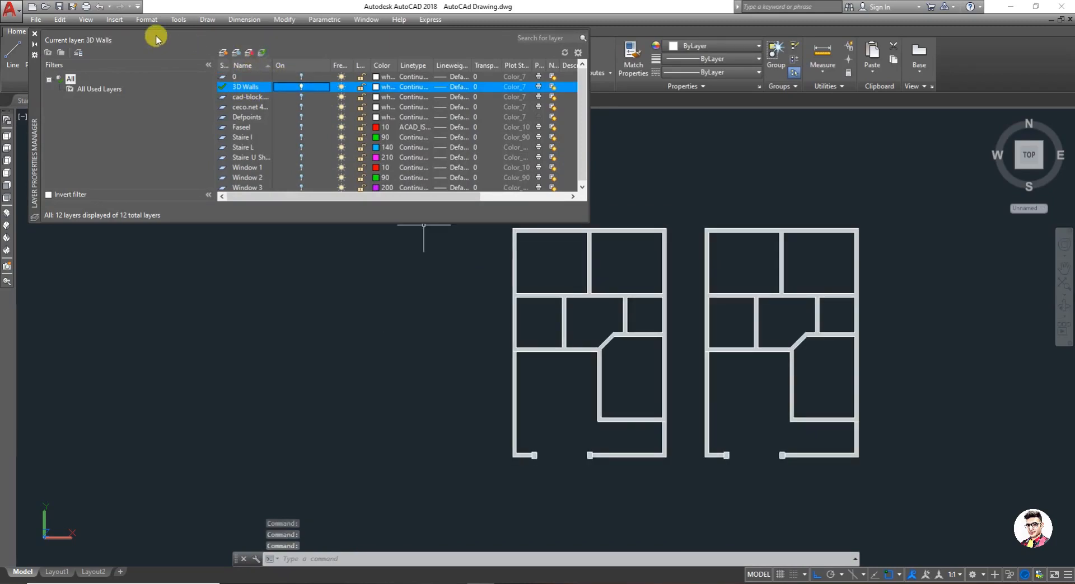
pyautogui.click(35, 35)
# Step: Switch from the top view to the front view of the 3D walls
pyautogui.scroll(5, 634, 316)
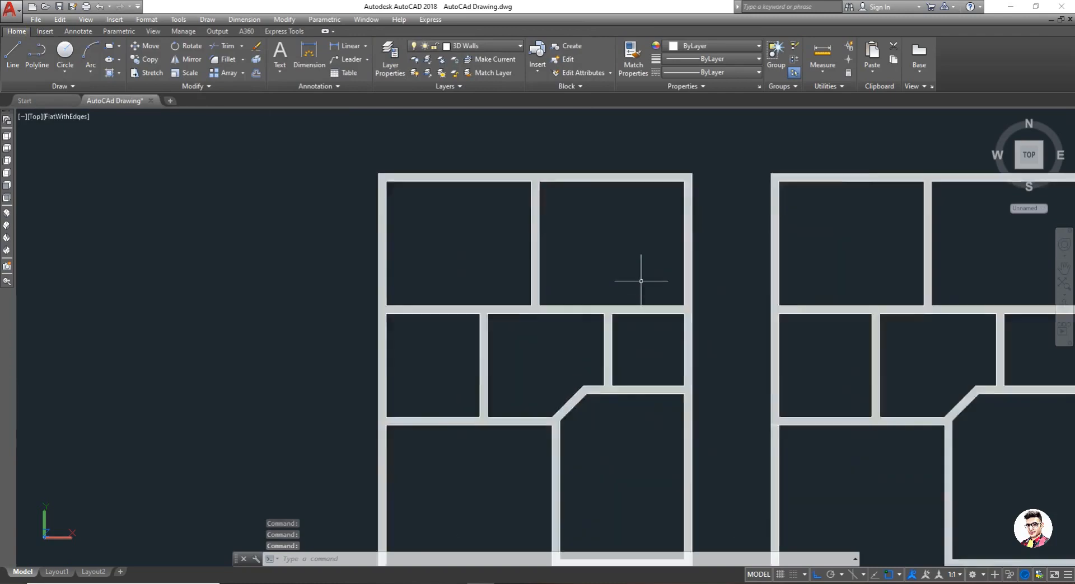
pyautogui.scroll(-4, 557, 324)
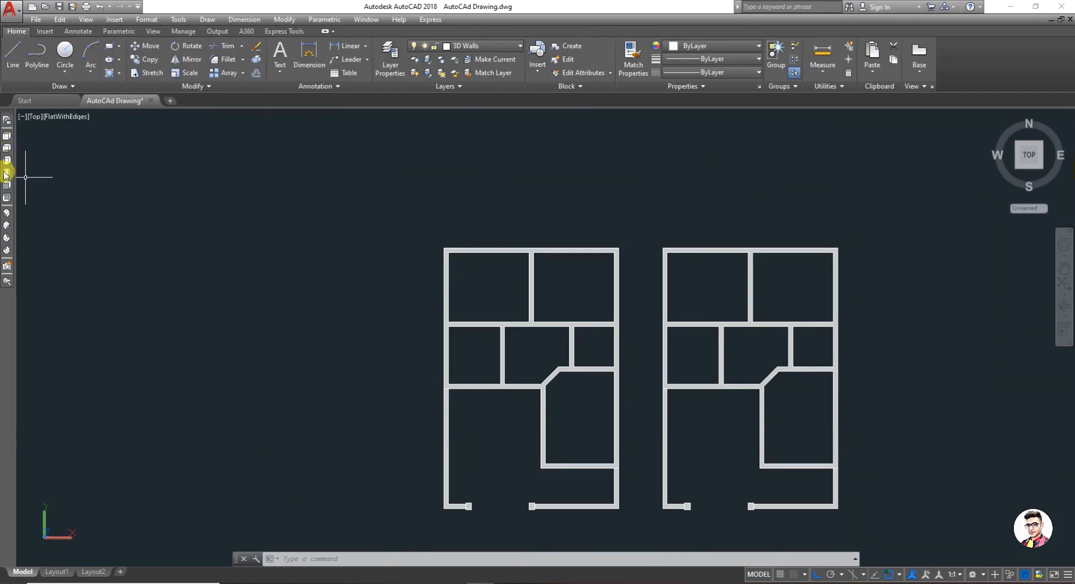
pyautogui.click(7, 187)
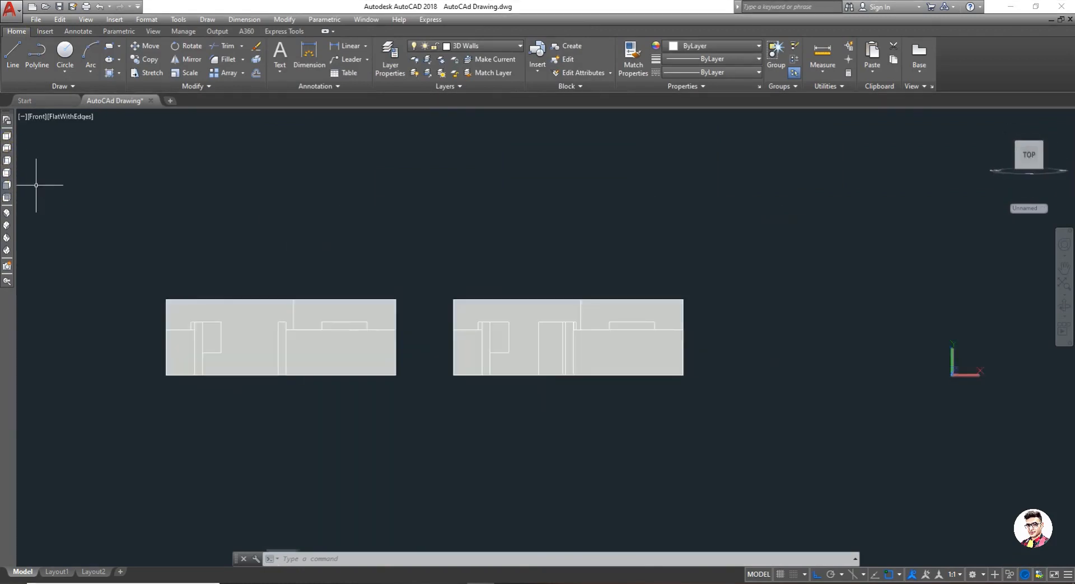
pyautogui.scroll(5, 127, 338)
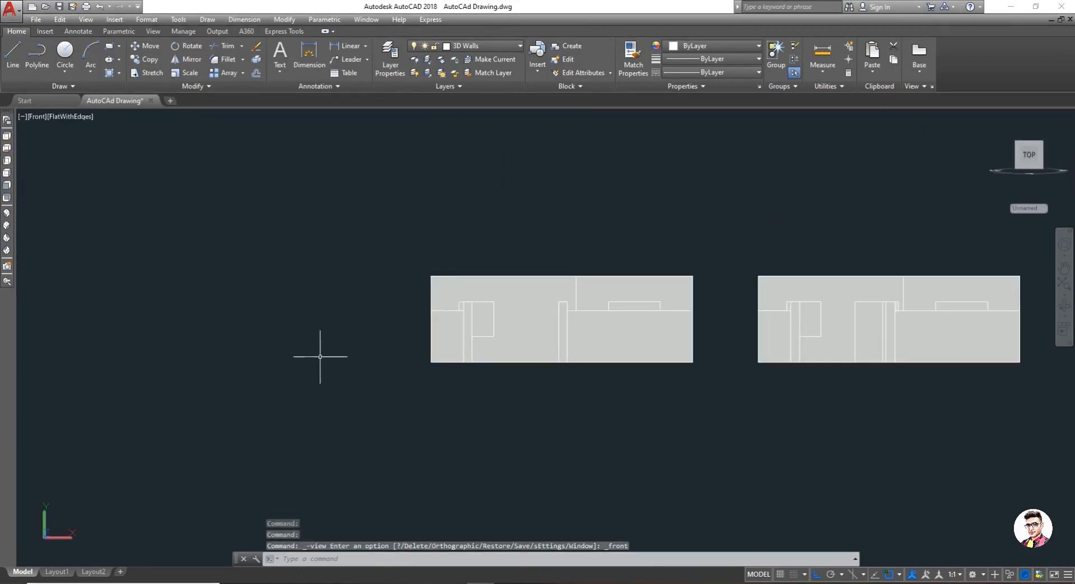
# Step: Draw a line 3.5' to the left along the wall's base level, beside the building, and continue it 5' straight up
pyautogui.scroll(2, 320, 357)
pyautogui.write('l')
pyautogui.press('Return')
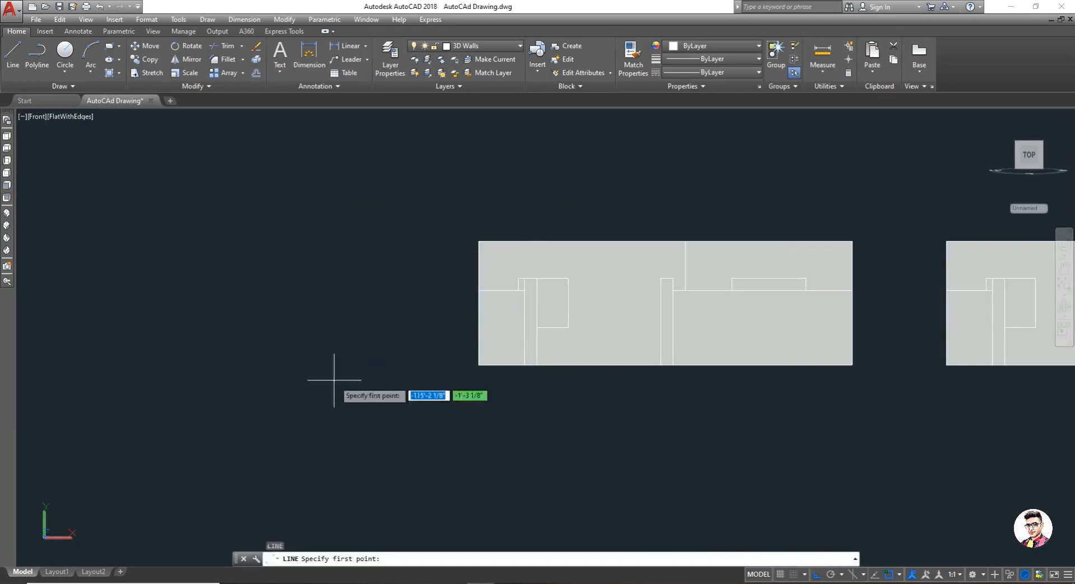
pyautogui.scroll(1, 334, 380)
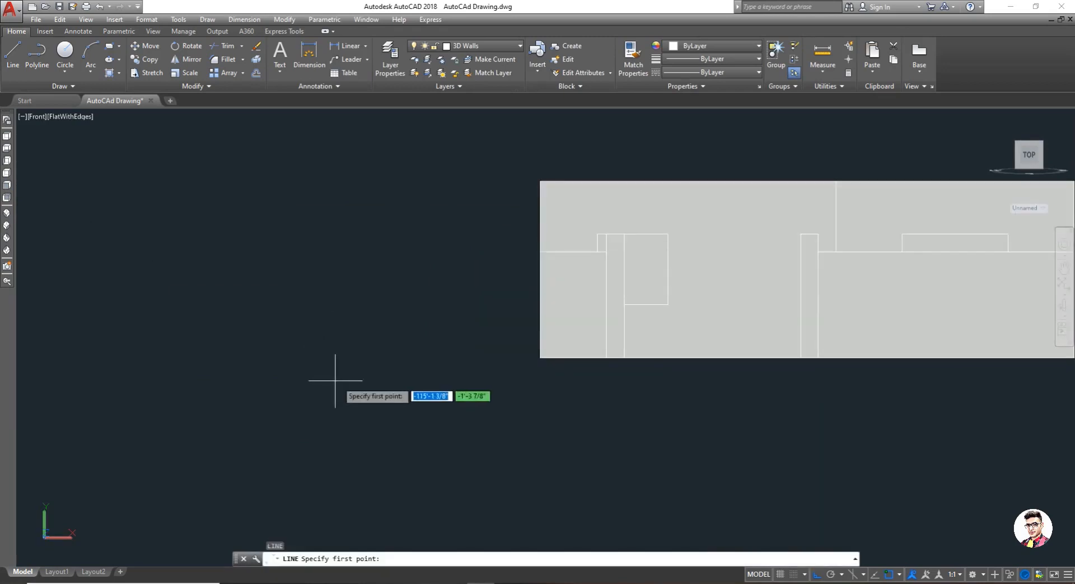
pyautogui.click(502, 358)
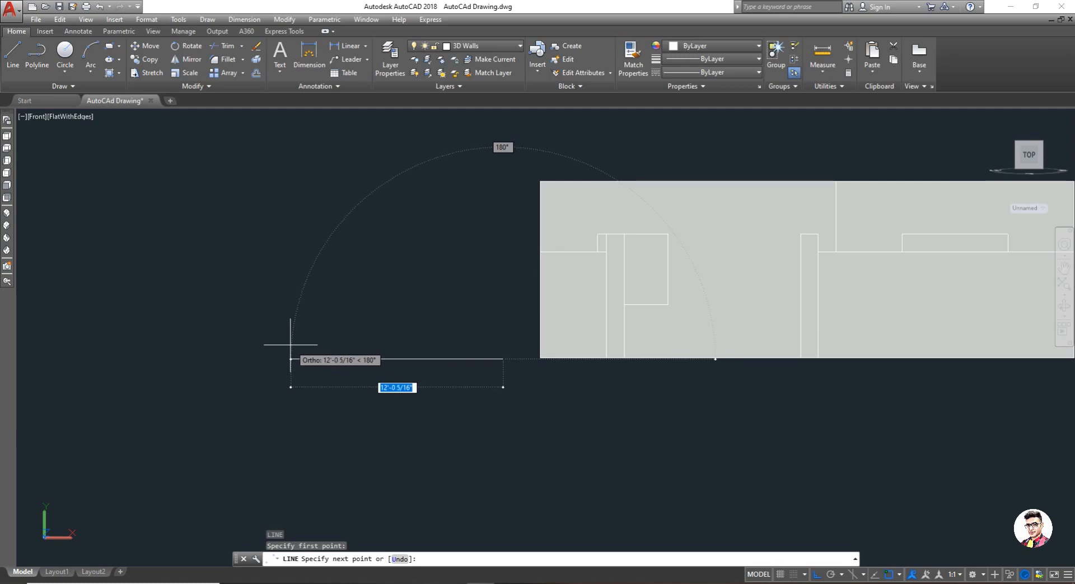
pyautogui.write('3')
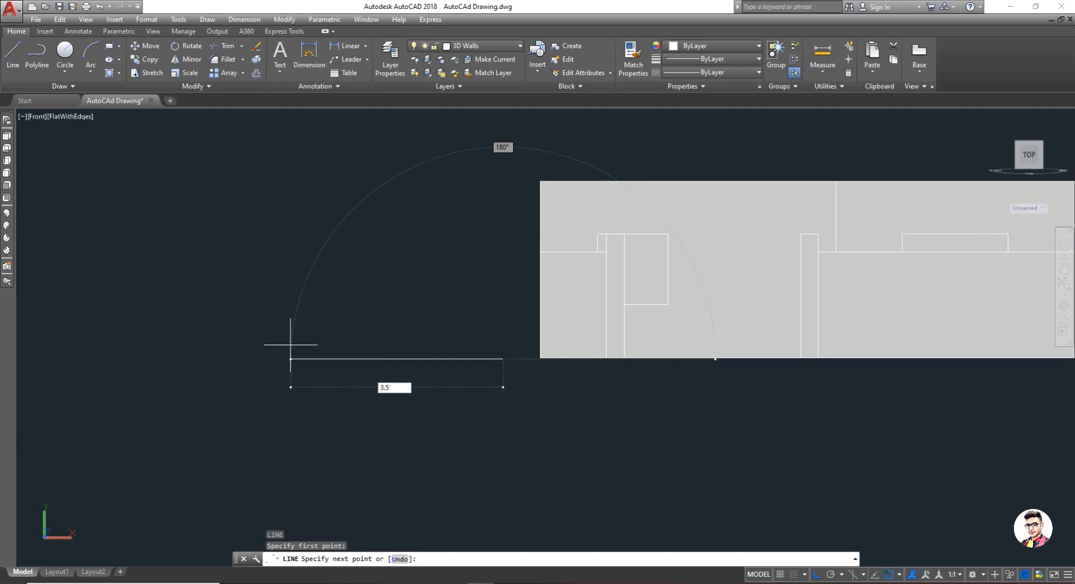
pyautogui.write(".5'")
pyautogui.press('Return')
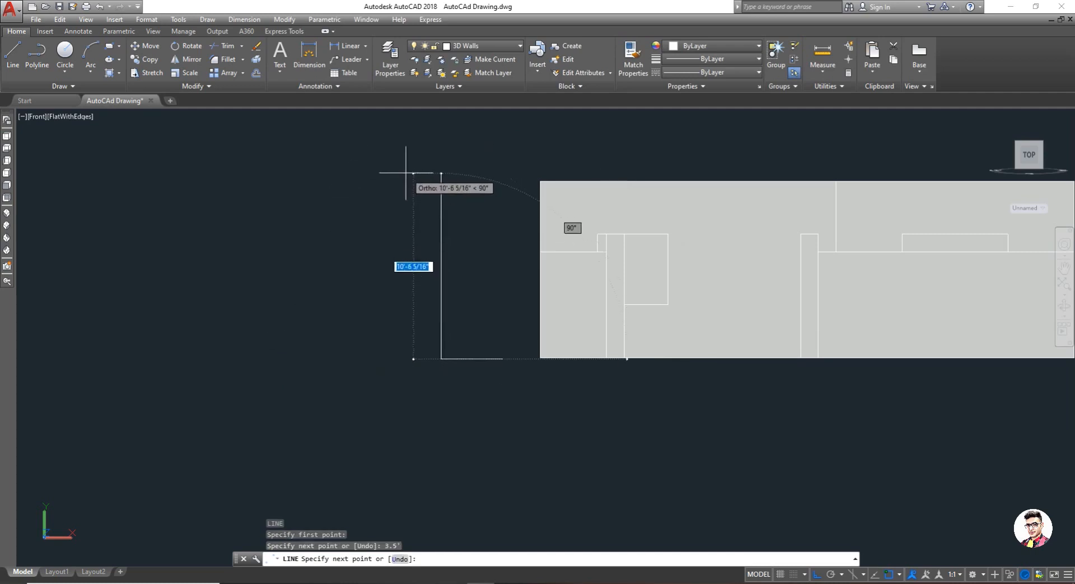
pyautogui.scroll(2, 405, 172)
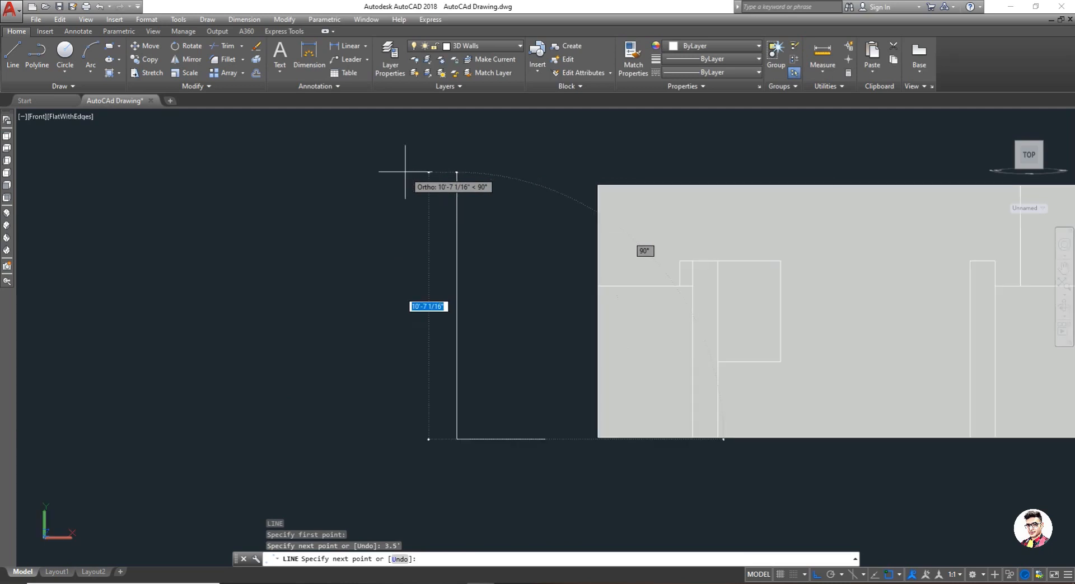
pyautogui.write('5')
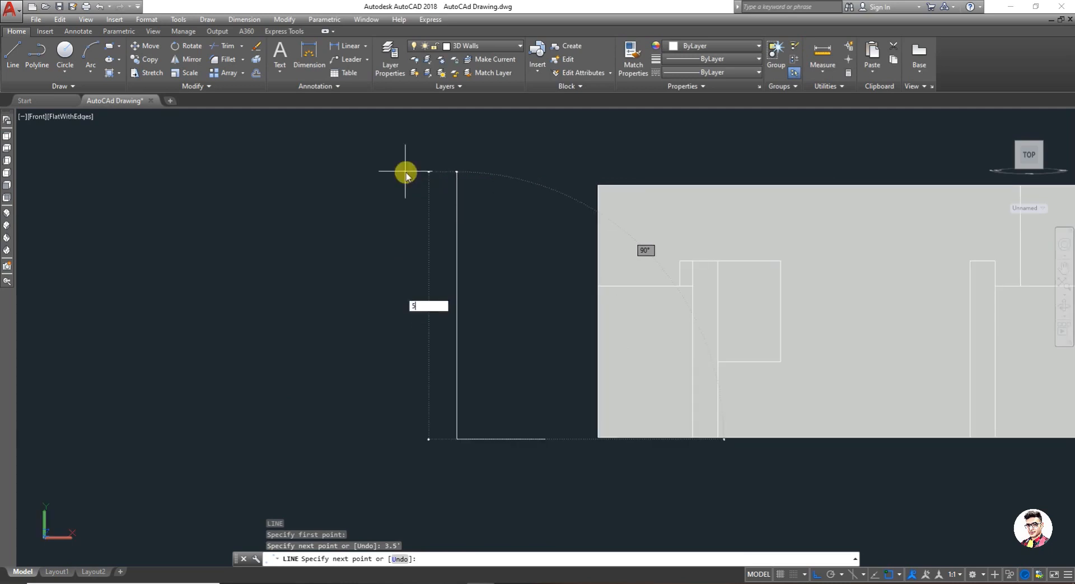
pyautogui.press('Return')
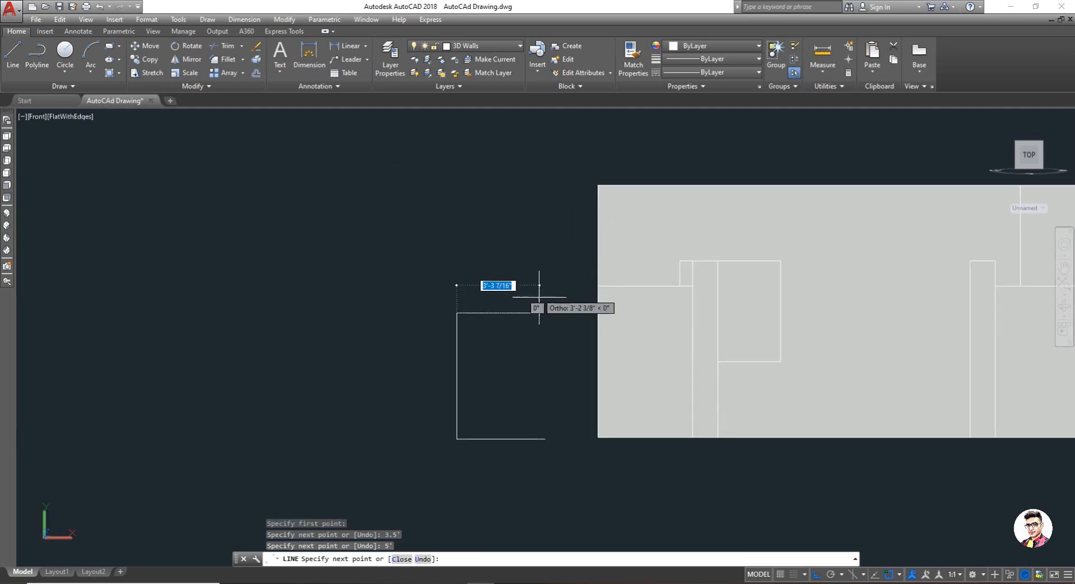
# Step: Continue the line 3.5' to the right and close it into a rectangular opening outline
pyautogui.scroll(-2, 538, 303)
pyautogui.scroll(5, 541, 358)
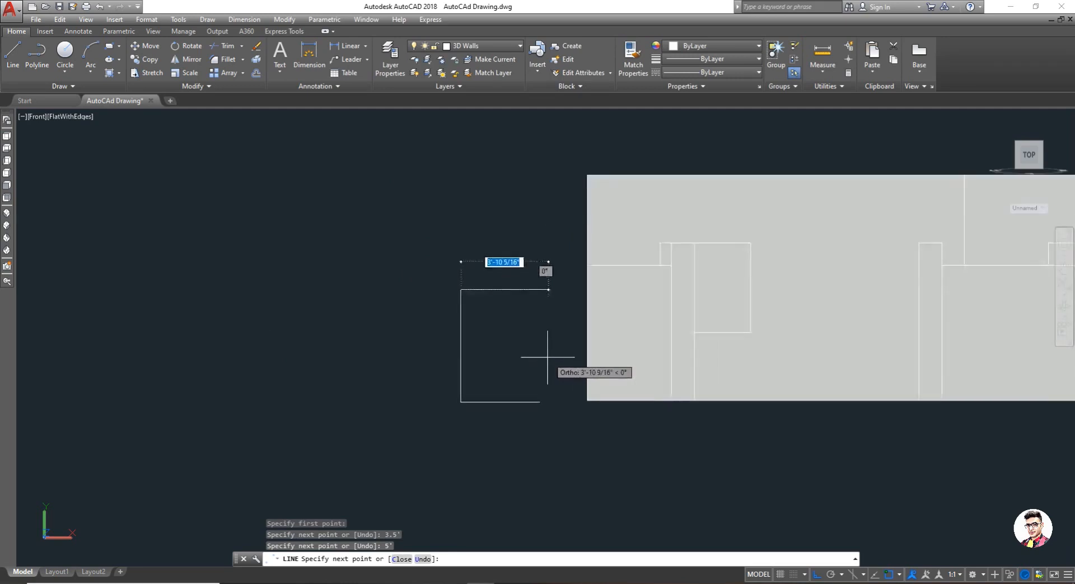
pyautogui.write('3')
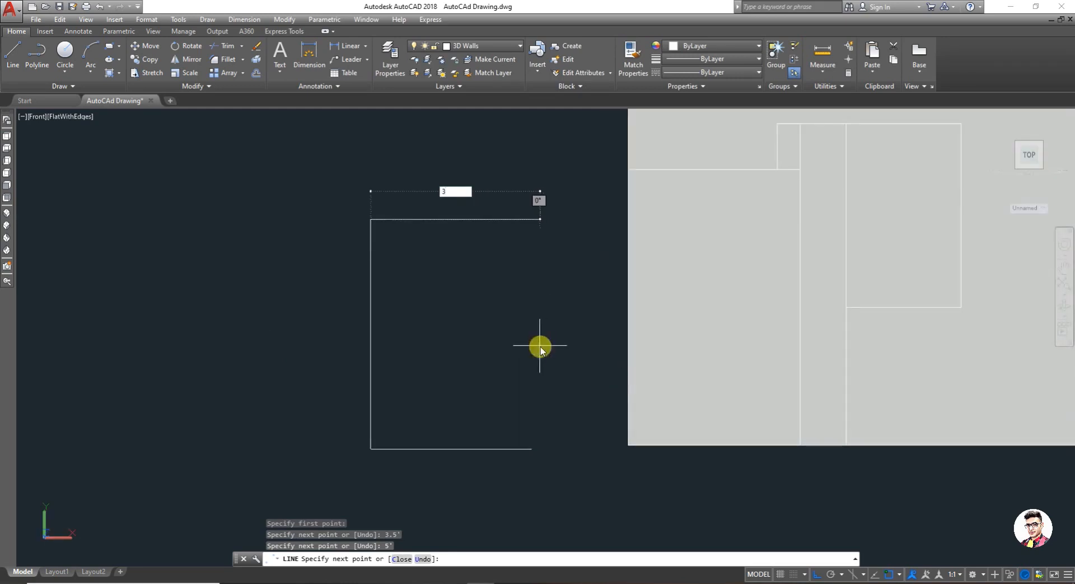
pyautogui.write(".5'")
pyautogui.press('Return')
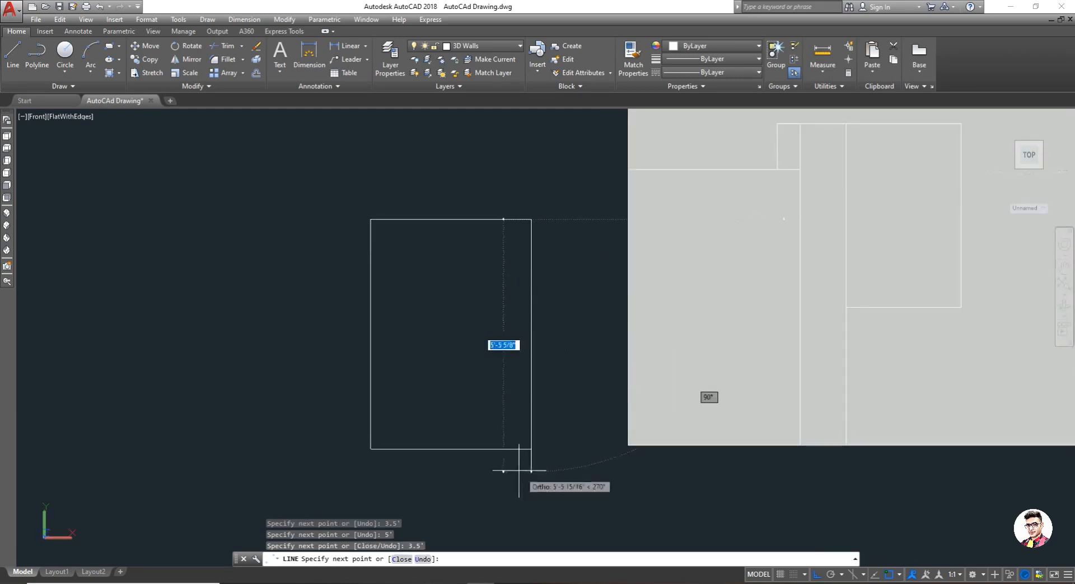
pyautogui.write('c')
pyautogui.press('Return')
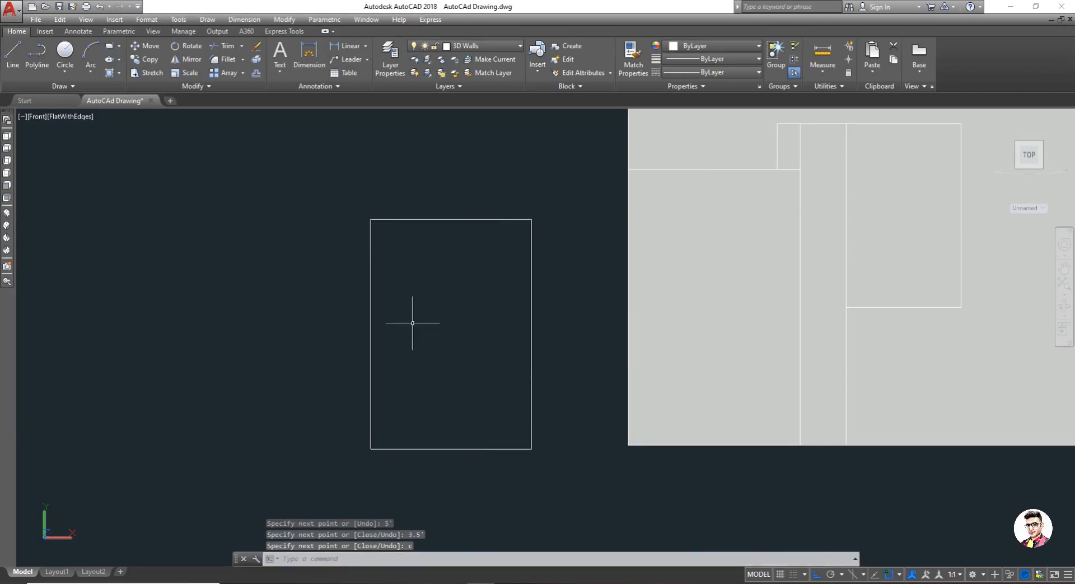
pyautogui.scroll(2, 400, 310)
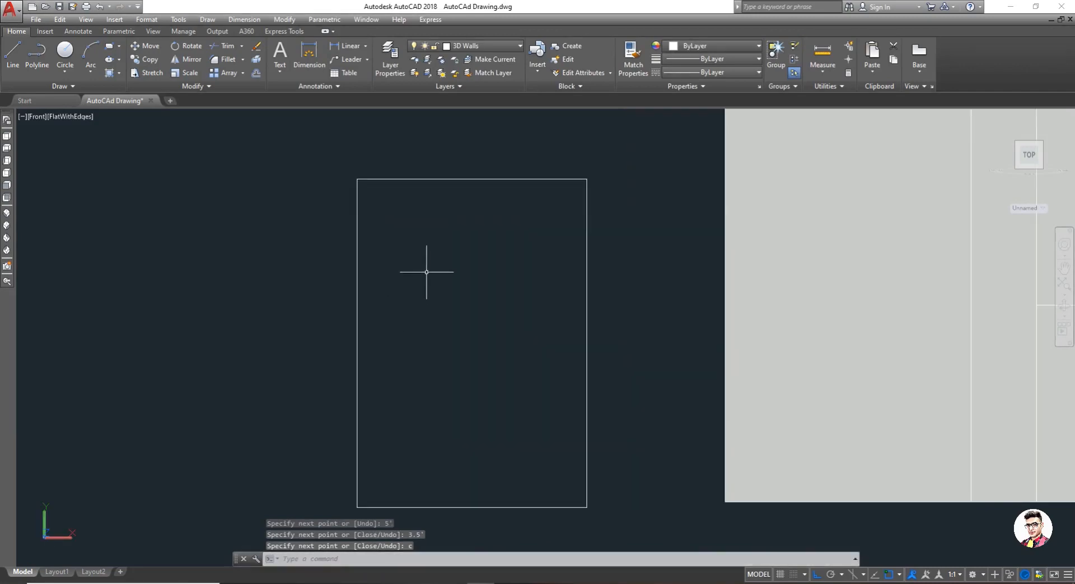
pyautogui.scroll(-2, 427, 272)
pyautogui.scroll(-2, 421, 280)
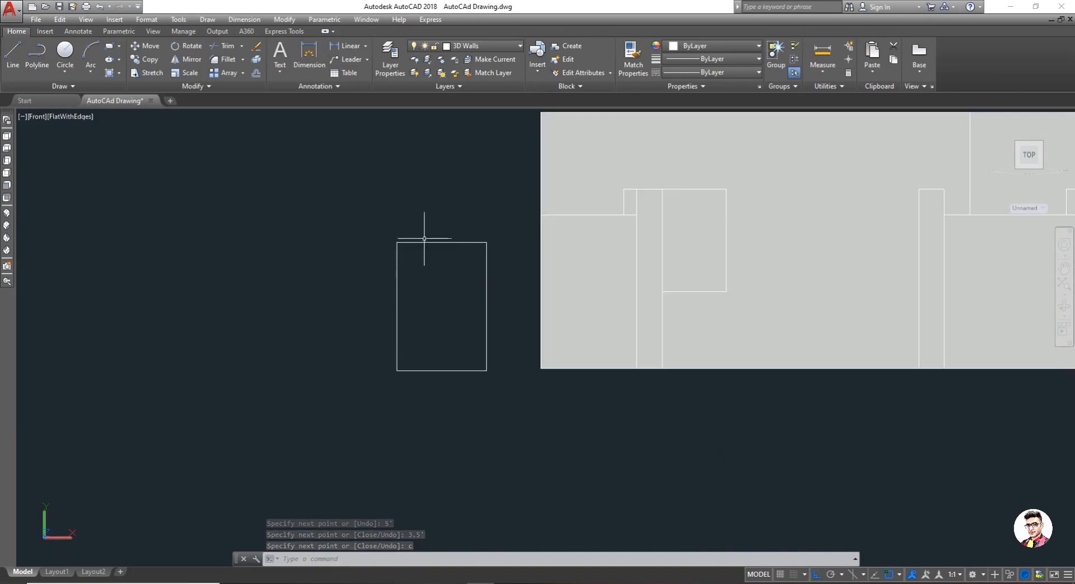
pyautogui.scroll(1, 433, 174)
pyautogui.write('o')
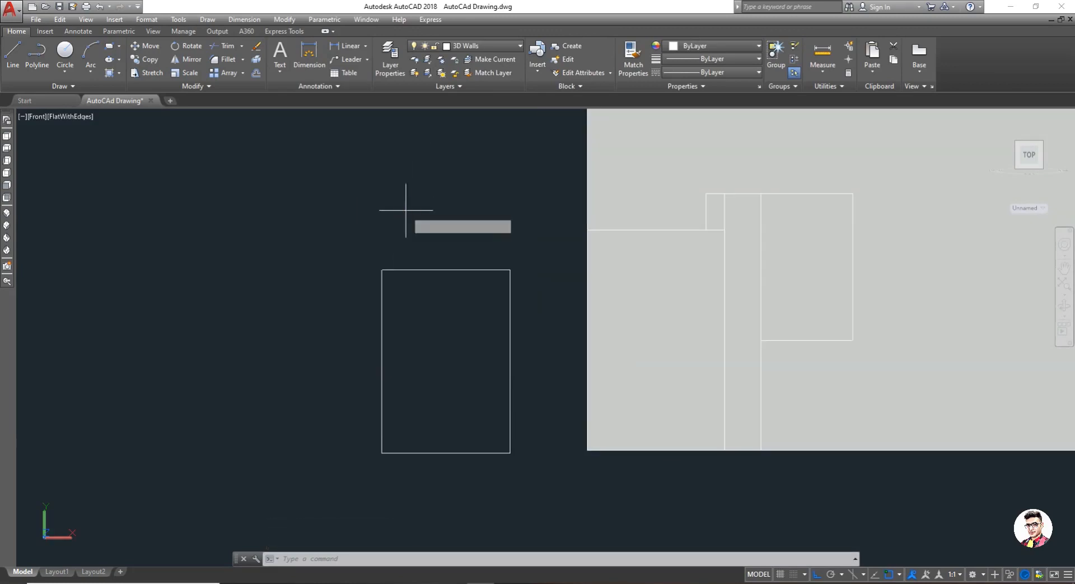
pyautogui.press('Return')
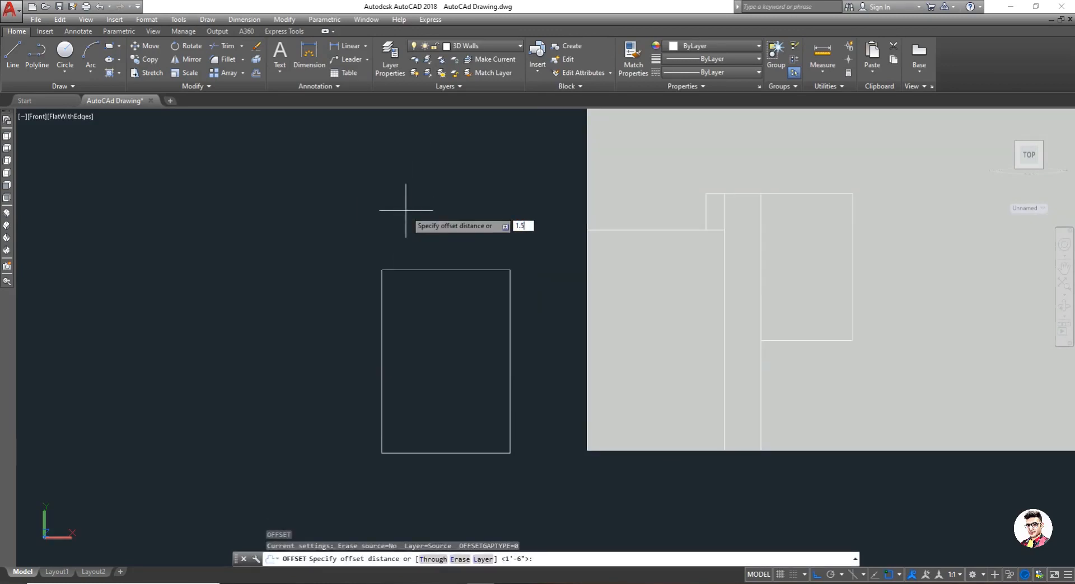
pyautogui.write('1.5')
pyautogui.press('Return')
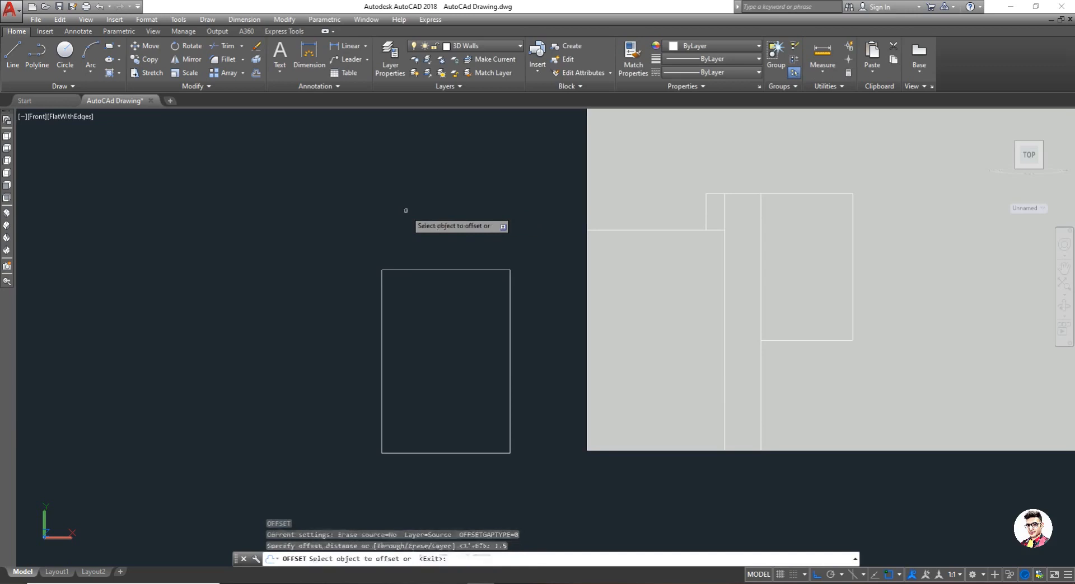
pyautogui.click(454, 270)
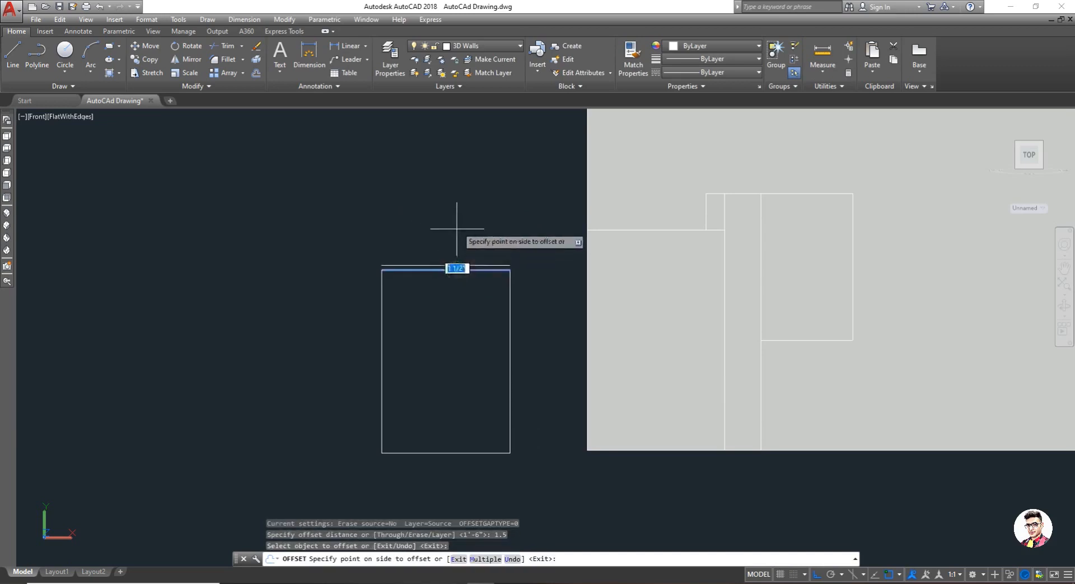
pyautogui.press('Escape')
# Step: Offset the rectangle's top edge upward by 1.5'
pyautogui.press('Return')
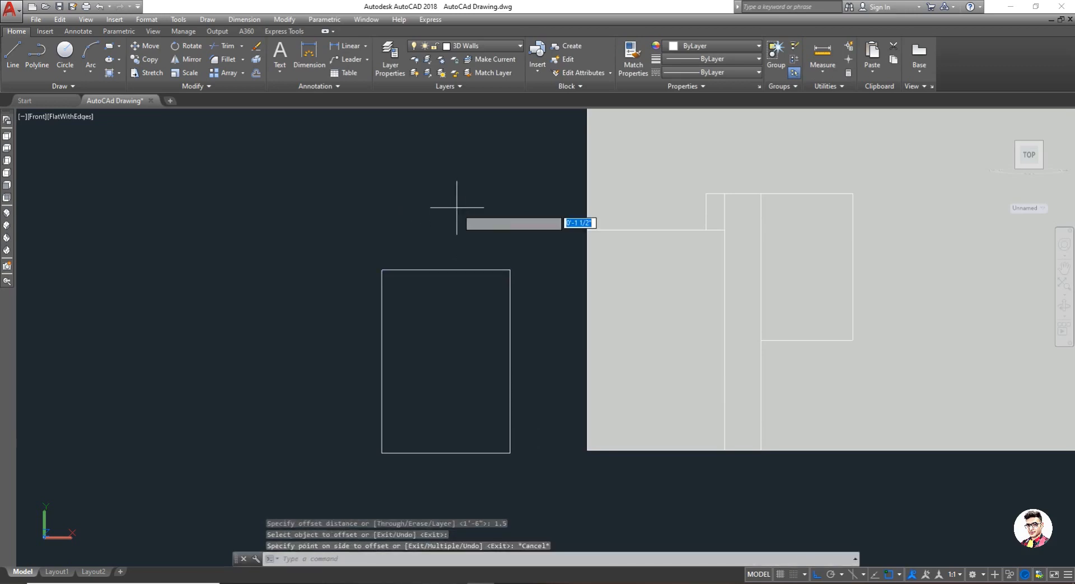
pyautogui.write('1')
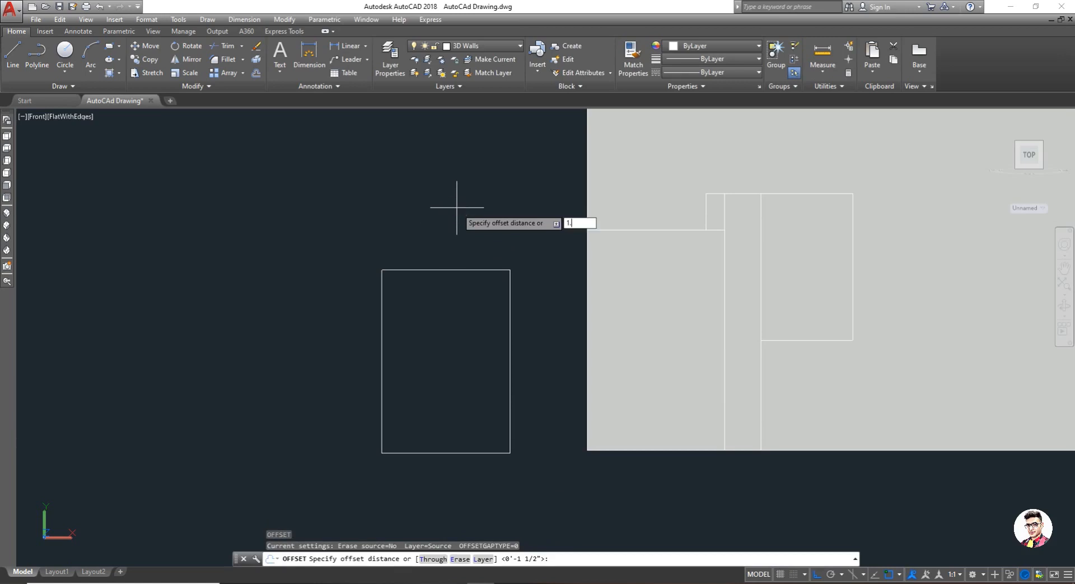
pyautogui.write('.5')
pyautogui.press('Return')
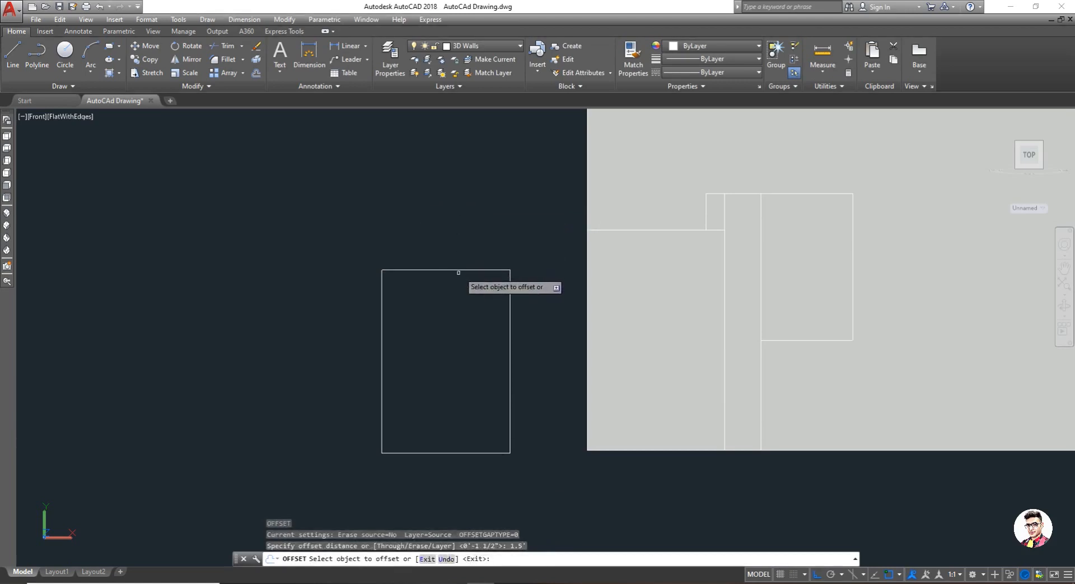
pyautogui.click(459, 270)
pyautogui.click(456, 223)
pyautogui.press('Escape')
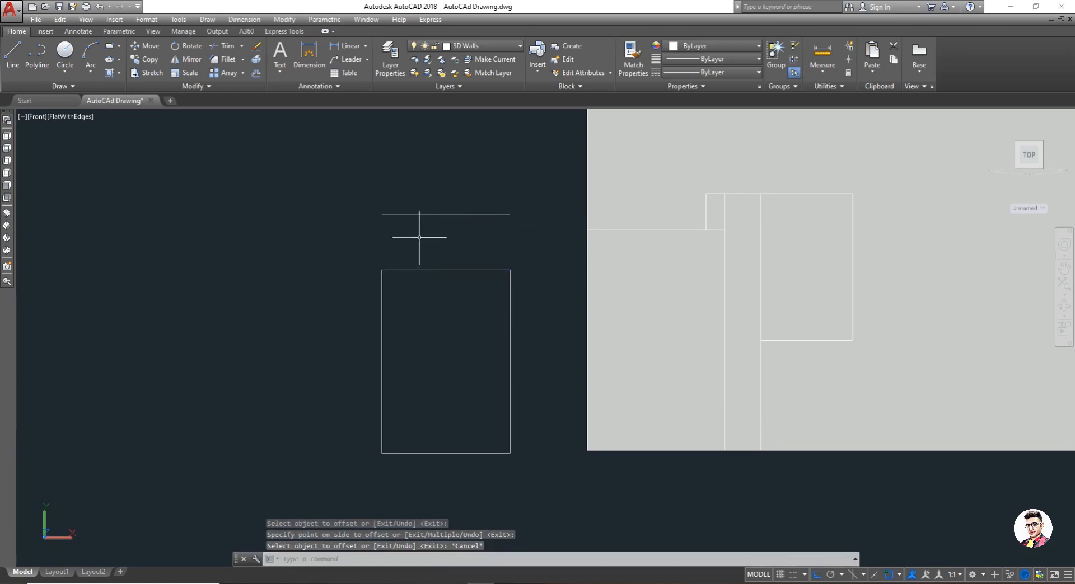
# Step: Draw a three-point arc from the rectangle's upper left corner through the offset line's midpoint to its upper right corner
pyautogui.write('arc')
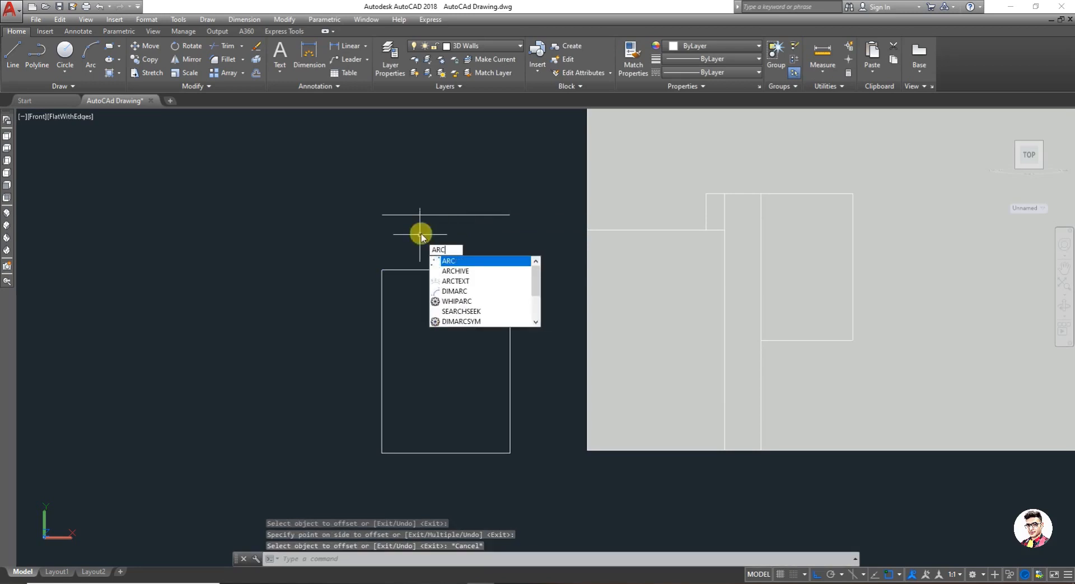
pyautogui.press('Return')
pyautogui.scroll(3, 410, 253)
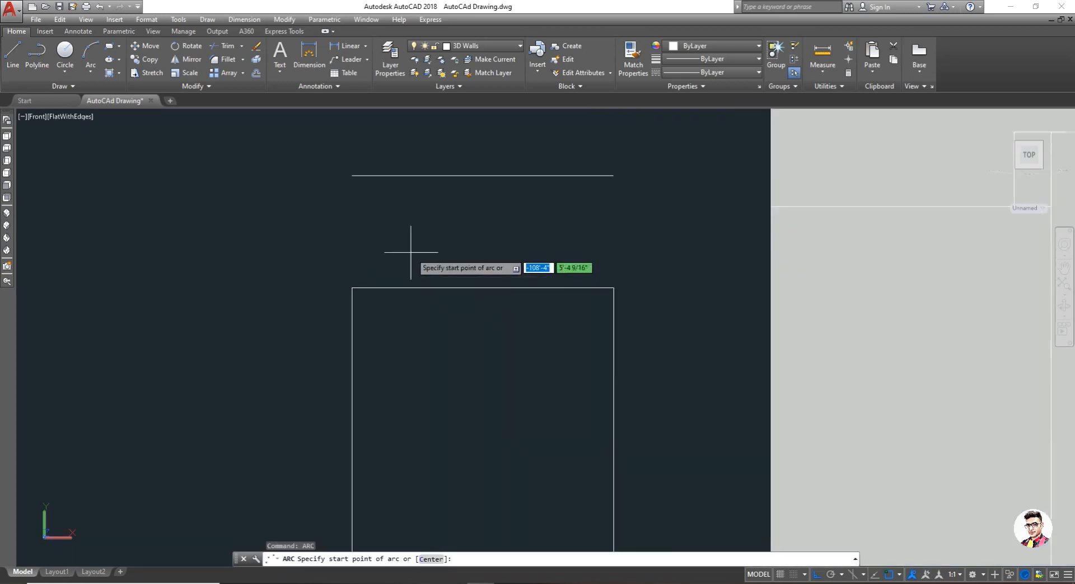
pyautogui.click(381, 270)
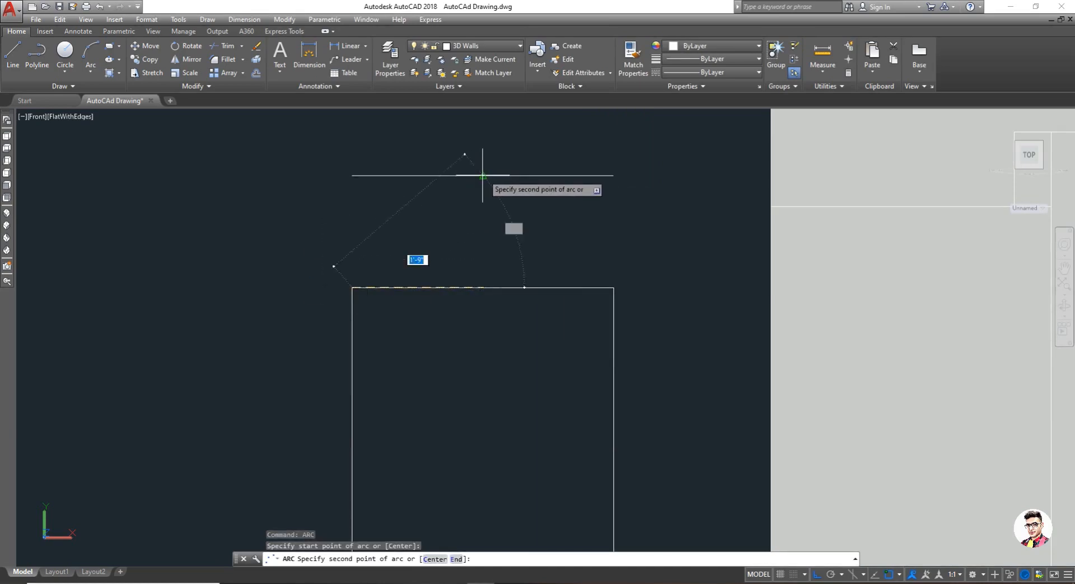
pyautogui.click(482, 275)
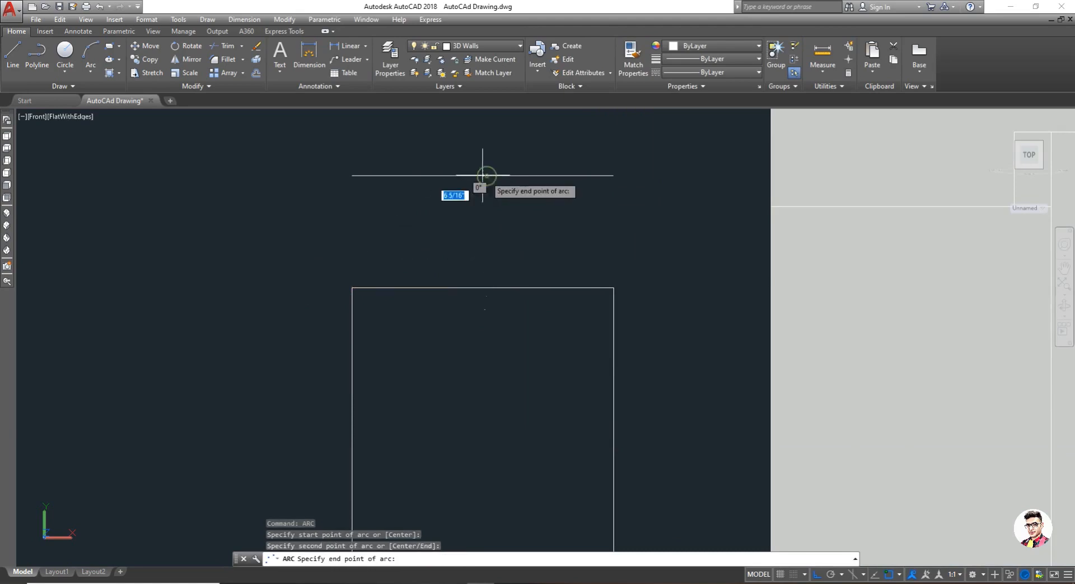
pyautogui.click(610, 283)
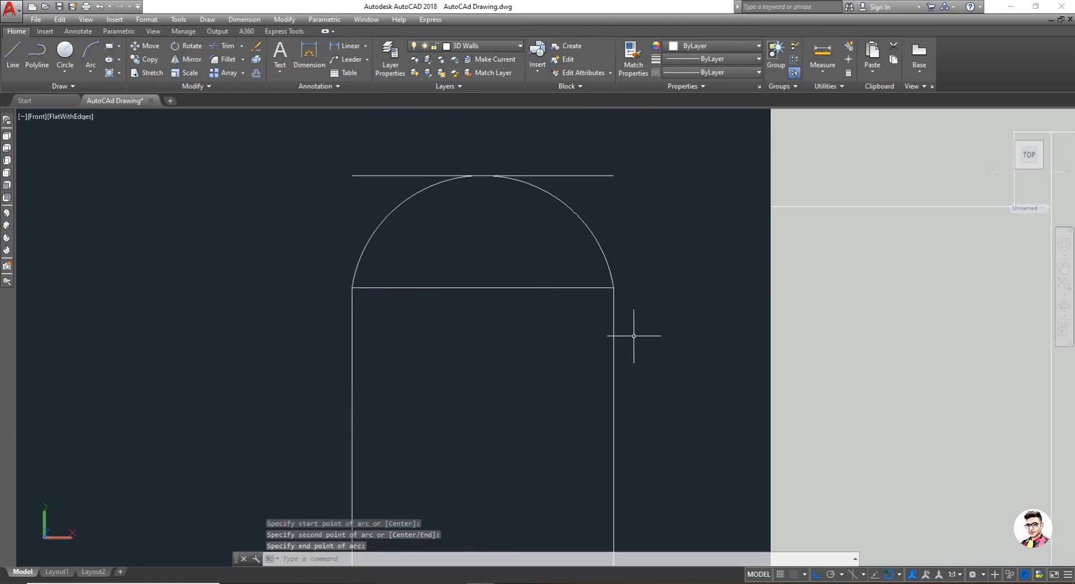
pyautogui.press('Escape')
# Step: Erase the offset guide line above the arc and the rectangle's top edge beneath the arc
pyautogui.write('e')
pyautogui.press('Return')
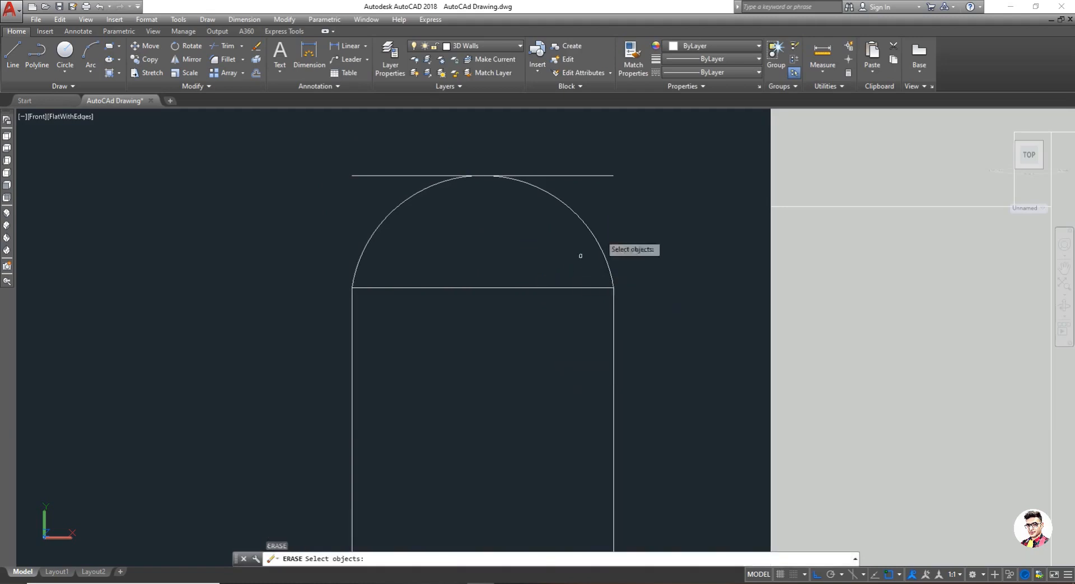
pyautogui.click(610, 175)
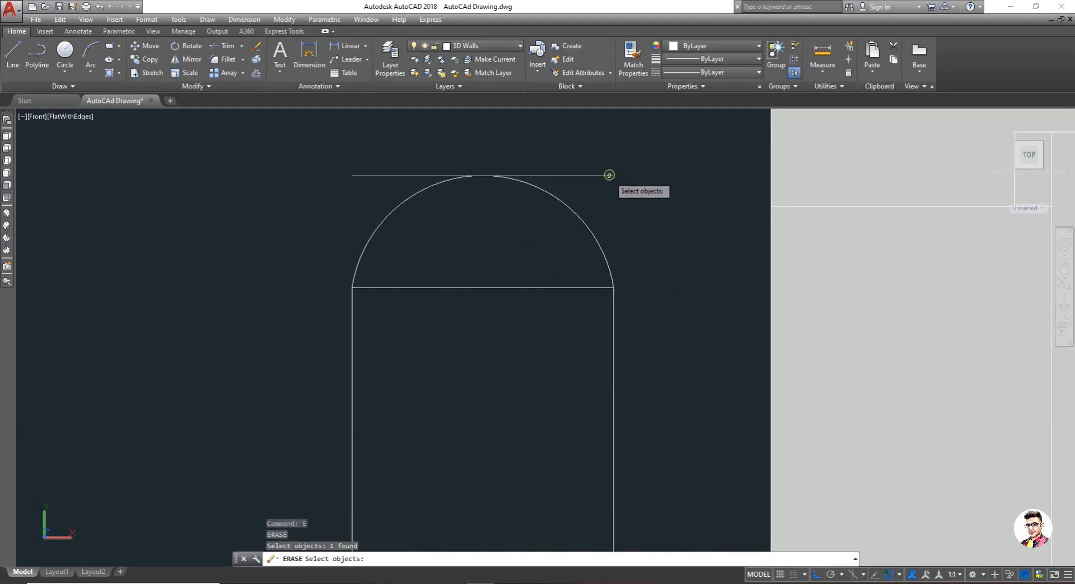
pyautogui.press('Return')
pyautogui.press('Return')
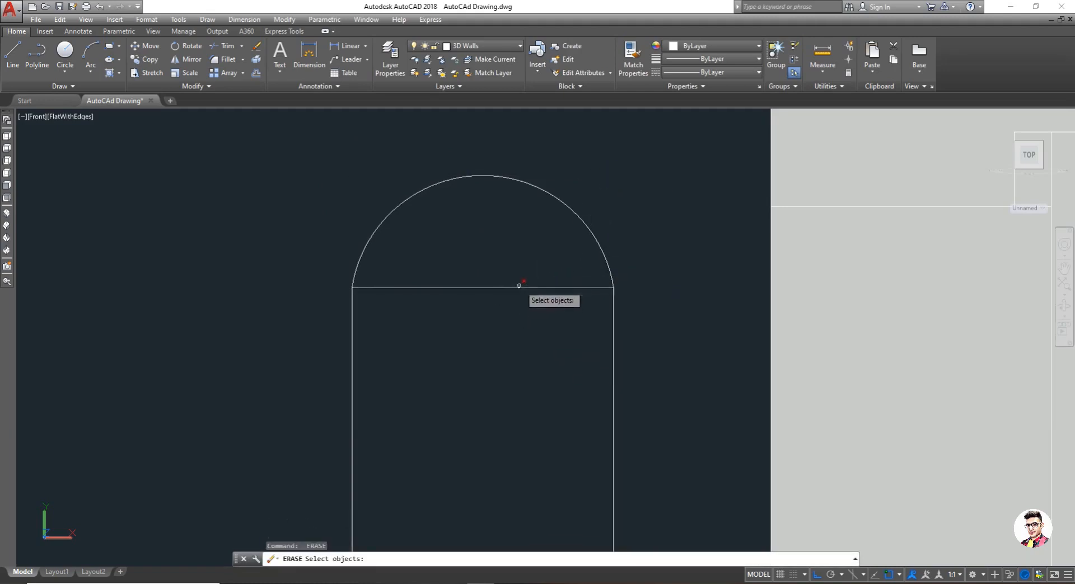
pyautogui.click(520, 288)
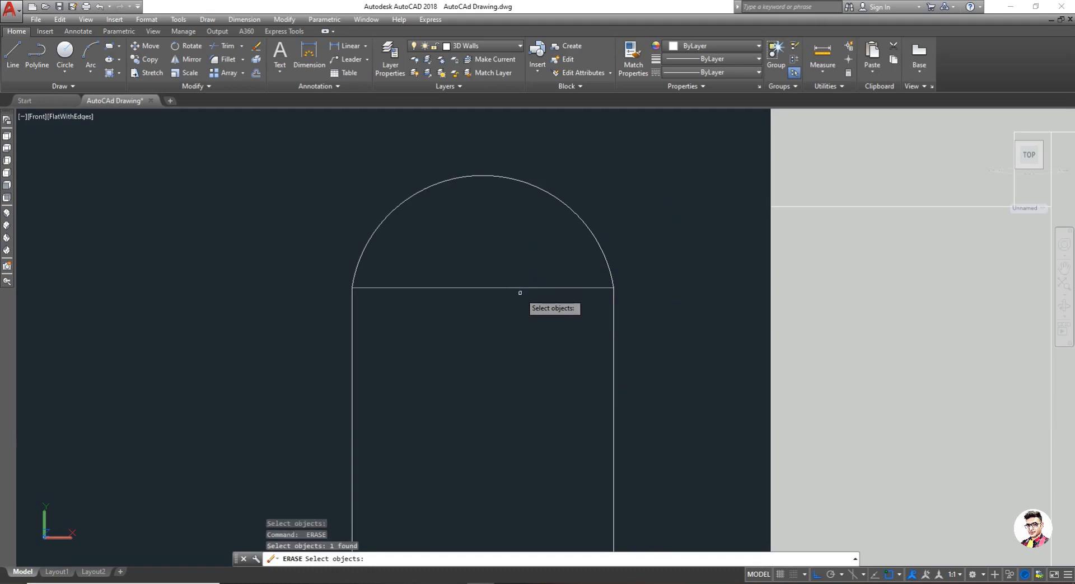
pyautogui.press('Return')
pyautogui.scroll(-6, 520, 293)
pyautogui.scroll(3, 516, 299)
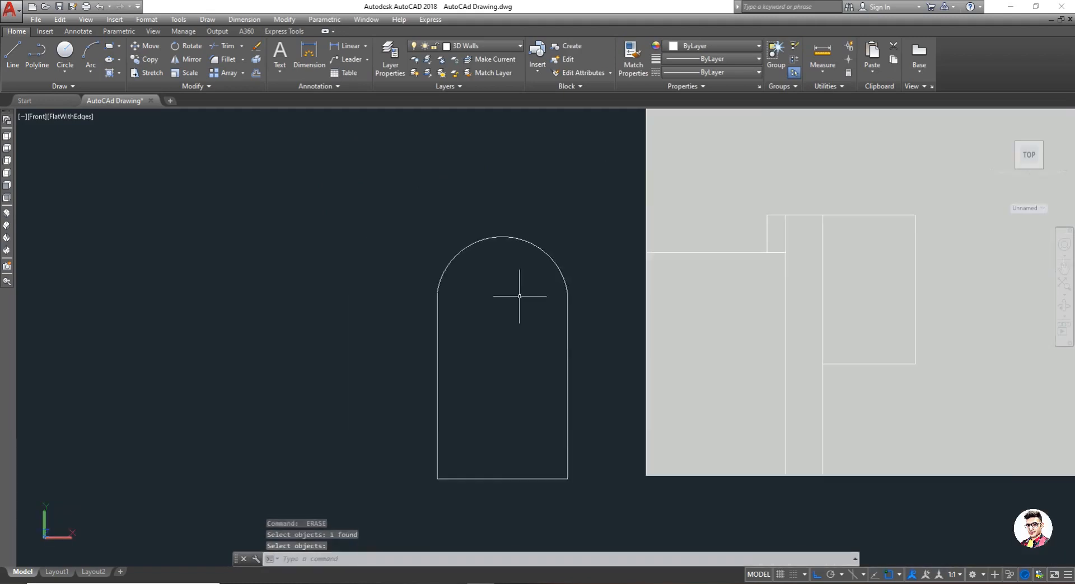
pyautogui.press('Escape')
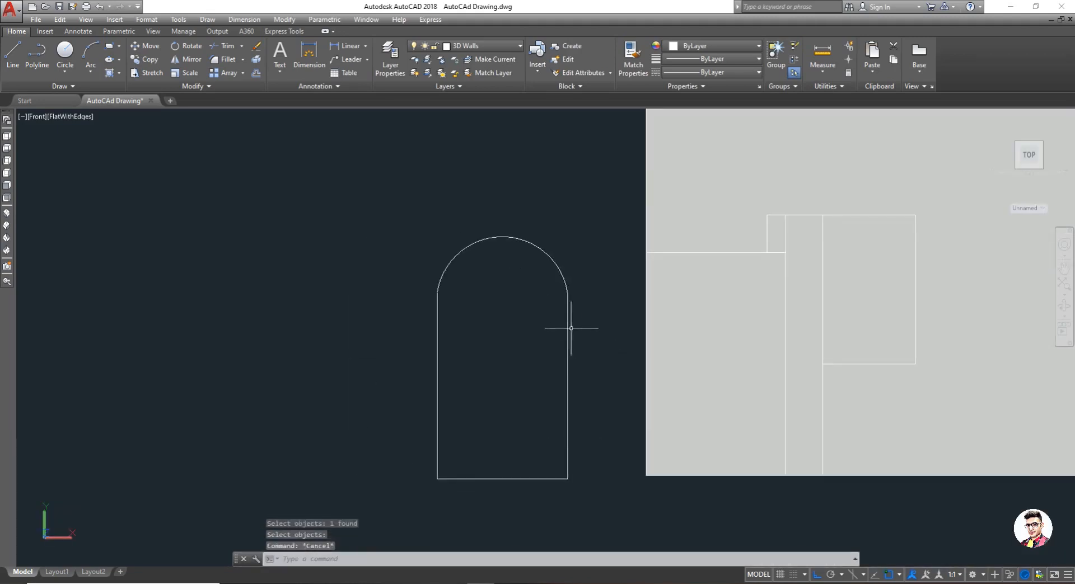
# Step: Join the arc and the three straight edges into a single closed polyline
pyautogui.write('un')
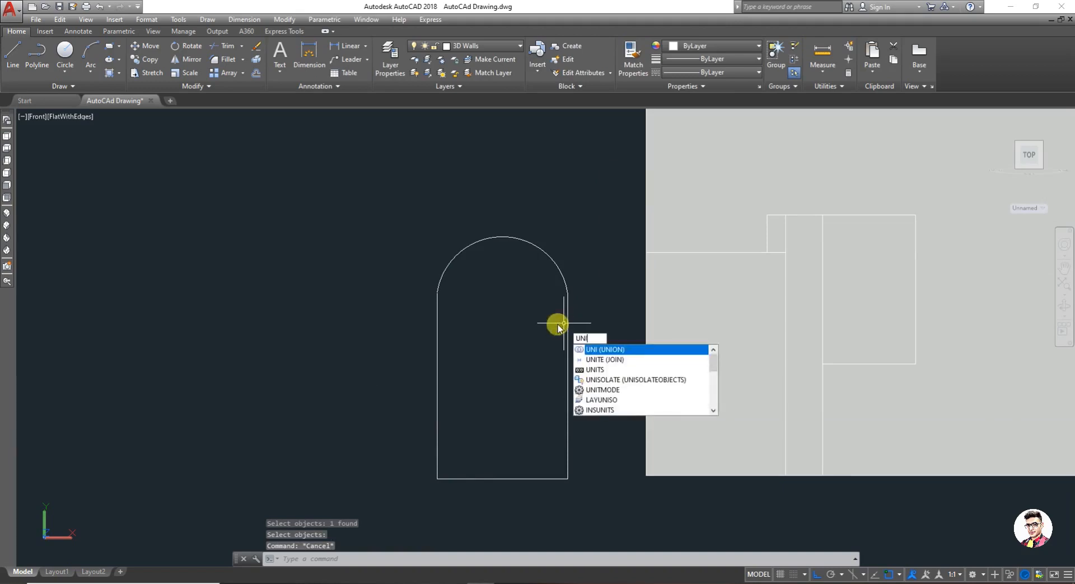
pyautogui.press('Down')
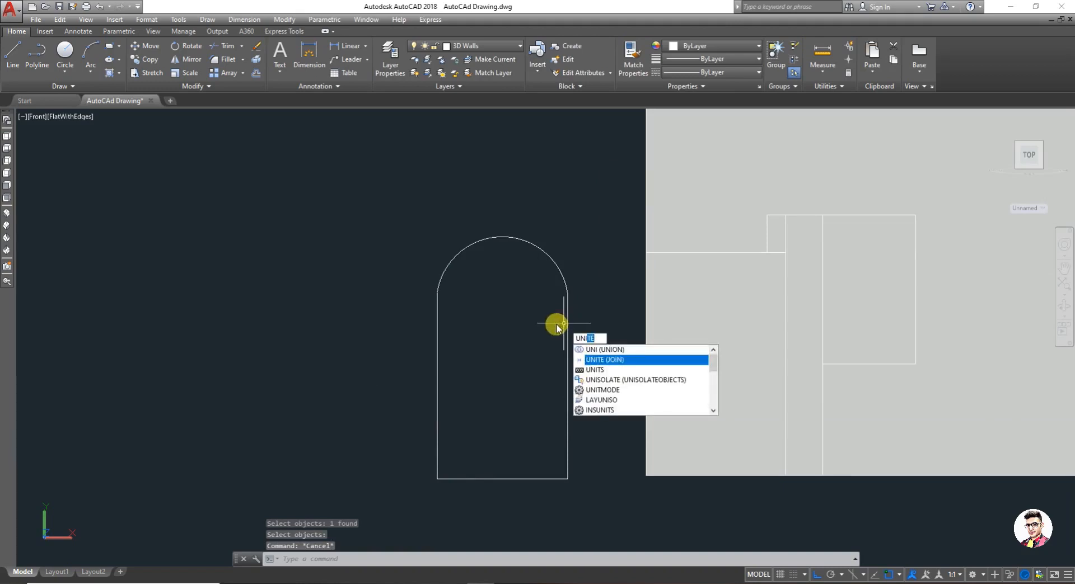
pyautogui.press('Return')
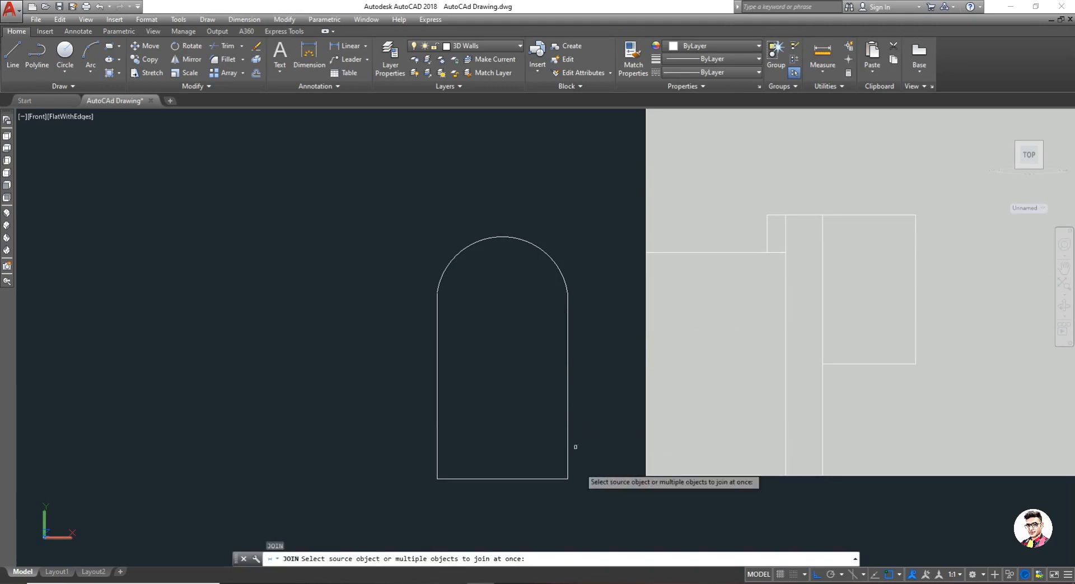
pyautogui.click(367, 185)
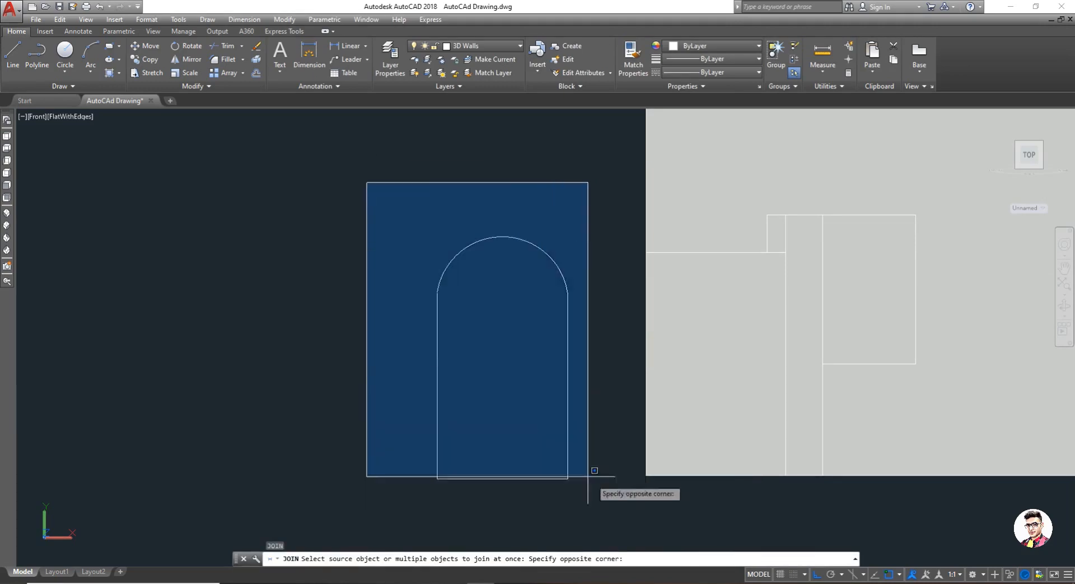
pyautogui.click(599, 505)
pyautogui.press('Return')
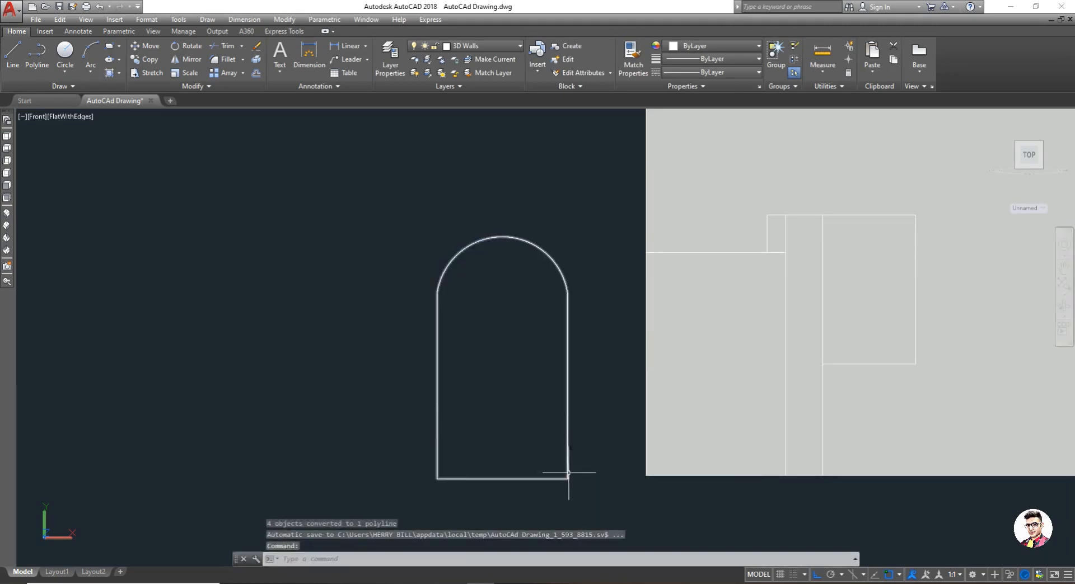
pyautogui.click(564, 477)
pyautogui.press('Escape')
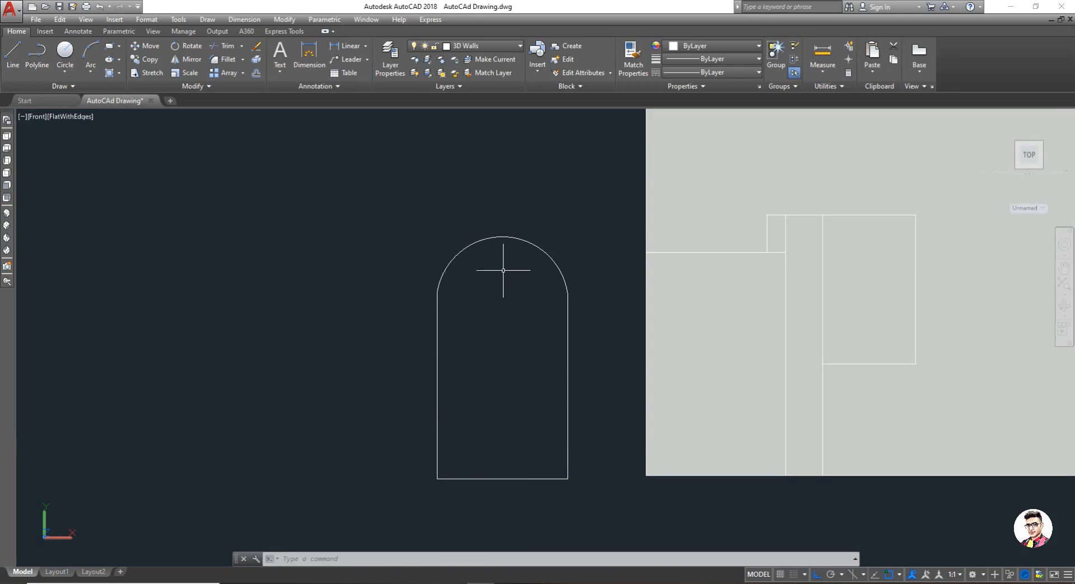
# Step: Extrude the closed arched profile 2' into a solid
pyautogui.write('ex')
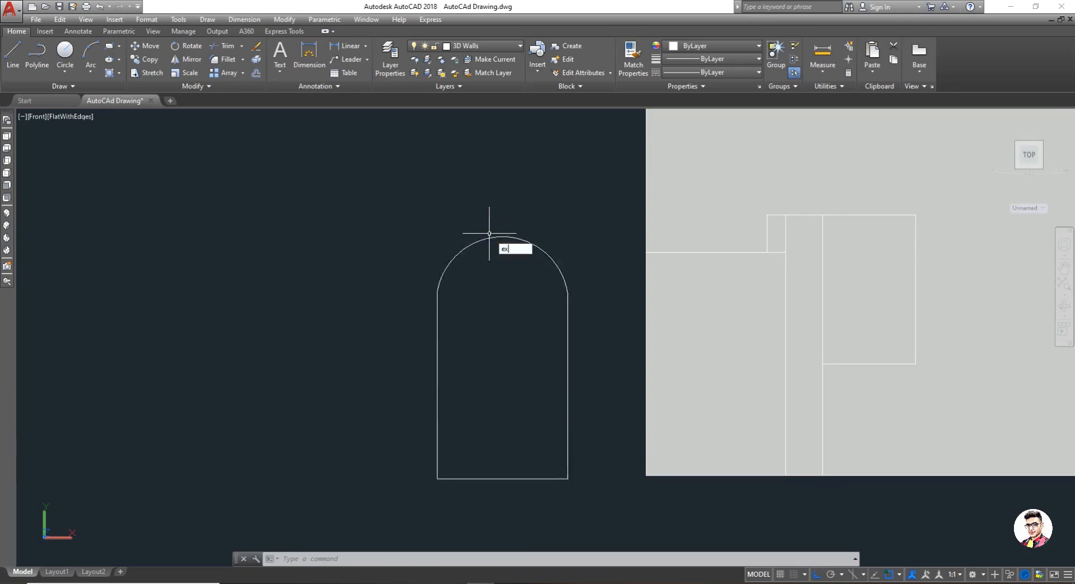
pyautogui.press('Return')
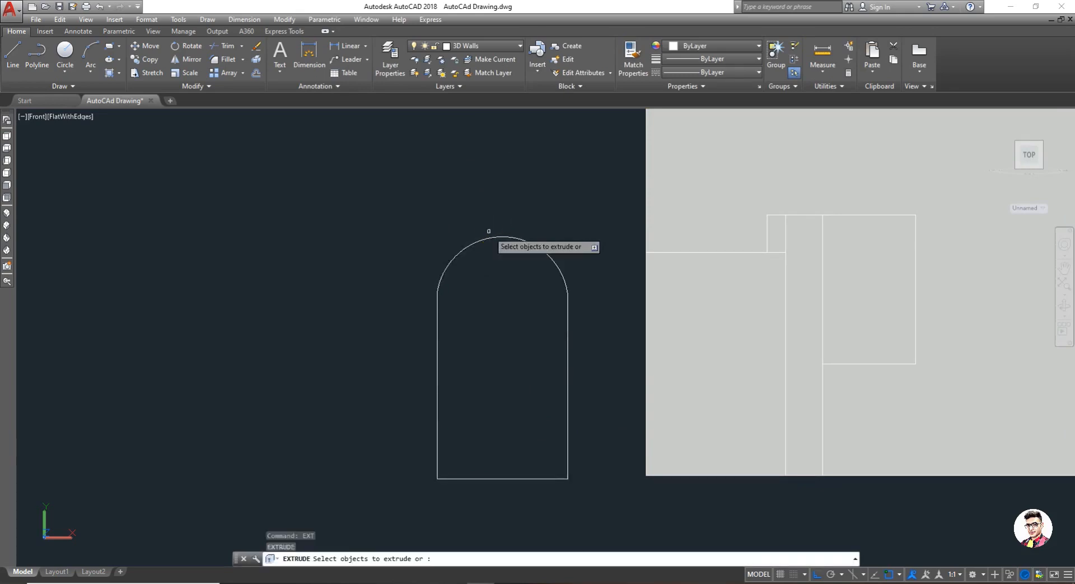
pyautogui.click(494, 239)
pyautogui.rightClick(494, 239)
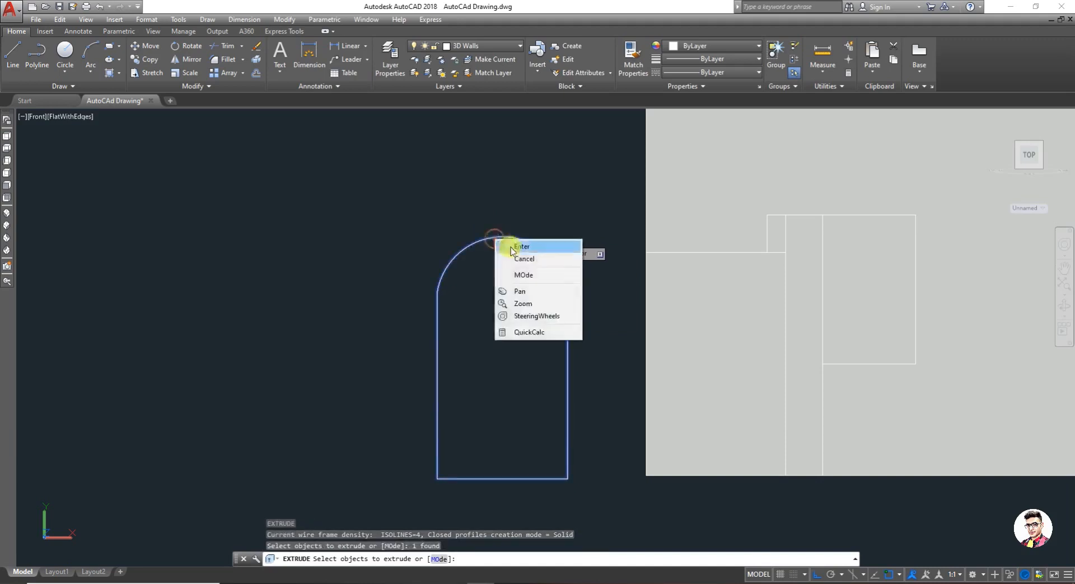
pyautogui.click(512, 244)
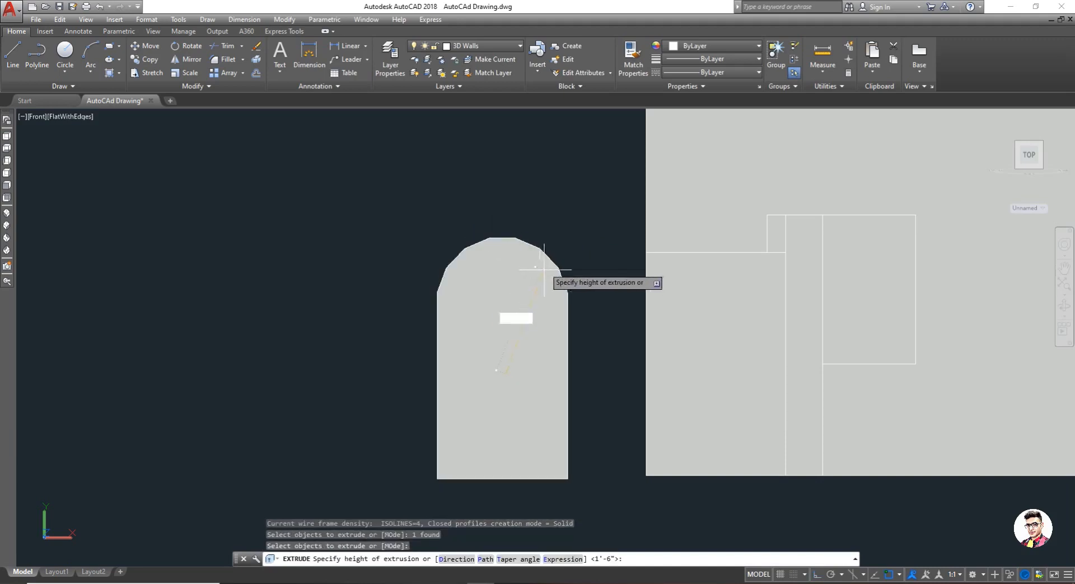
pyautogui.write('2')
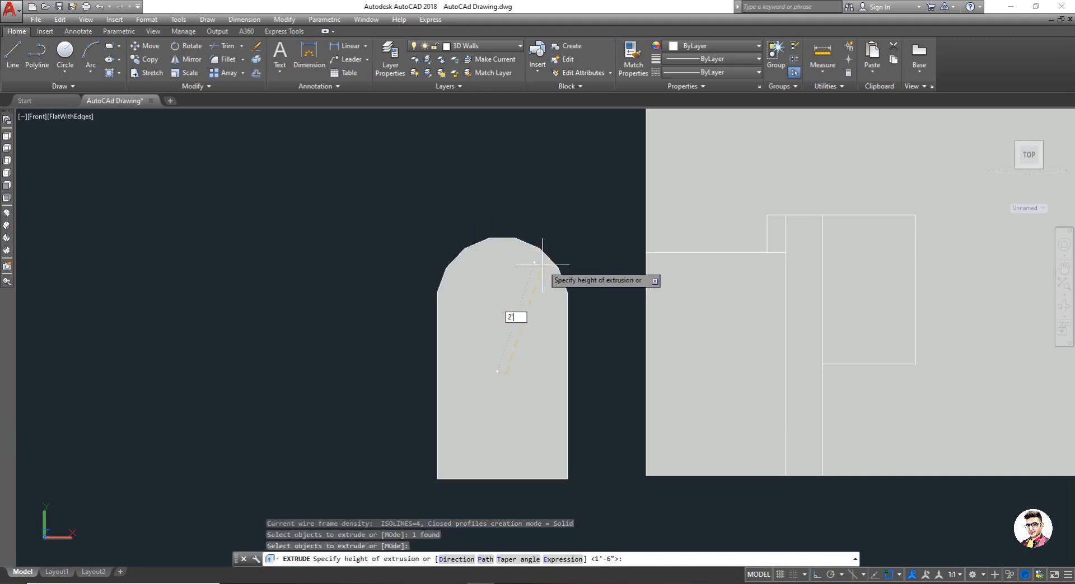
pyautogui.press('Return')
pyautogui.press('Escape')
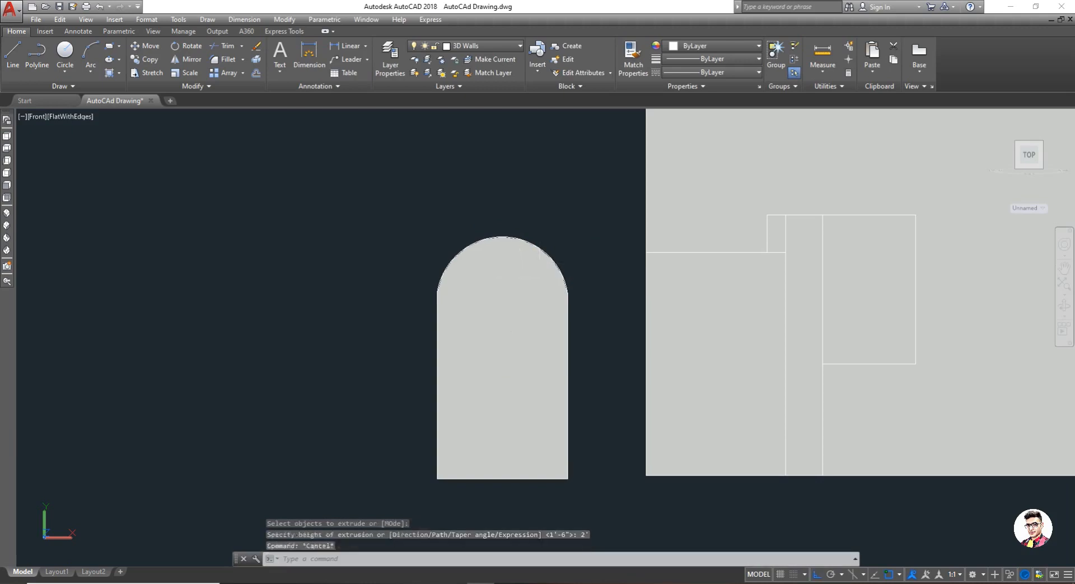
# Step: In the top view with Ortho off, move the arched solid by its upper left corner to the upper right room's lower left wall corner in the left plan
pyautogui.click(7, 137)
pyautogui.scroll(-3, 235, 241)
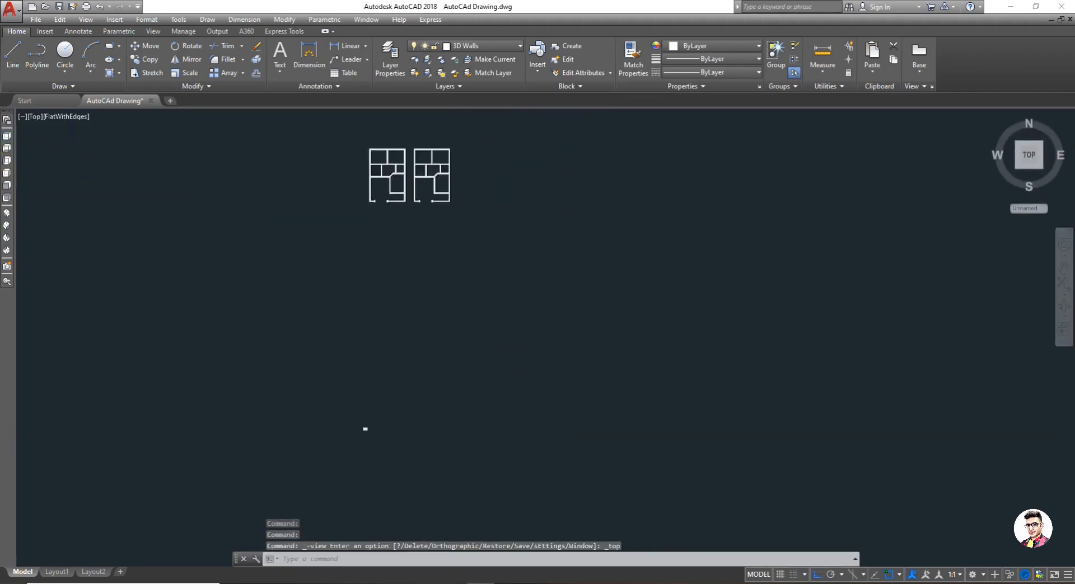
pyautogui.scroll(-3, 328, 390)
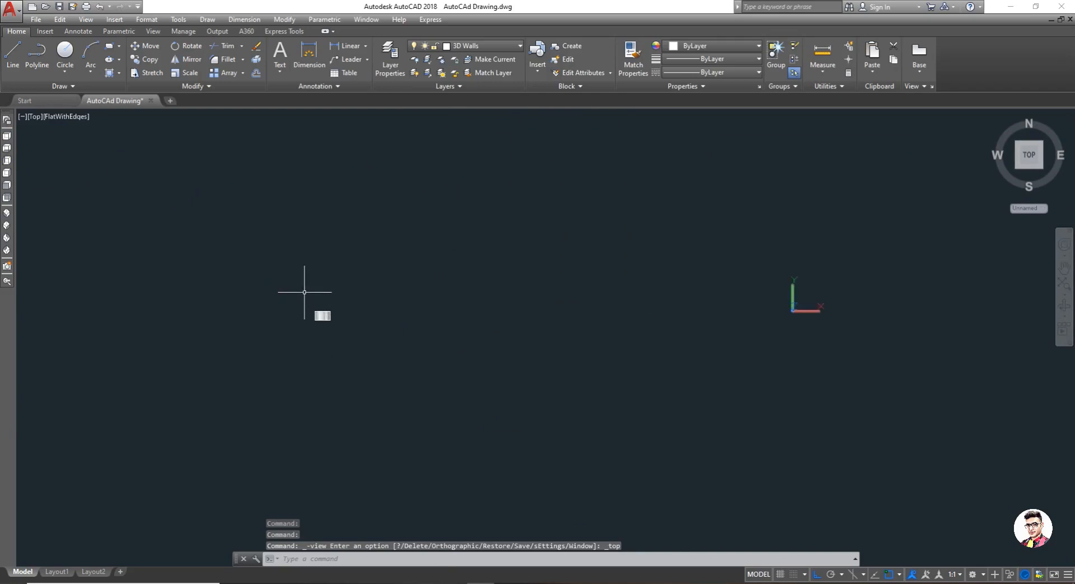
pyautogui.write('m')
pyautogui.press('Return')
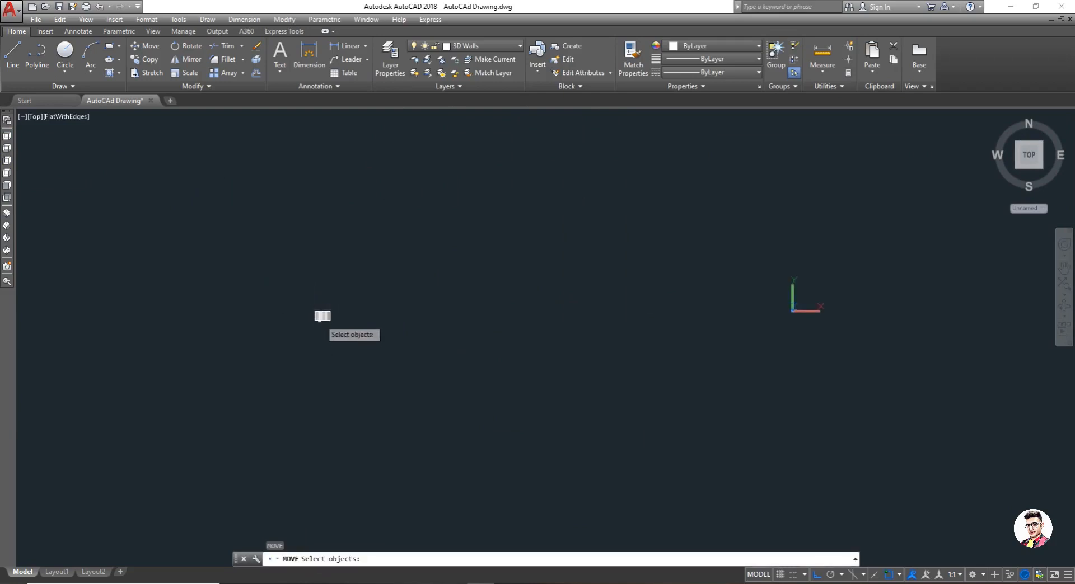
pyautogui.click(323, 316)
pyautogui.press('Return')
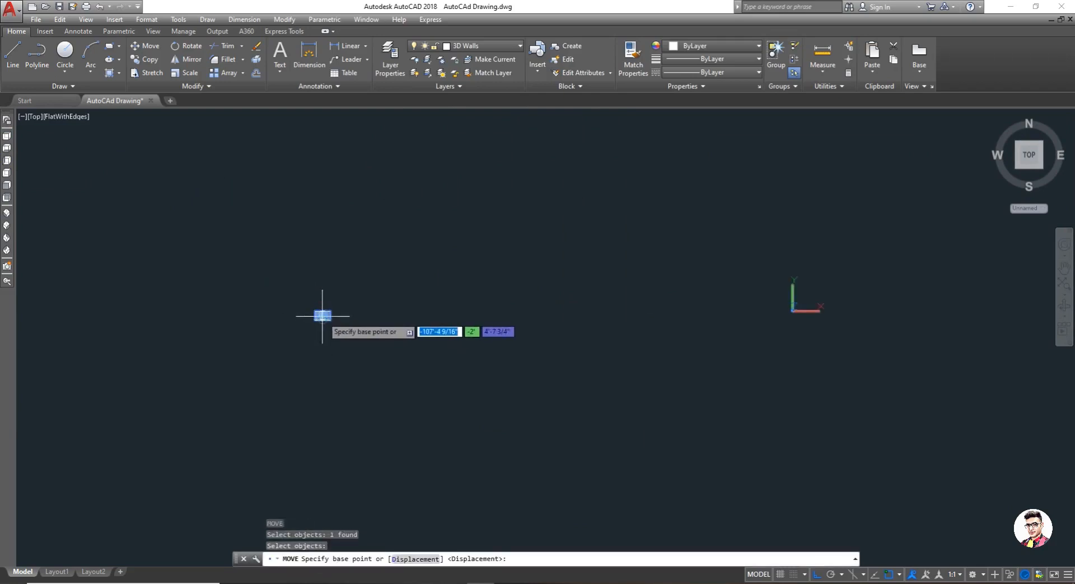
pyautogui.click(318, 306)
pyautogui.scroll(-3, 328, 311)
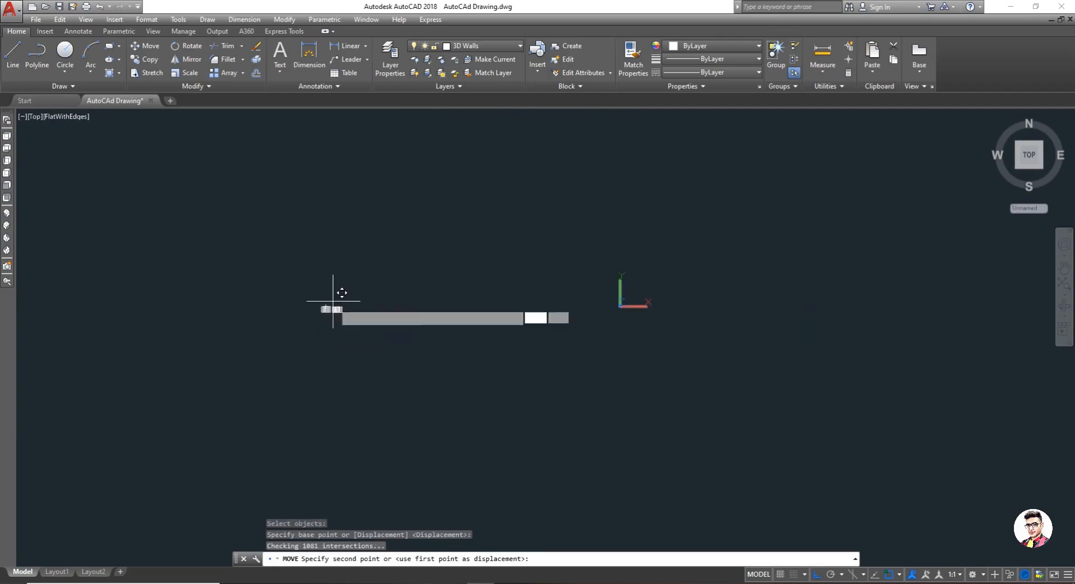
pyautogui.scroll(6, 339, 317)
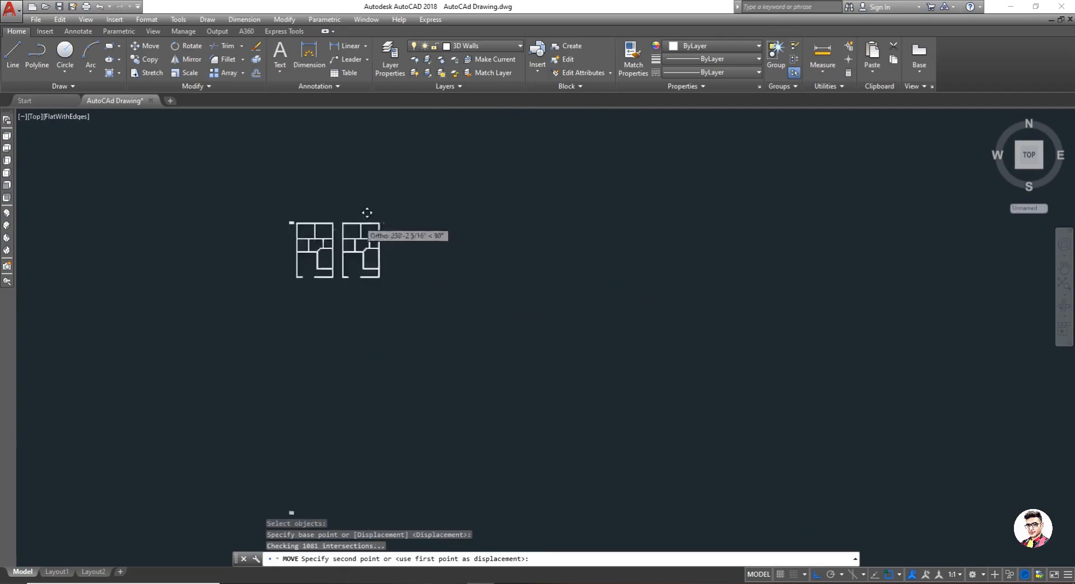
pyautogui.scroll(6, 312, 213)
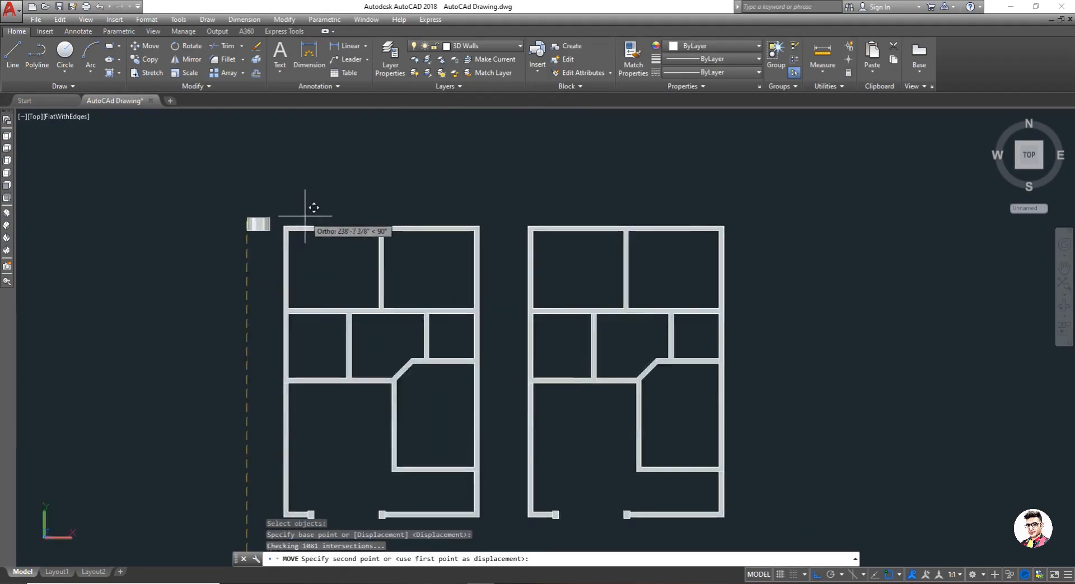
pyautogui.press('F8')
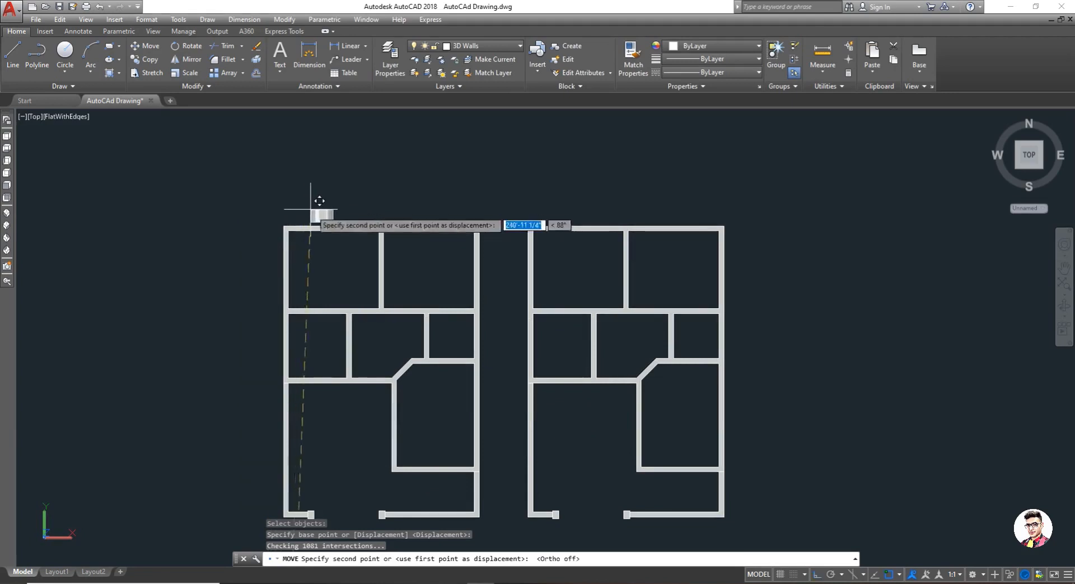
pyautogui.scroll(6, 401, 292)
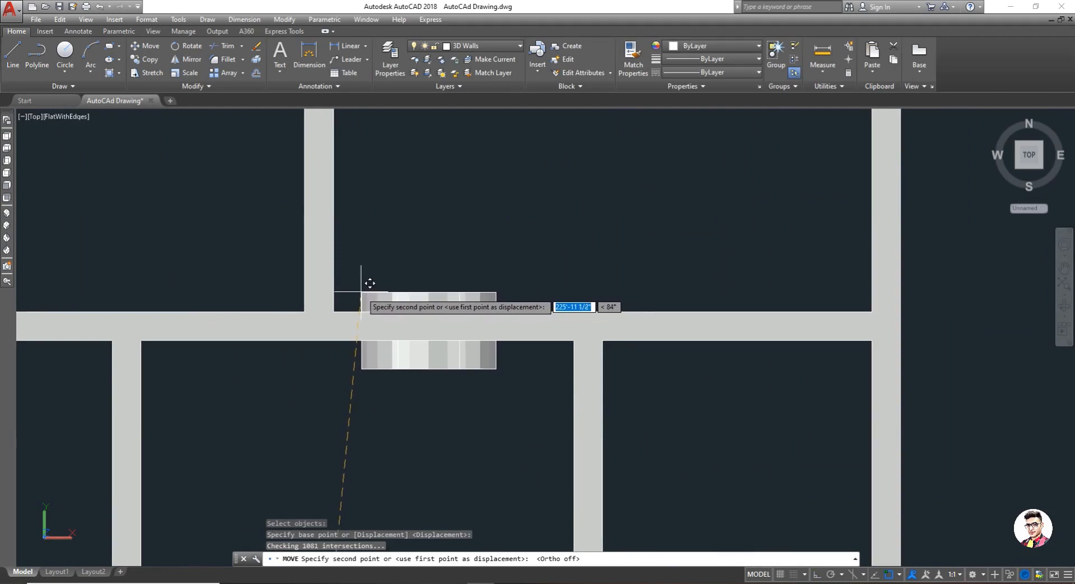
pyautogui.click(342, 303)
pyautogui.press('Escape')
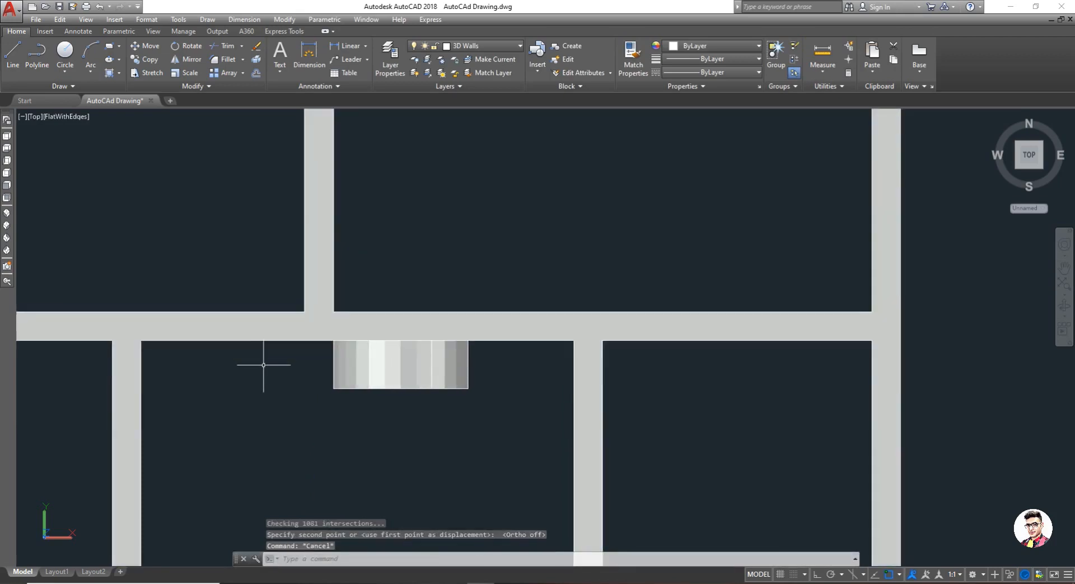
# Step: Move the arched solid 4.5" to the right along the horizontal wall with Ortho on
pyautogui.write('m')
pyautogui.press('Return')
pyautogui.click(352, 368)
pyautogui.press('Return')
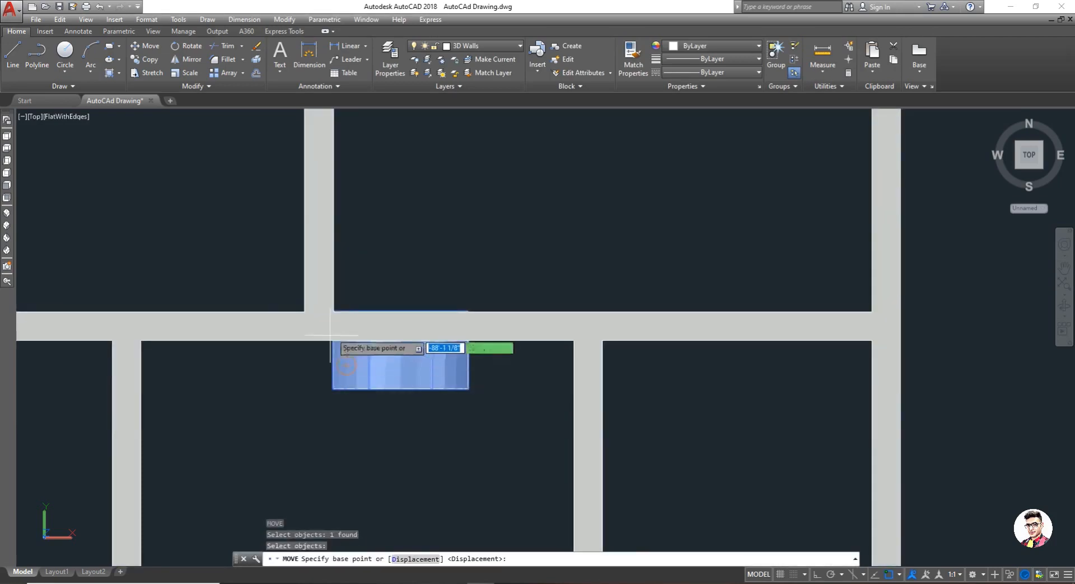
pyautogui.click(332, 389)
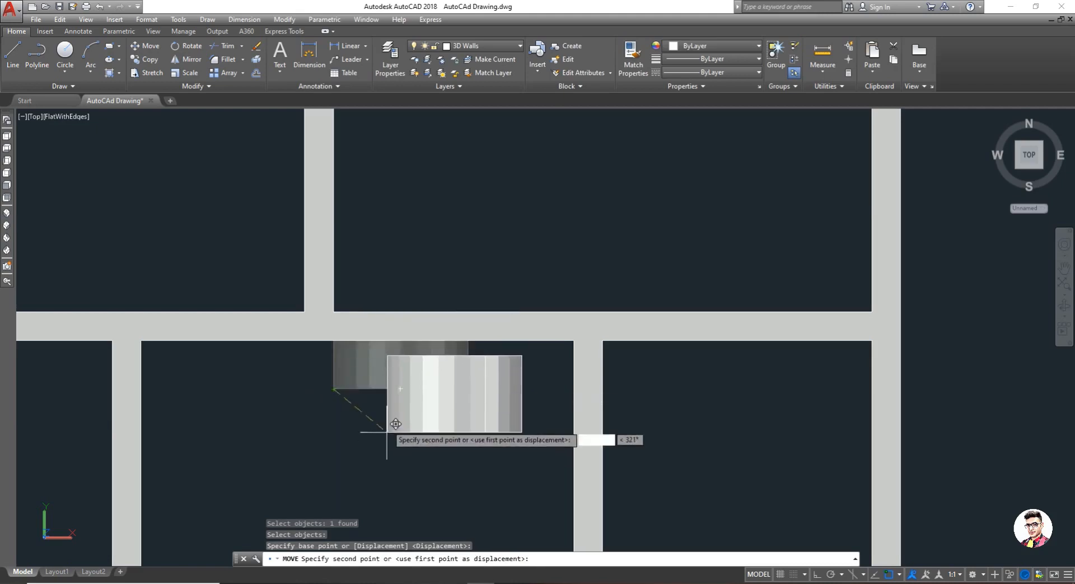
pyautogui.press('F8')
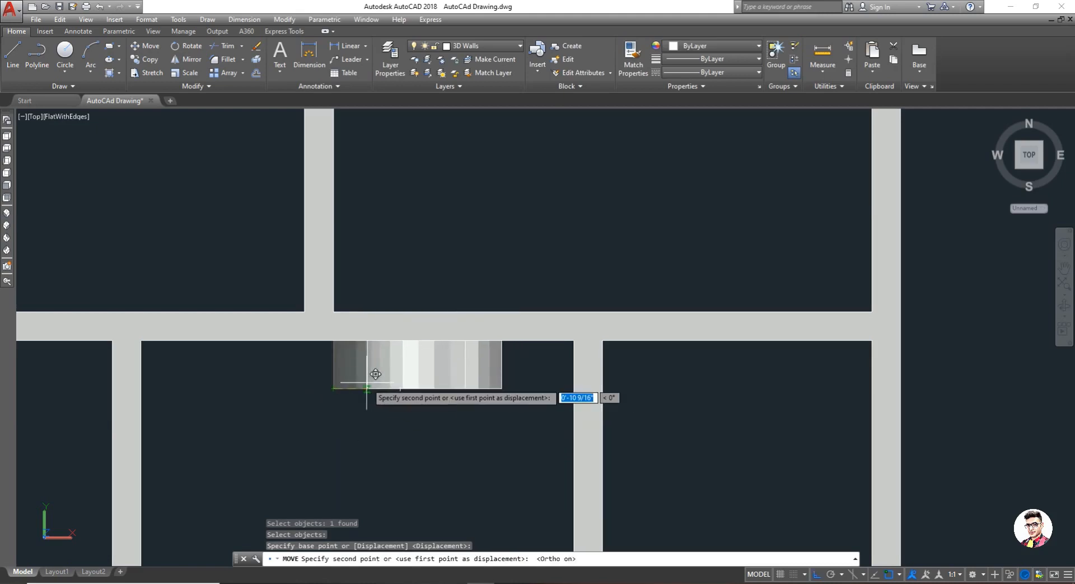
pyautogui.write('4.5')
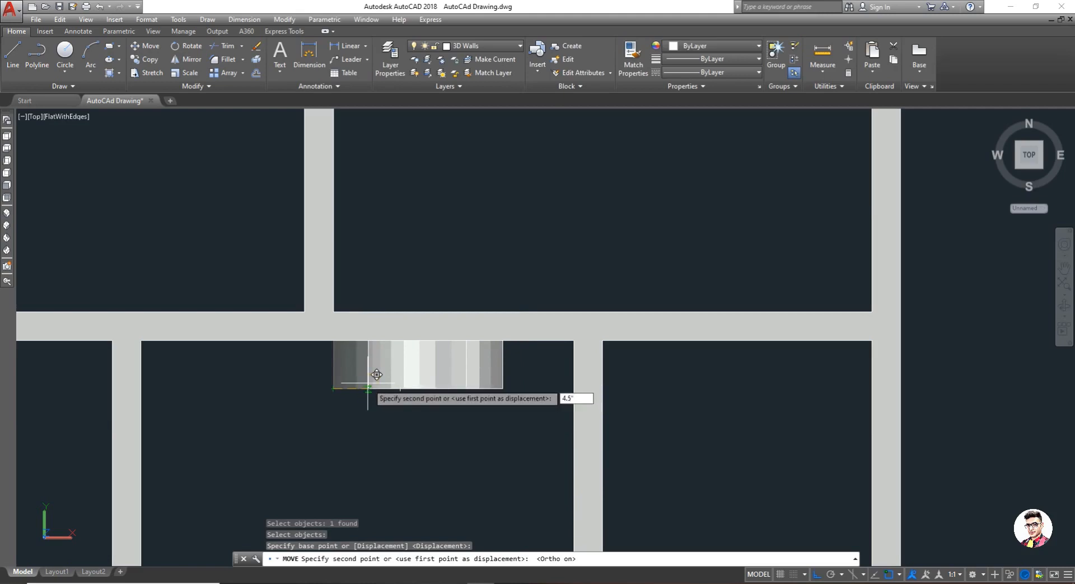
pyautogui.press('Return')
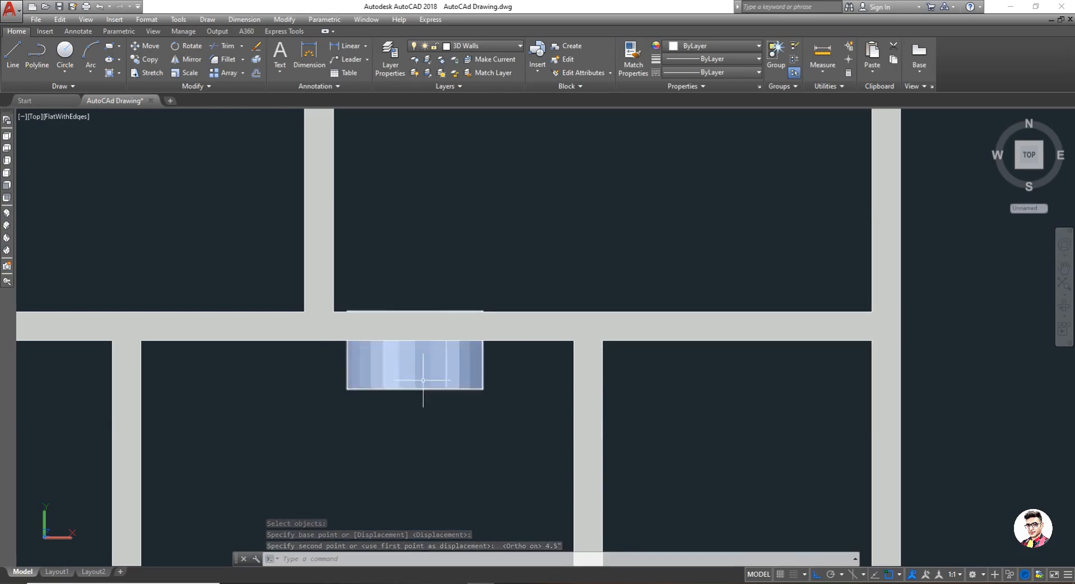
pyautogui.scroll(-4, 410, 391)
pyautogui.scroll(3, 391, 372)
pyautogui.write('c')
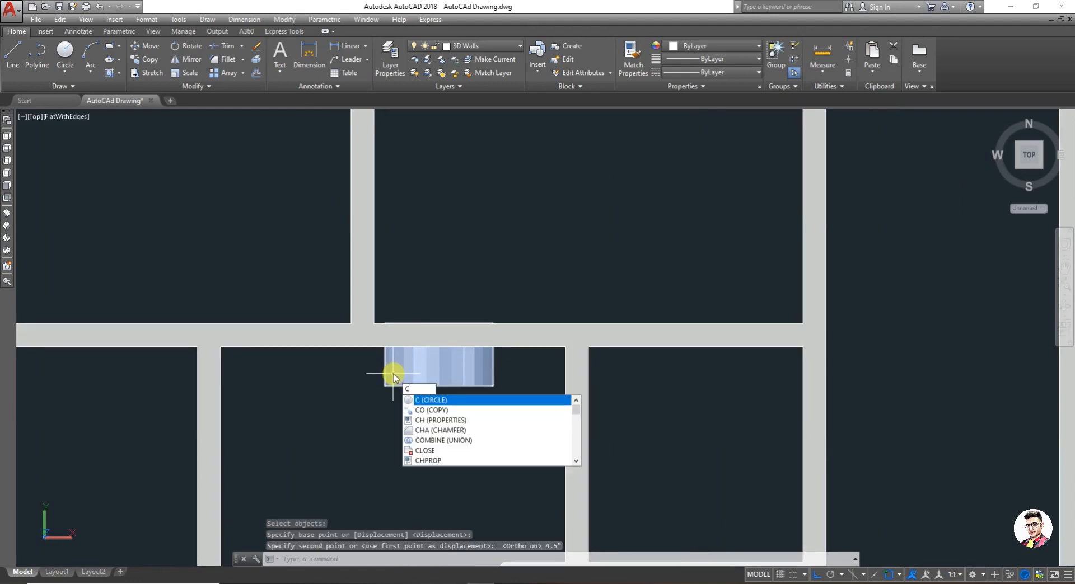
pyautogui.press('Escape')
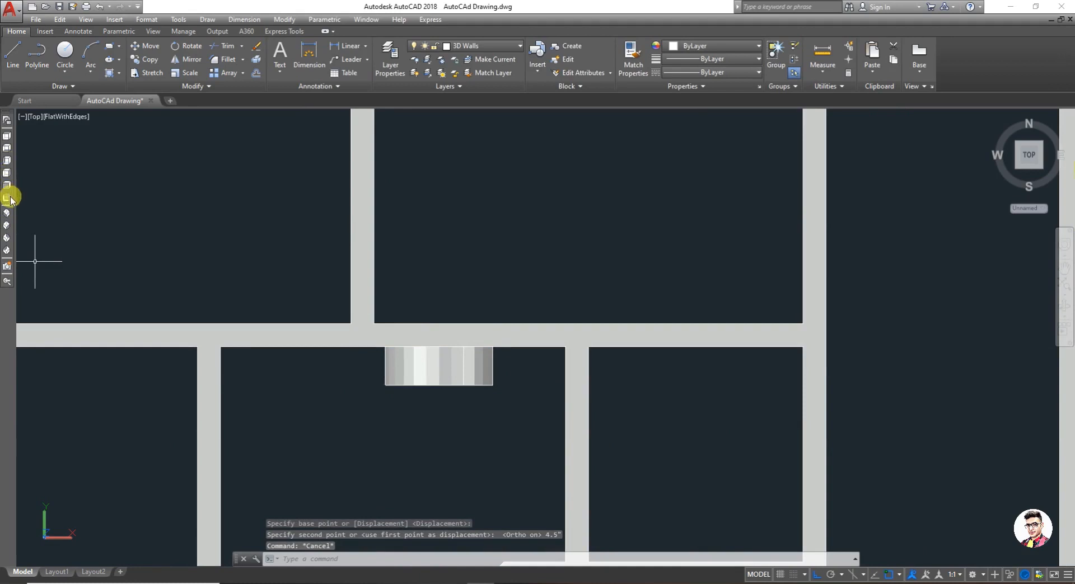
# Step: In the front view, move the arched solid vertically by its lower left corner to align its base with the walls' bottom edge
pyautogui.click(1060, 305)
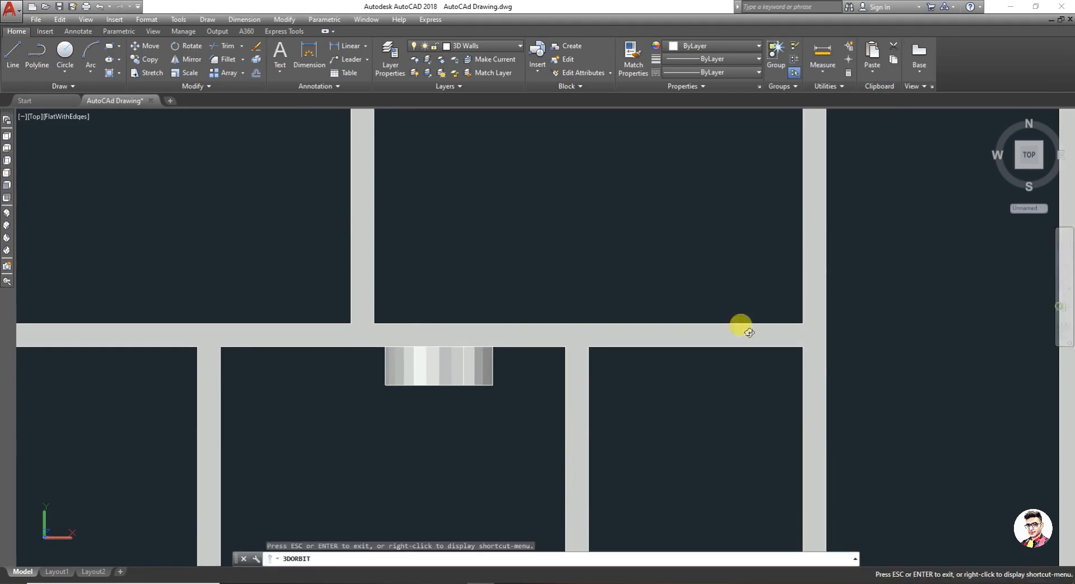
pyautogui.moveTo(550, 407); pyautogui.dragTo(76, 274)
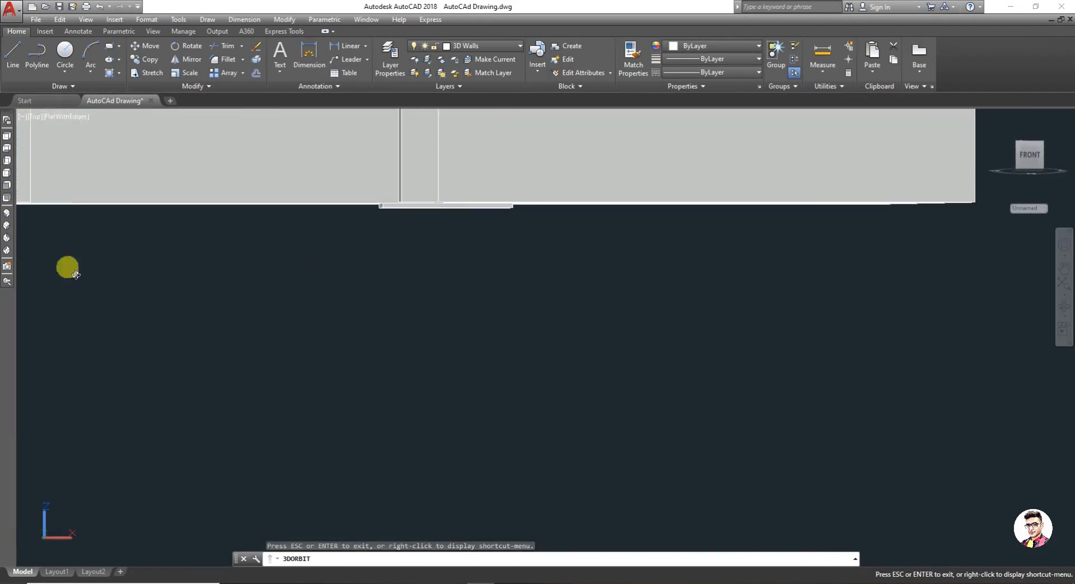
pyautogui.click(7, 185)
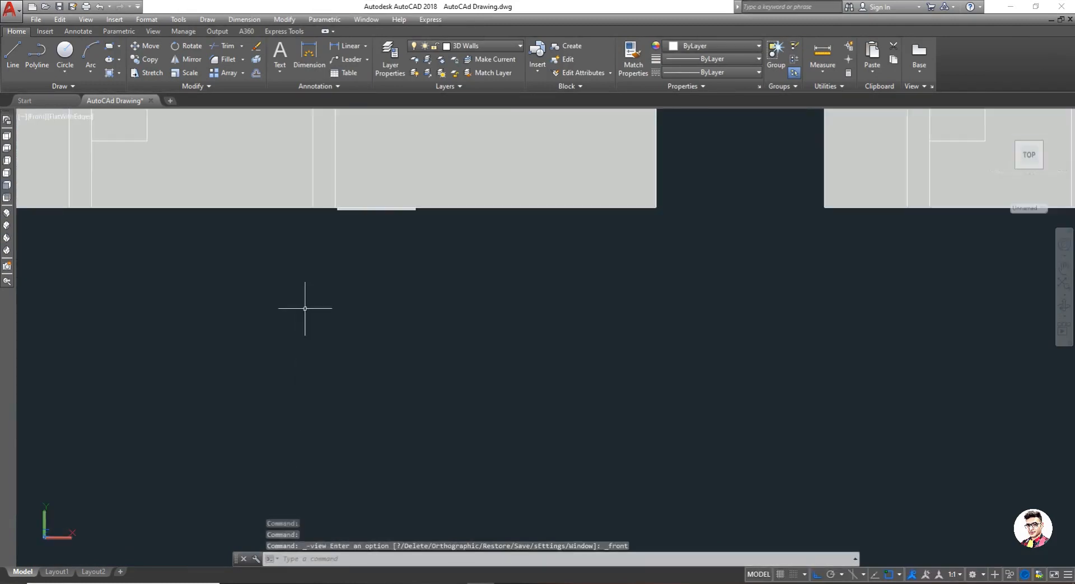
pyautogui.scroll(8, 305, 308)
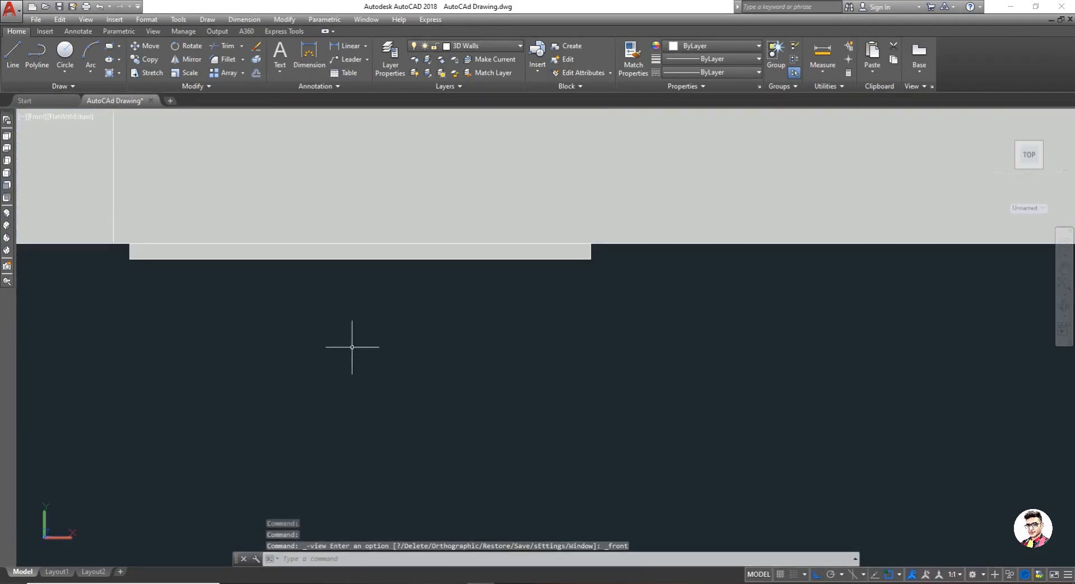
pyautogui.press('Escape')
pyautogui.write('m')
pyautogui.press('Return')
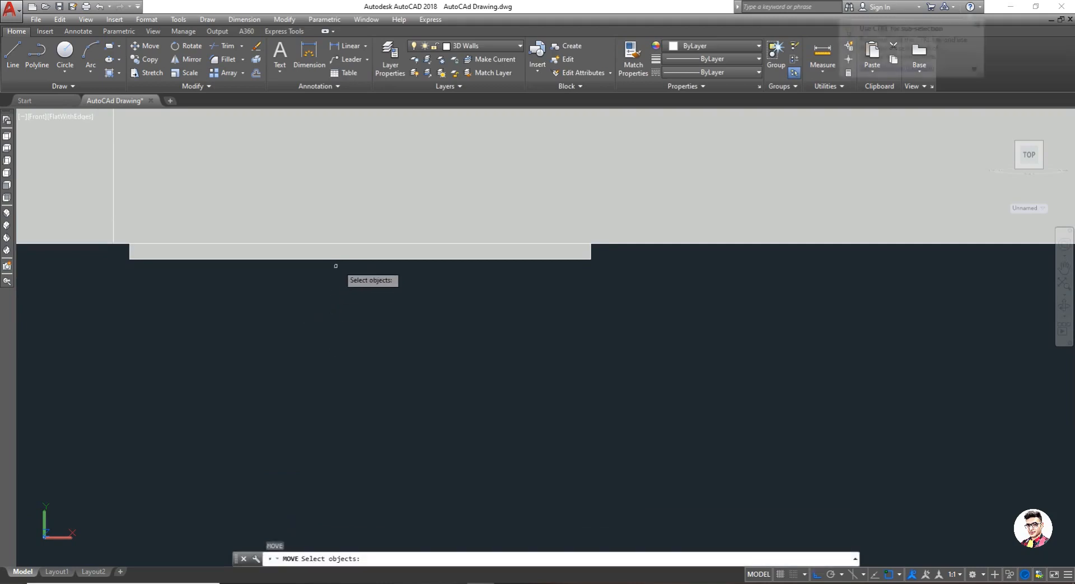
pyautogui.click(347, 253)
pyautogui.press('Return')
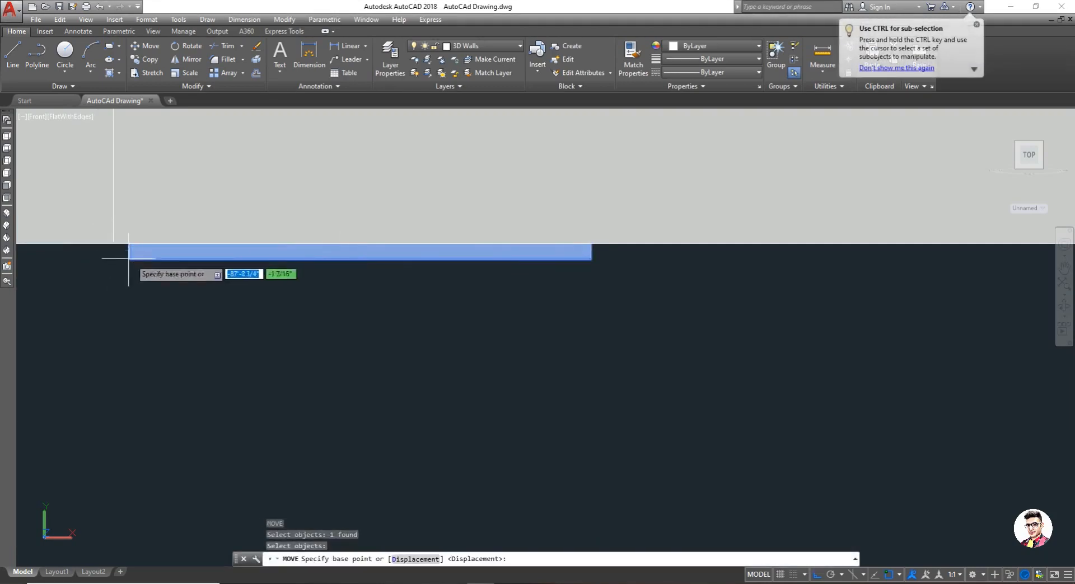
pyautogui.click(129, 259)
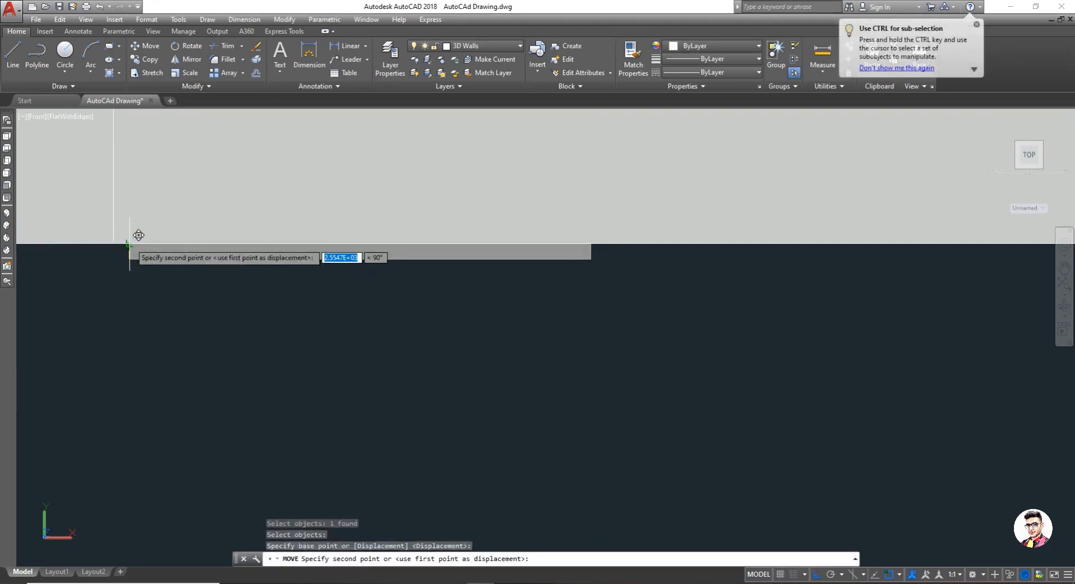
pyautogui.click(129, 244)
pyautogui.click(65, 208)
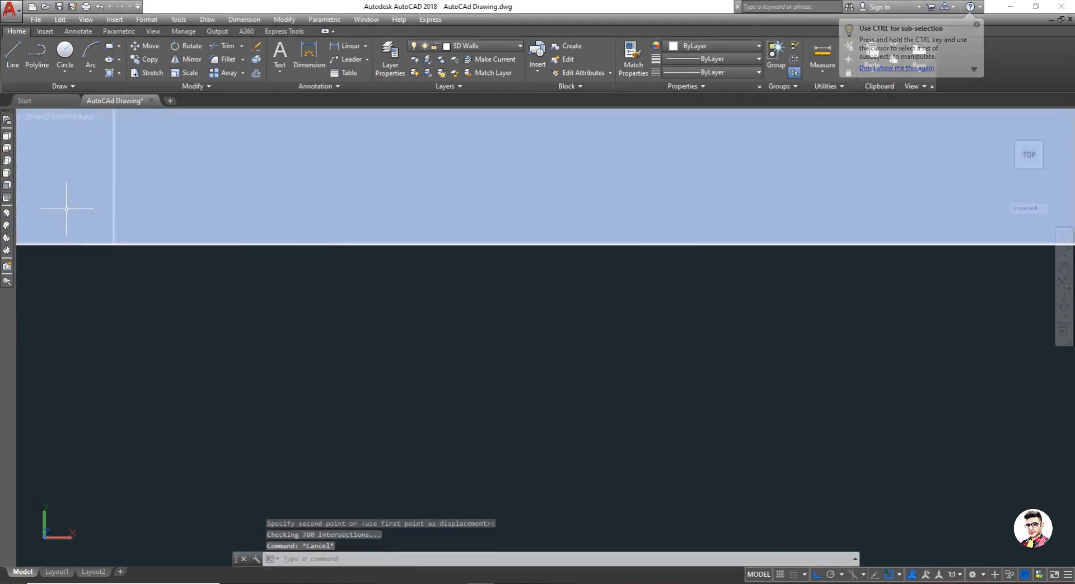
pyautogui.press('Escape')
# Step: In the top view, move the arched solid straight down with Ortho on so it crosses the left plan's horizontal wall below the upper right room
pyautogui.click(1064, 289)
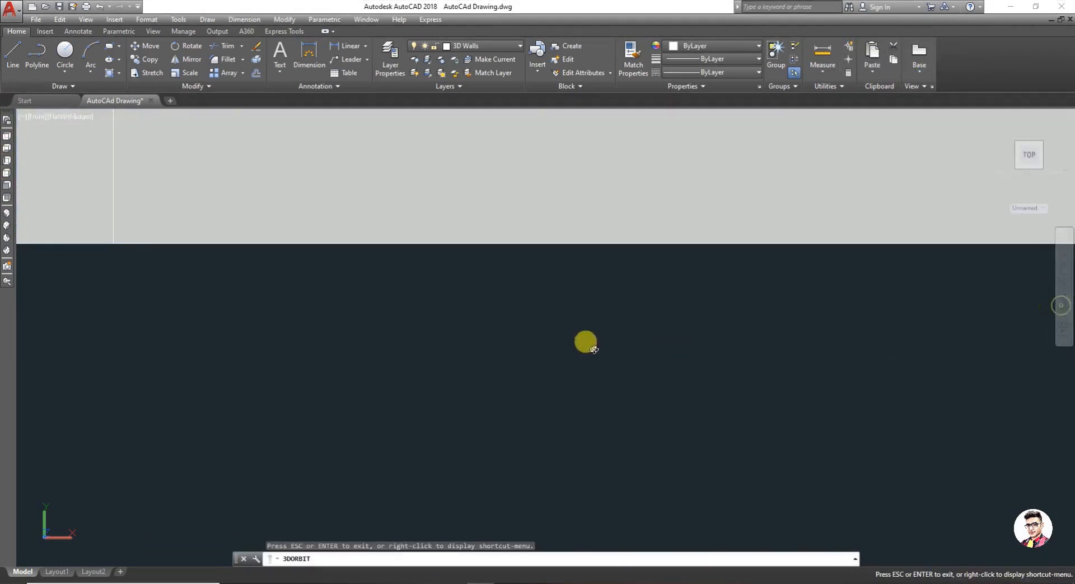
pyautogui.moveTo(583, 340); pyautogui.dragTo(545, 293)
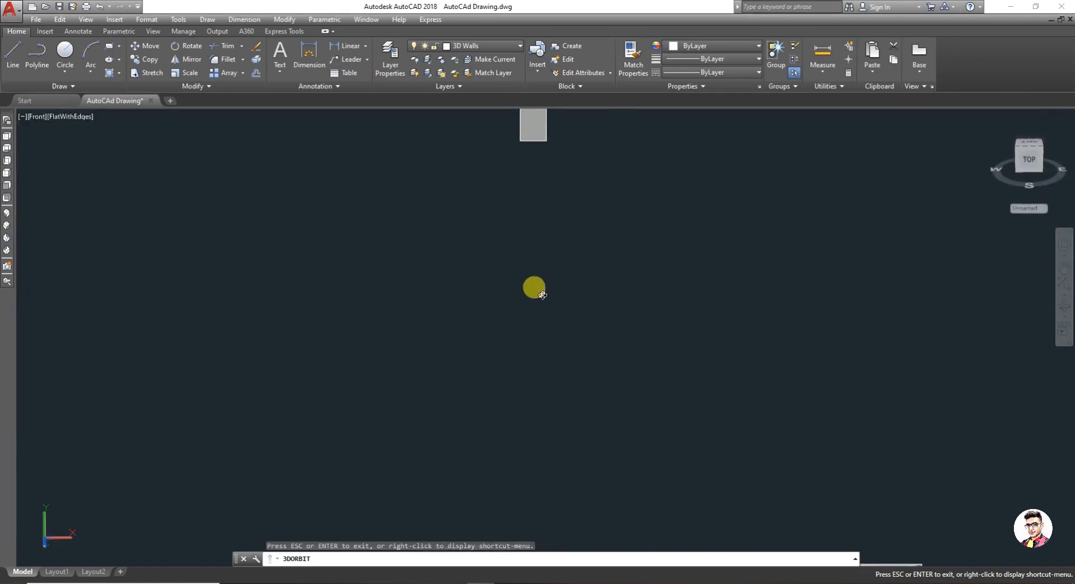
pyautogui.moveTo(541, 295); pyautogui.dragTo(217, 360)
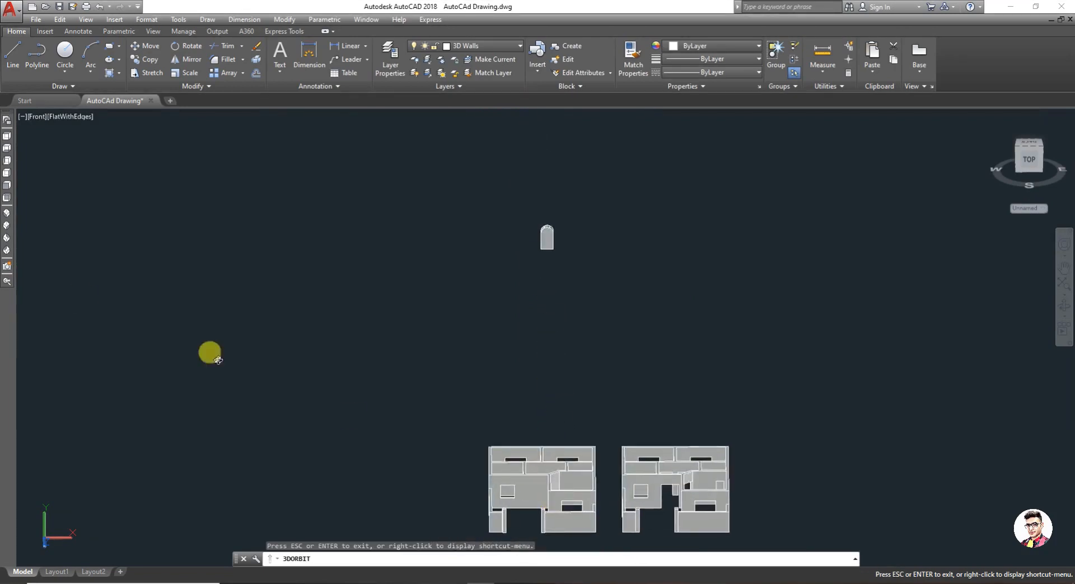
pyautogui.click(6, 136)
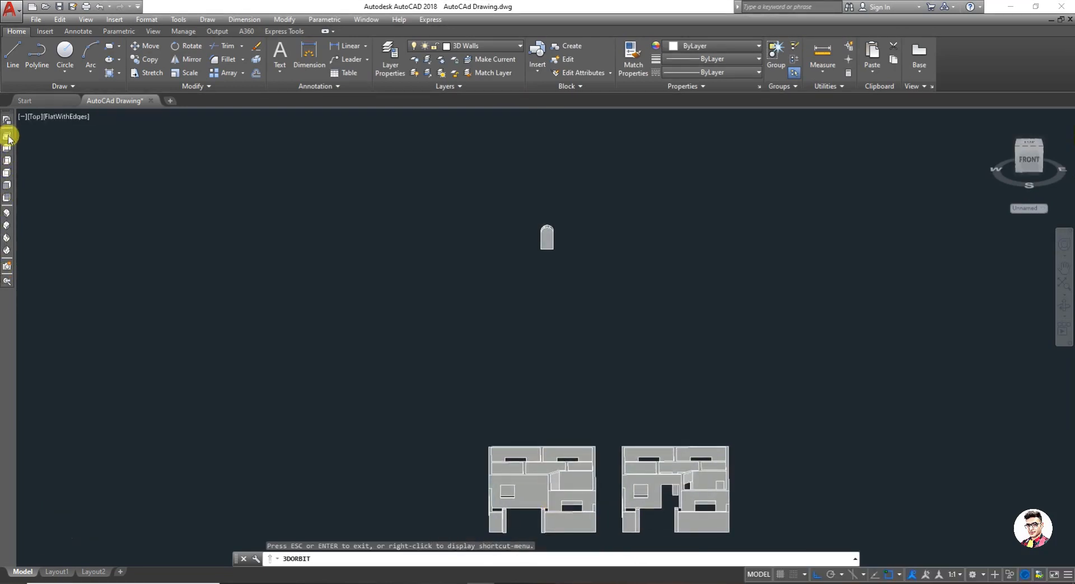
pyautogui.scroll(-2, 504, 318)
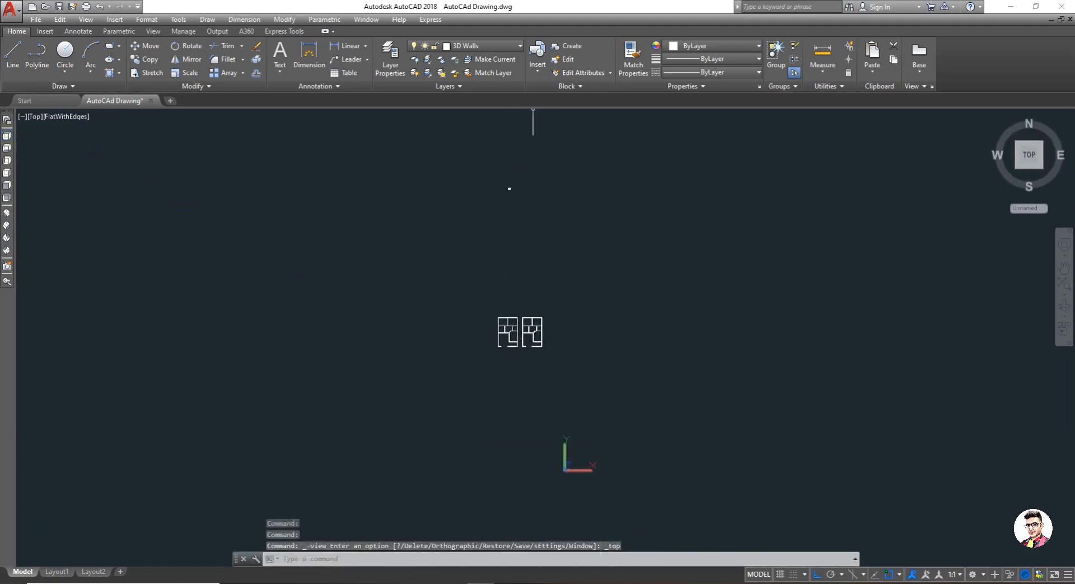
pyautogui.scroll(2, 523, 152)
pyautogui.press('Escape')
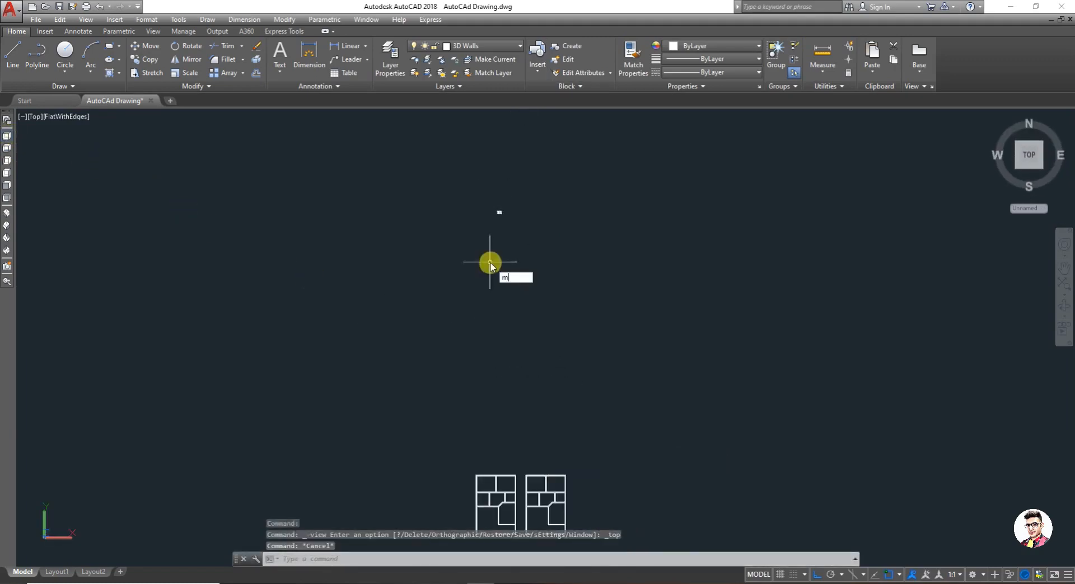
pyautogui.press('Return')
pyautogui.click(499, 212)
pyautogui.press('Return')
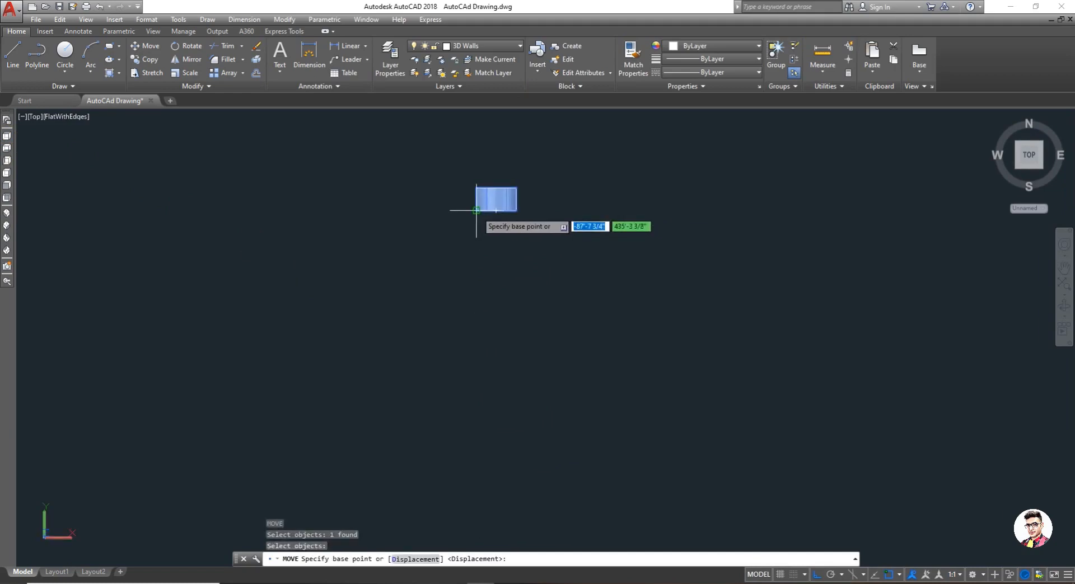
pyautogui.click(476, 210)
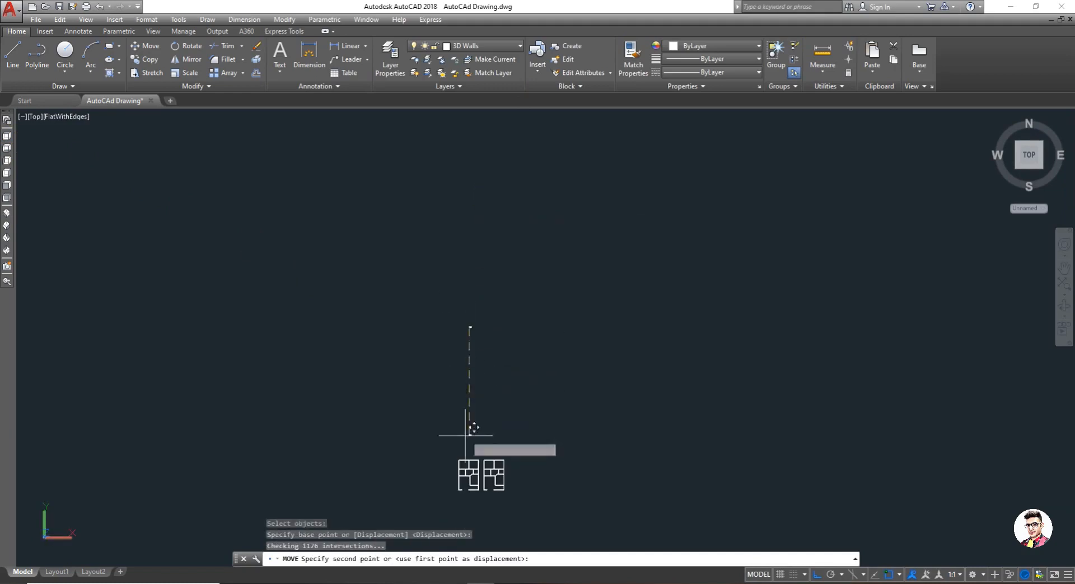
pyautogui.scroll(3, 469, 448)
pyautogui.scroll(-2, 469, 447)
pyautogui.scroll(2, 470, 447)
pyautogui.scroll(-1, 476, 451)
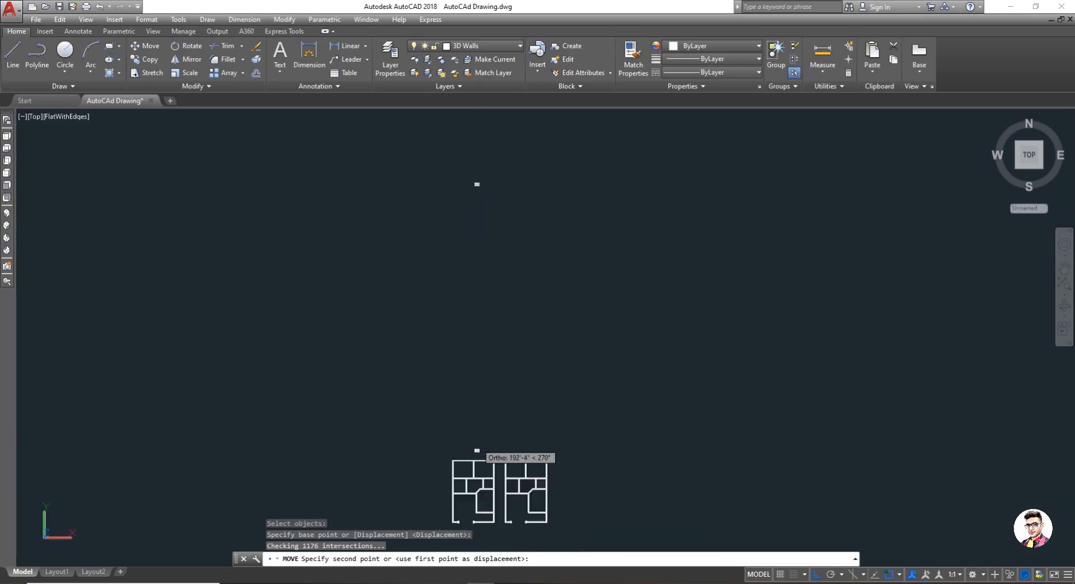
pyautogui.scroll(2, 478, 450)
pyautogui.scroll(-2, 481, 448)
pyautogui.scroll(4, 478, 476)
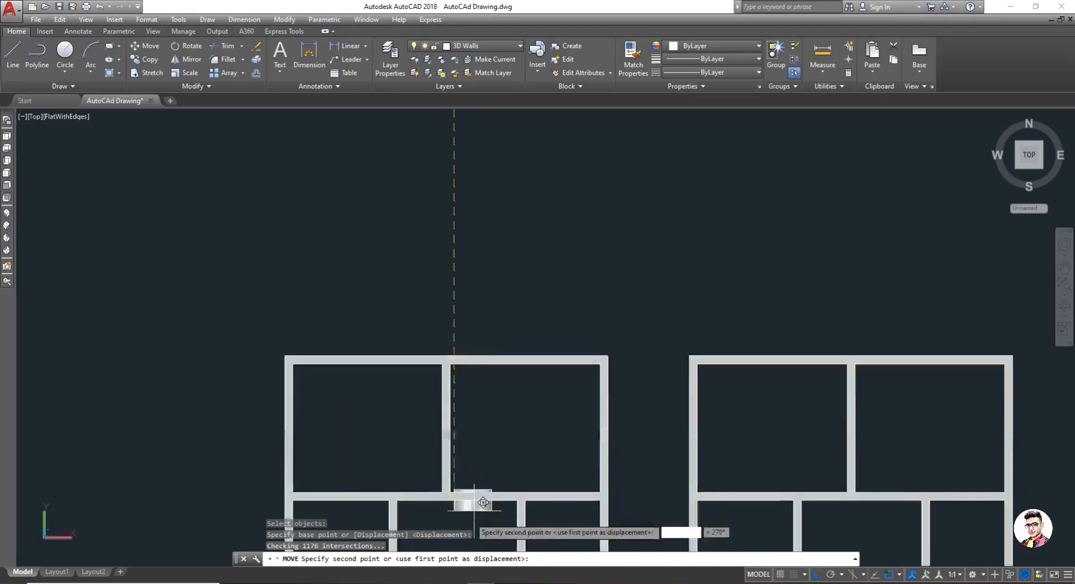
pyautogui.scroll(5, 483, 503)
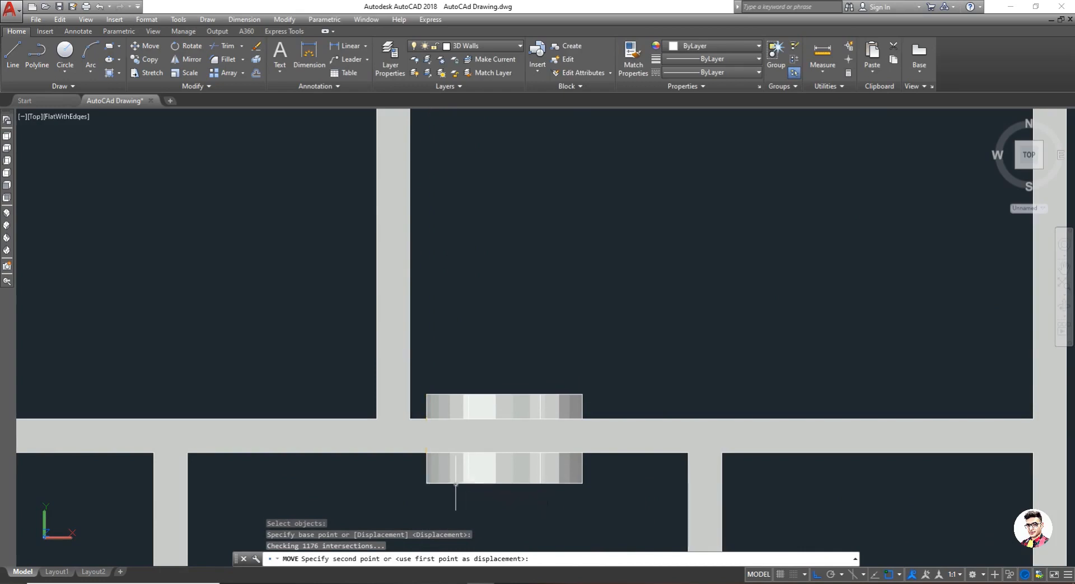
pyautogui.click(484, 451)
# Step: Copy the arched solid by its lower left corner onto the same horizontal wall, just left of the wall dividing the two upper rooms
pyautogui.scroll(-5, 483, 451)
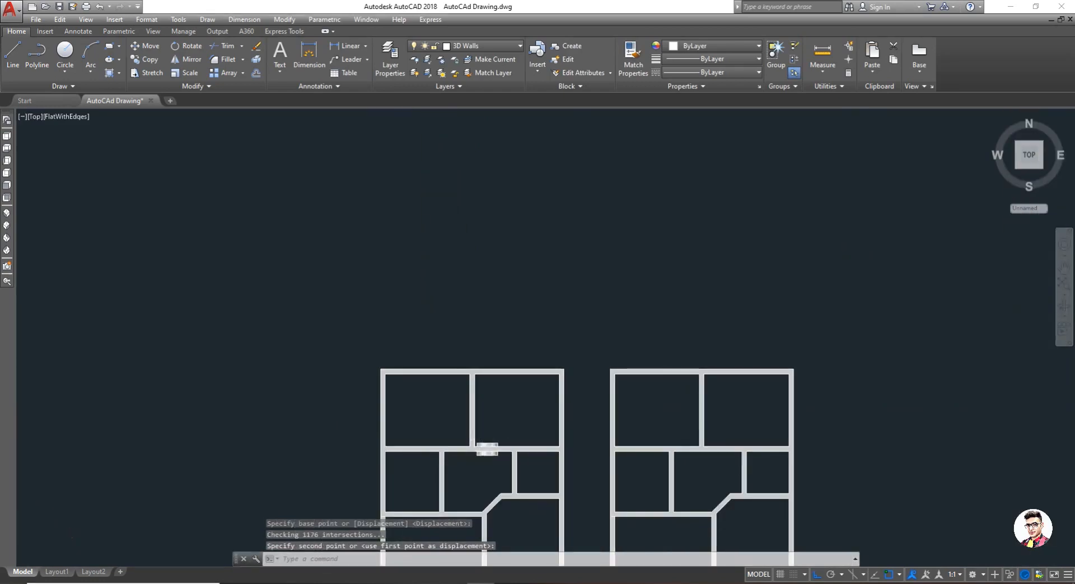
pyautogui.scroll(5, 454, 477)
pyautogui.press('Escape')
pyautogui.write('ct o')
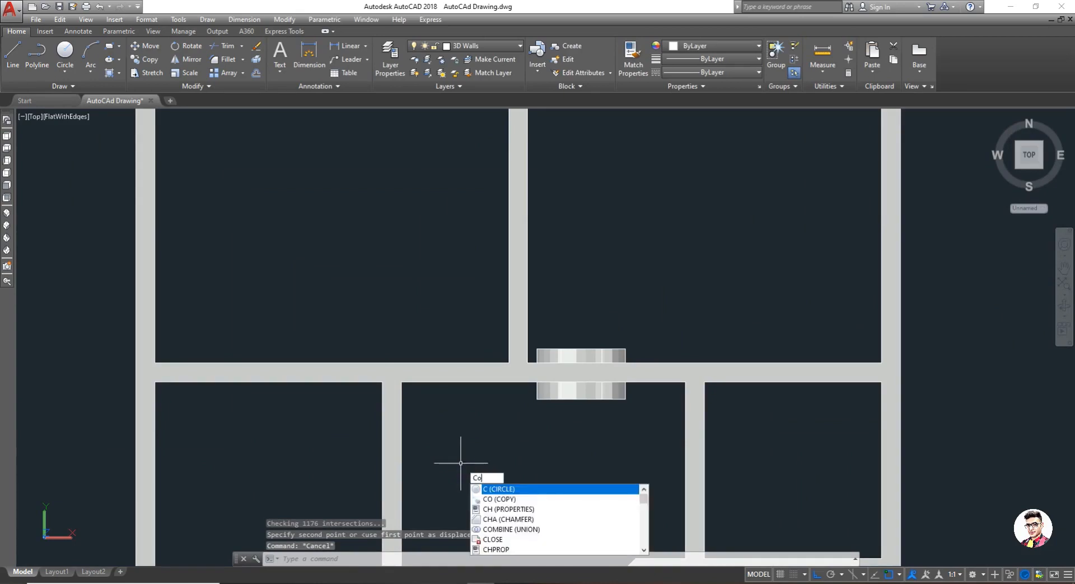
pyautogui.press('Return')
pyautogui.click(574, 399)
pyautogui.press('Return')
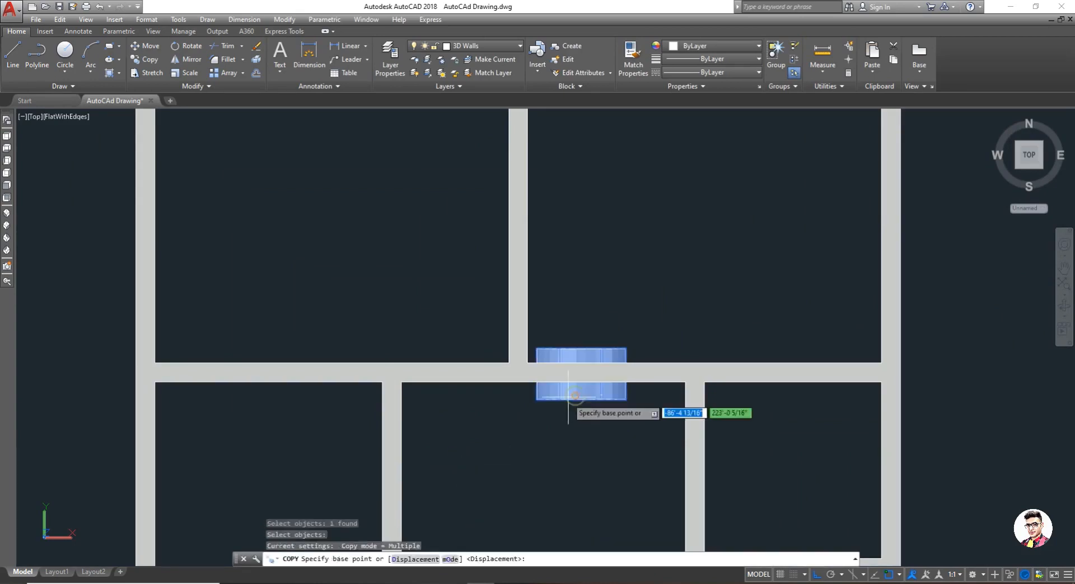
pyautogui.click(535, 400)
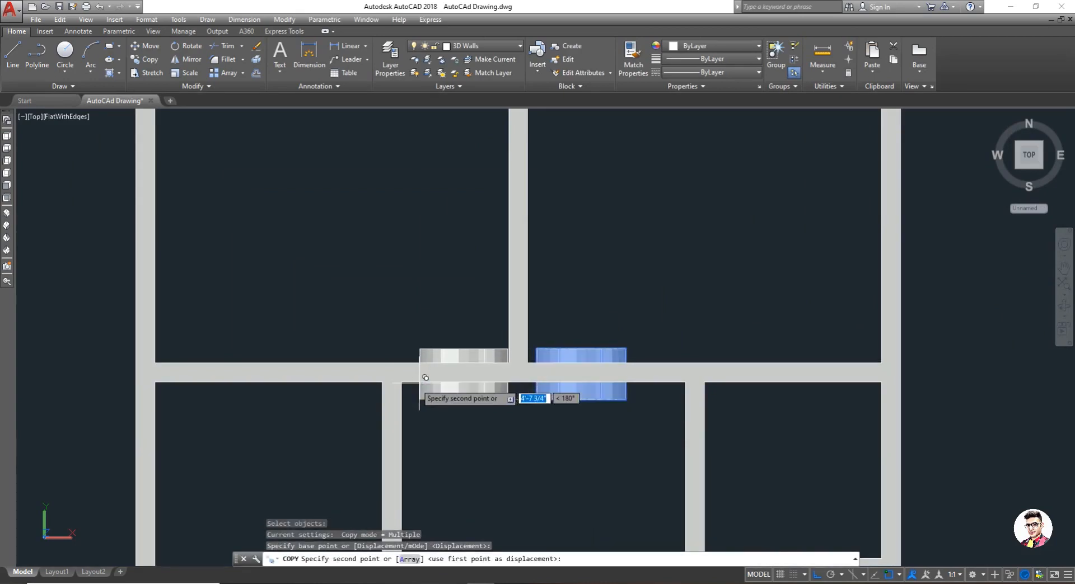
pyautogui.click(417, 378)
# Step: With Ortho off, place a second copy of the arched solid across the vertical wall between the middle row's left and central rooms
pyautogui.scroll(-6, 519, 422)
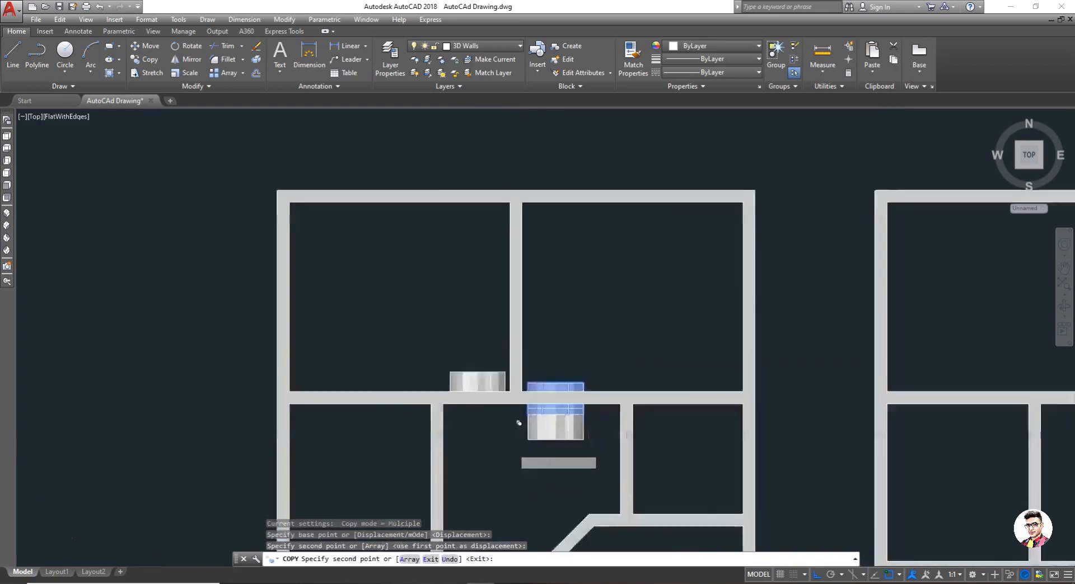
pyautogui.scroll(3, 512, 437)
pyautogui.scroll(3, 532, 477)
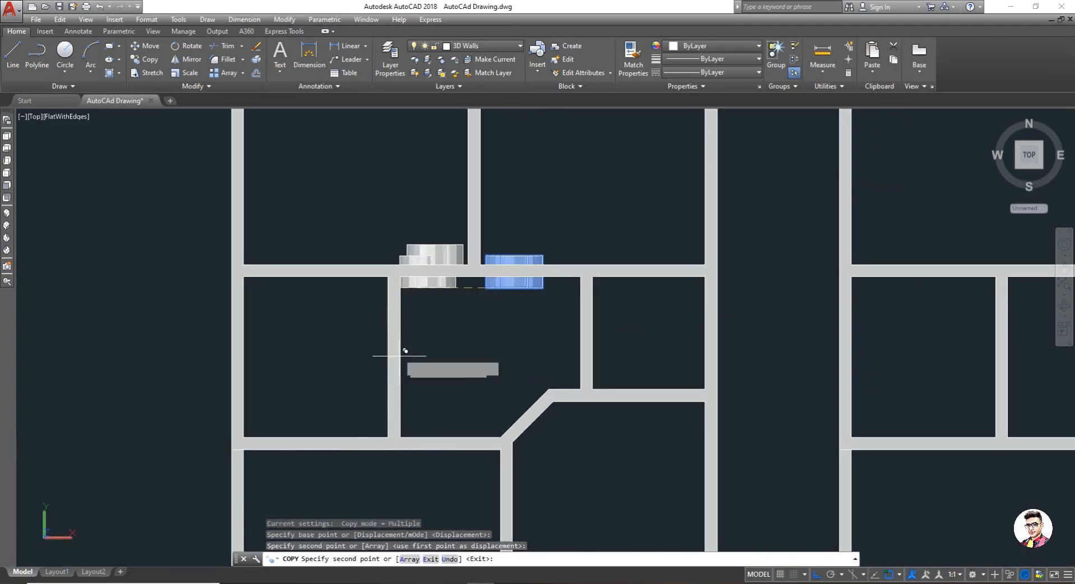
pyautogui.press('F8')
pyautogui.scroll(1, 374, 360)
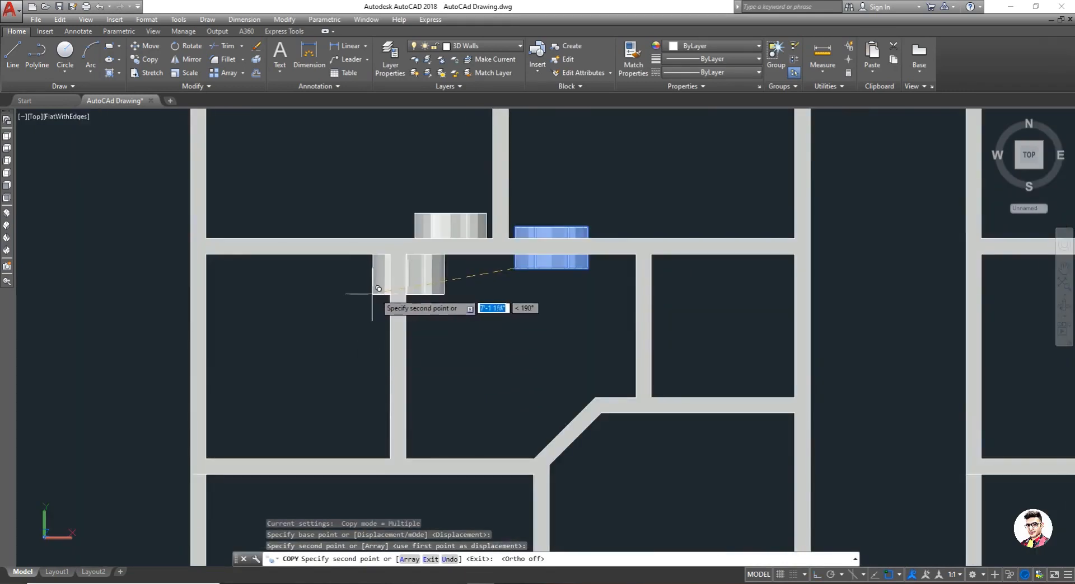
pyautogui.scroll(3, 380, 305)
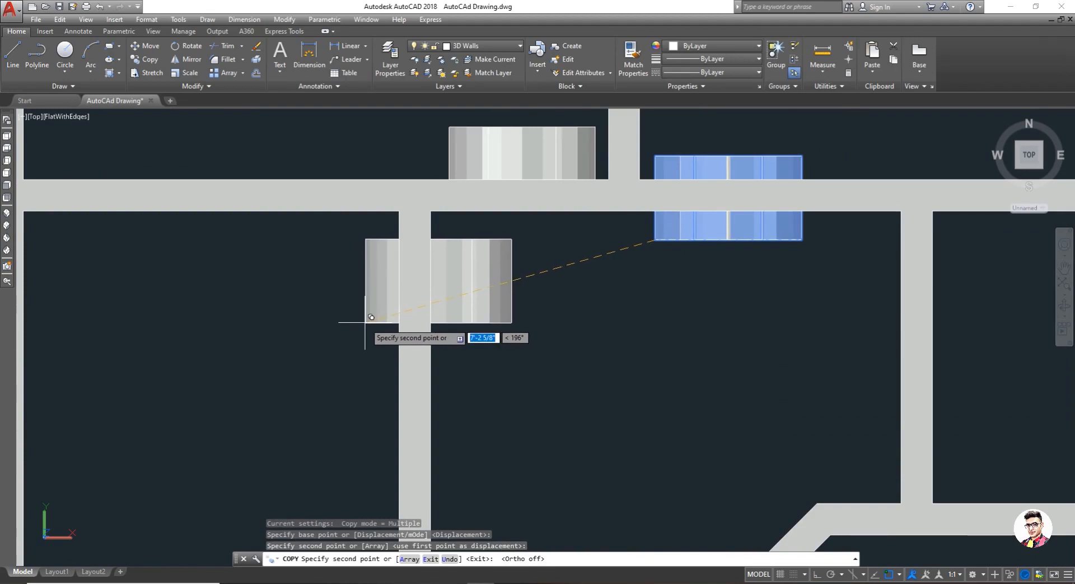
pyautogui.click(370, 317)
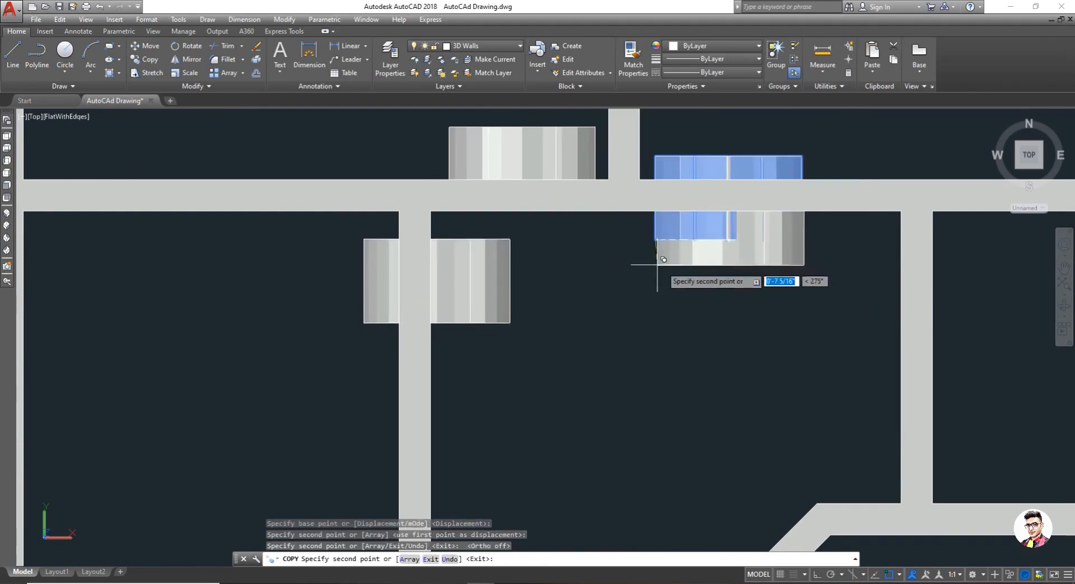
pyautogui.press('Escape')
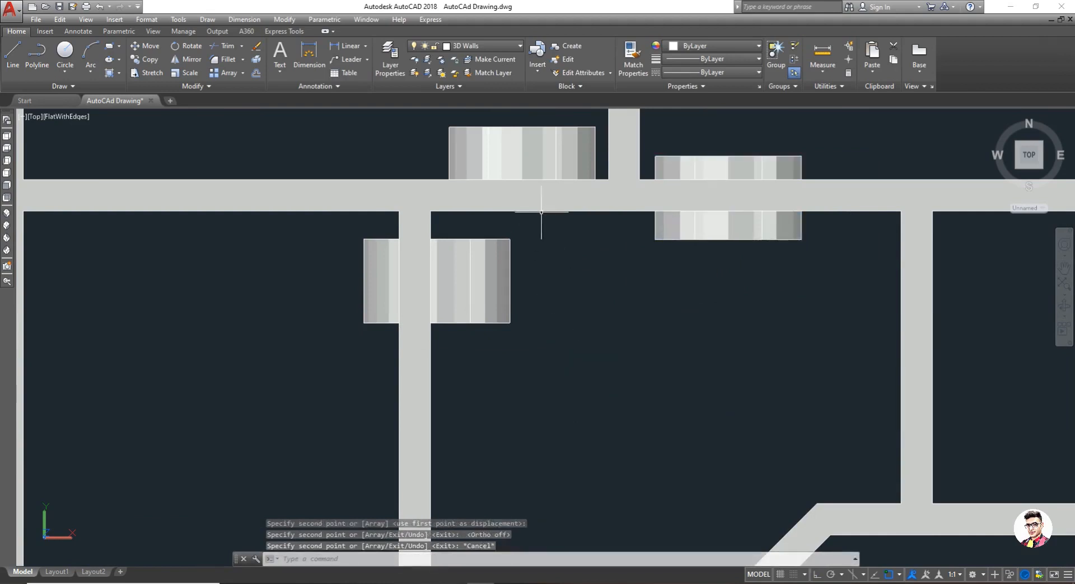
pyautogui.click(537, 184)
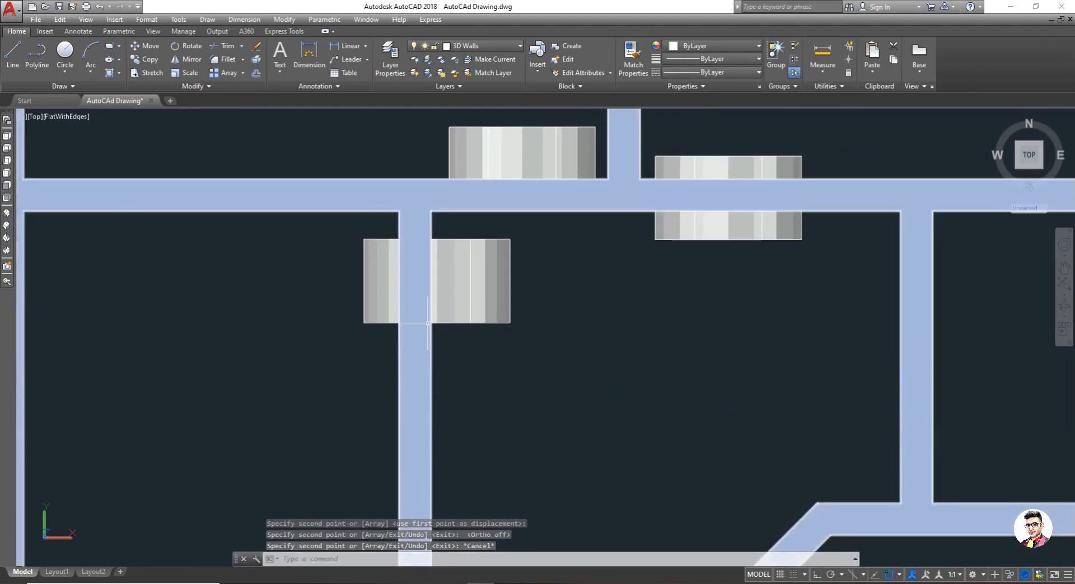
pyautogui.press('Escape')
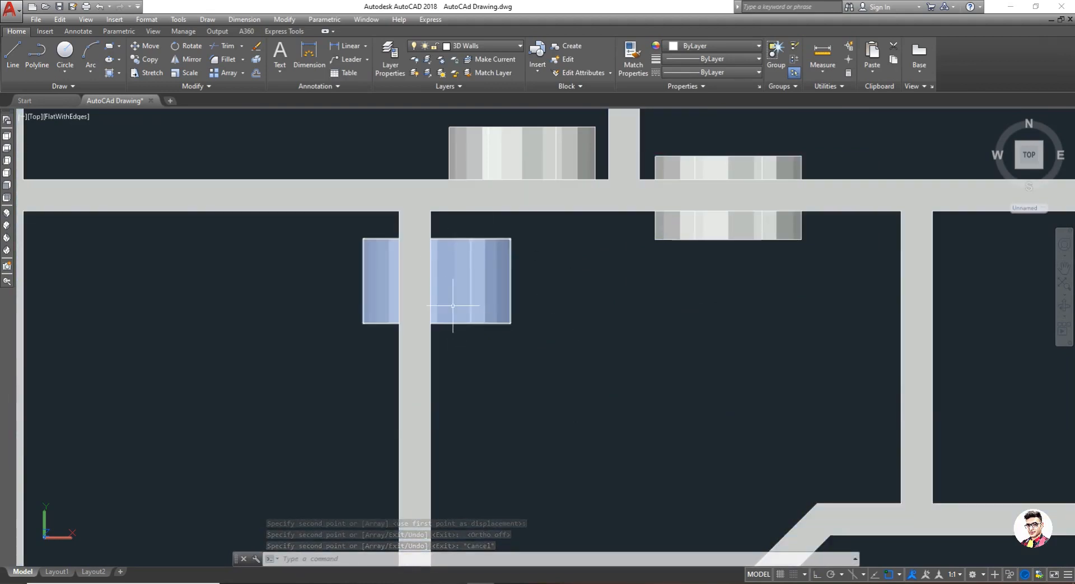
# Step: Move the arched solid left of the upper dividing wall straight down by its upper right corner so it projects on both sides of the horizontal wall
pyautogui.scroll(-2, 459, 318)
pyautogui.scroll(-2, 457, 326)
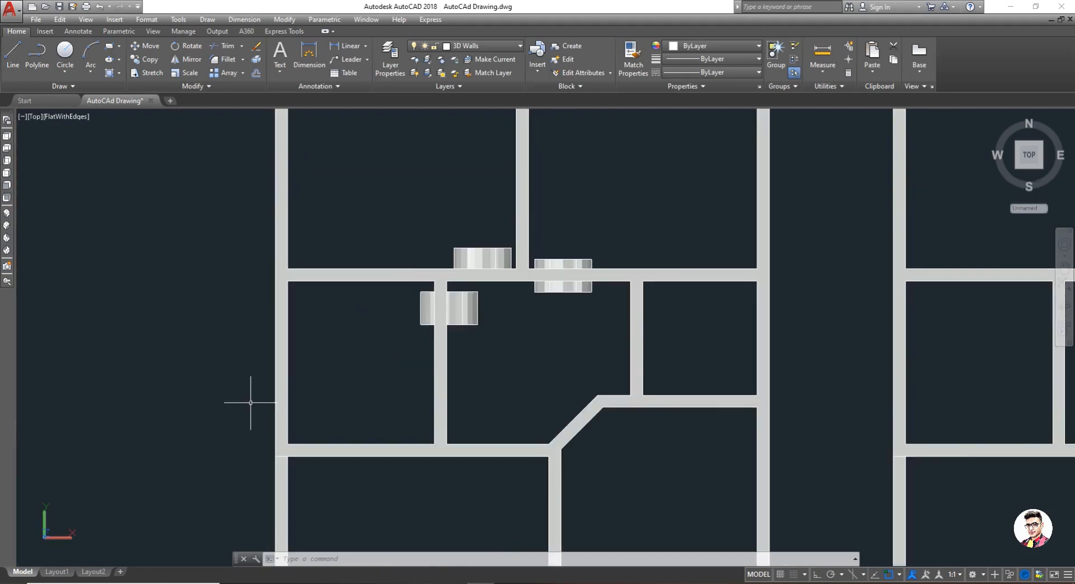
pyautogui.scroll(2, 526, 312)
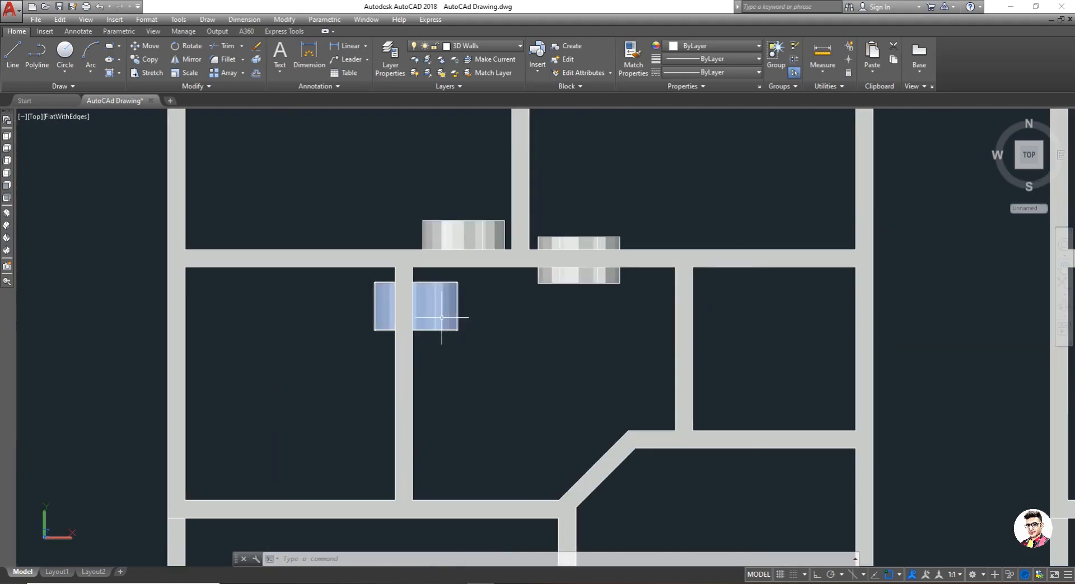
pyautogui.write('m')
pyautogui.press('Return')
pyautogui.scroll(3, 442, 313)
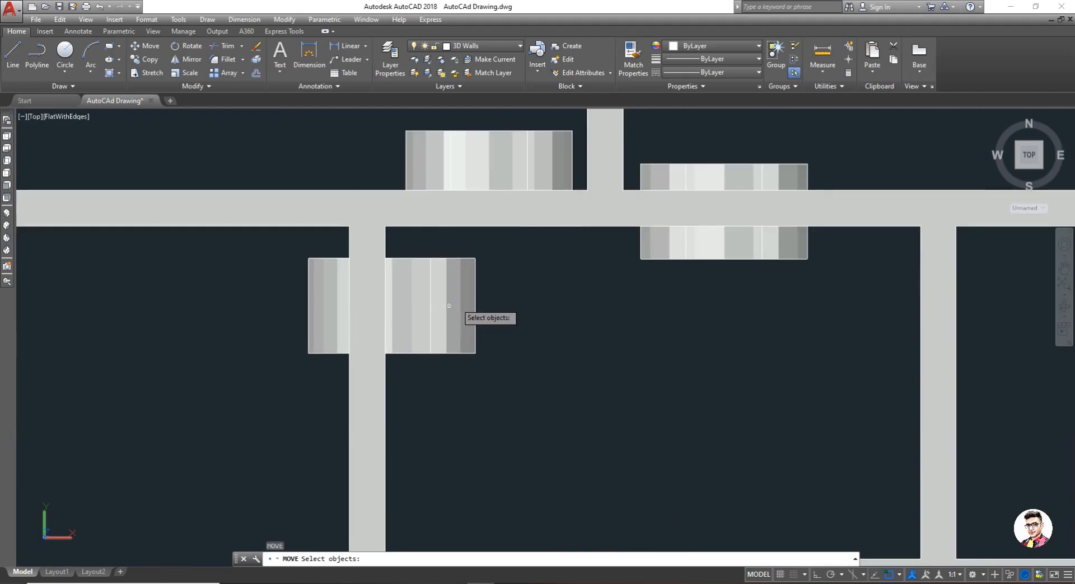
pyautogui.scroll(-4, 473, 314)
pyautogui.click(493, 221)
pyautogui.press('Return')
pyautogui.scroll(2, 494, 221)
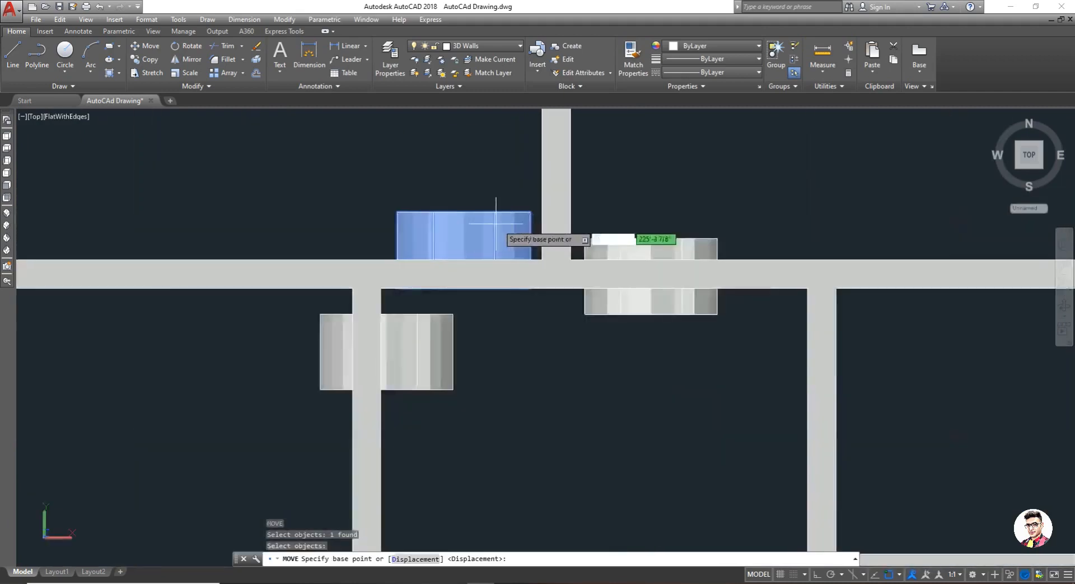
pyautogui.click(530, 212)
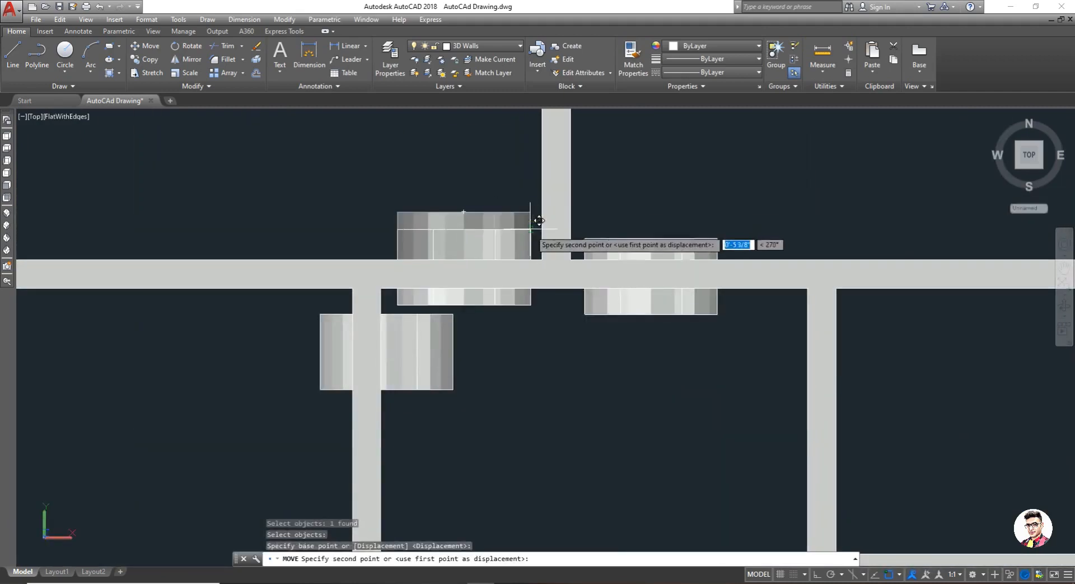
pyautogui.click(531, 230)
pyautogui.press('Escape')
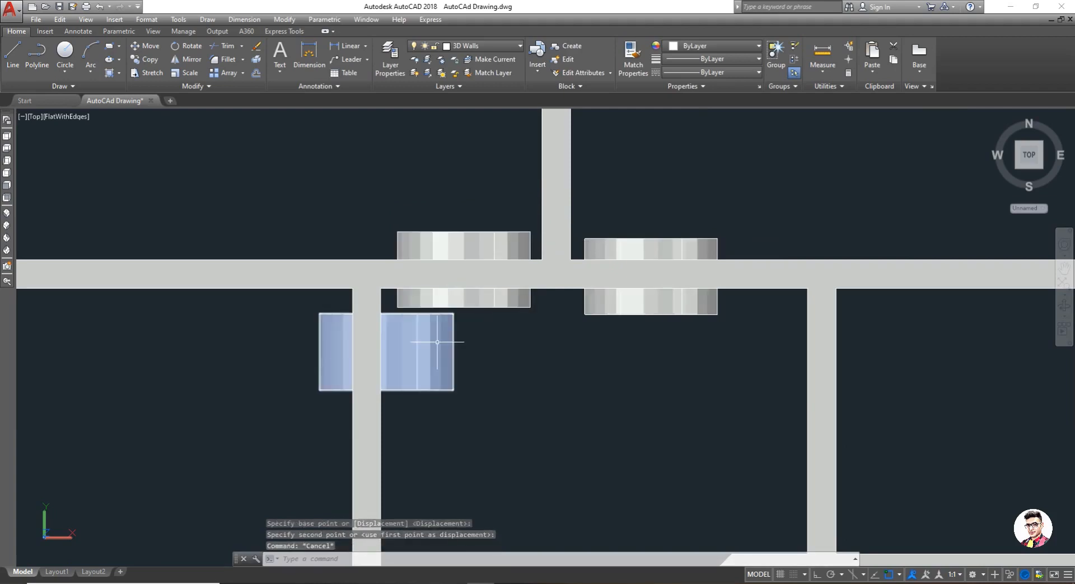
# Step: Rotate the arched solid on the middle row's left vertical wall 270° about its upper left corner with Ortho on
pyautogui.scroll(-3, 415, 361)
pyautogui.scroll(2, 408, 368)
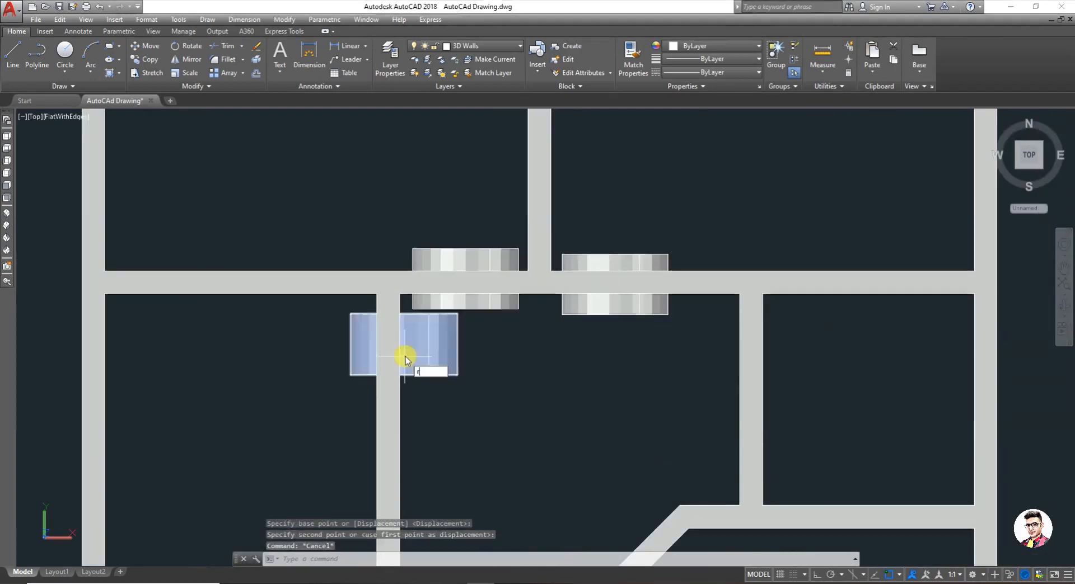
pyautogui.write('ro')
pyautogui.press('Return')
pyautogui.click(415, 349)
pyautogui.press('Return')
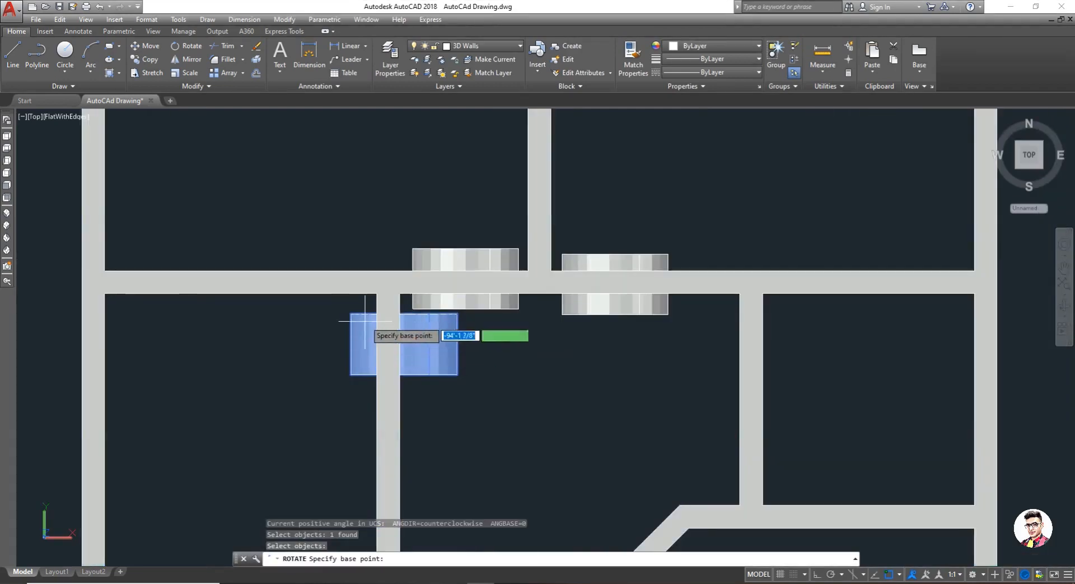
pyautogui.click(348, 314)
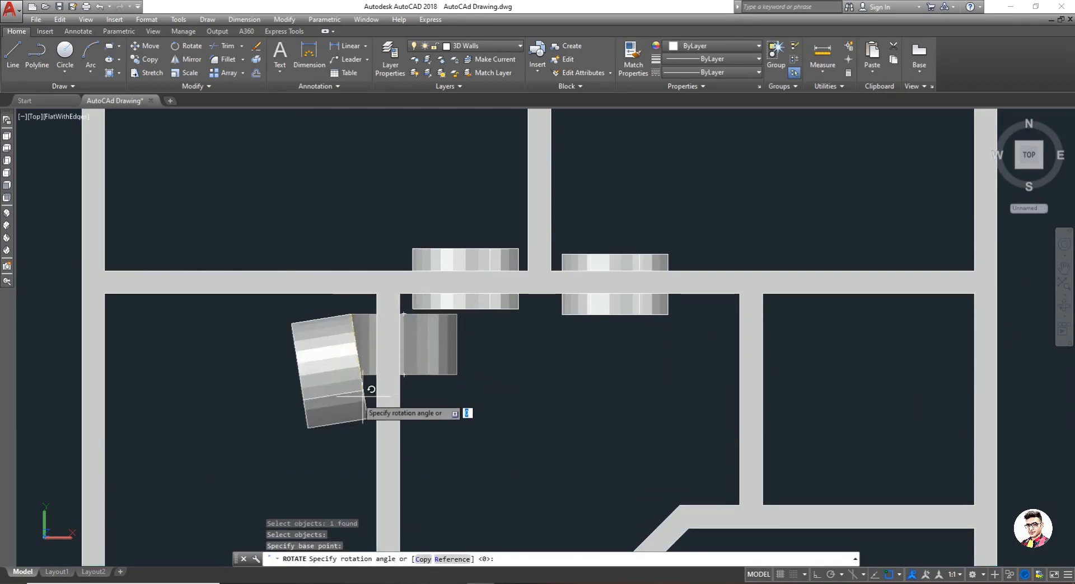
pyautogui.press('F8')
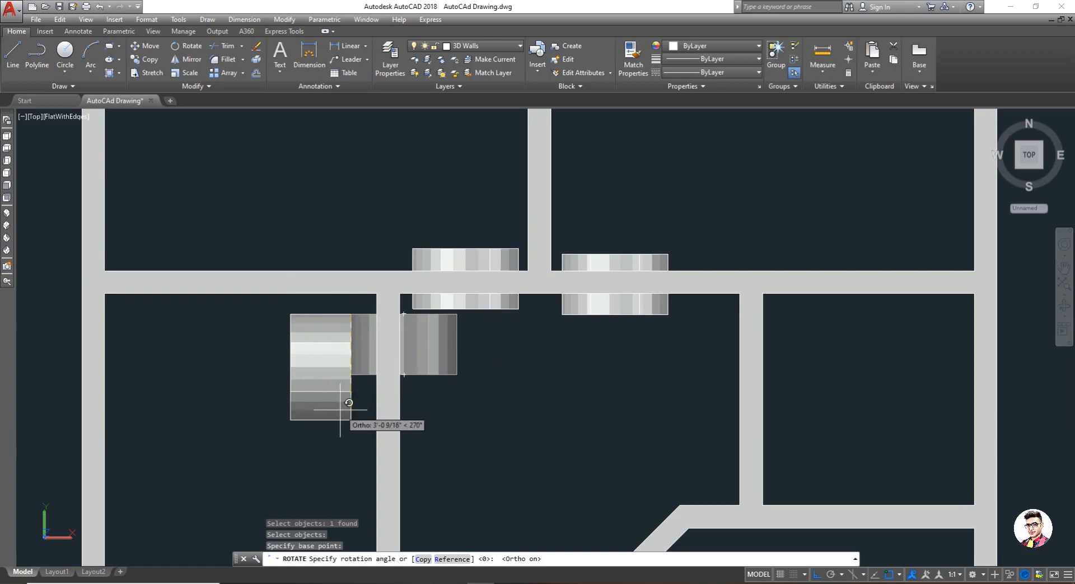
pyautogui.click(339, 413)
# Step: Move the rotated solid horizontally by its lower left corner so it crosses the vertical wall between the left and central rooms
pyautogui.write('m')
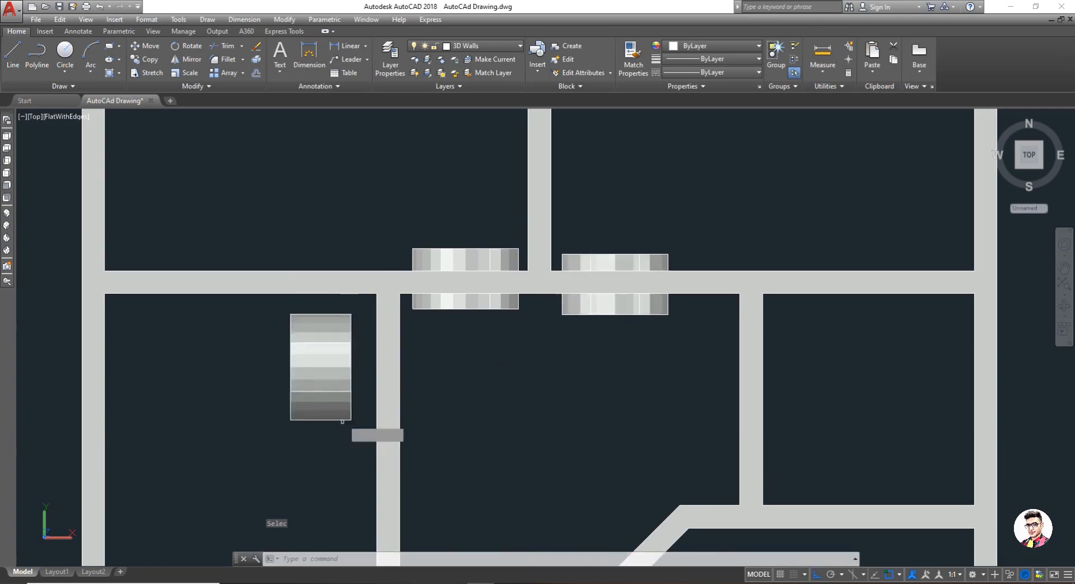
pyautogui.press('Return')
pyautogui.click(316, 384)
pyautogui.press('Return')
pyautogui.click(290, 421)
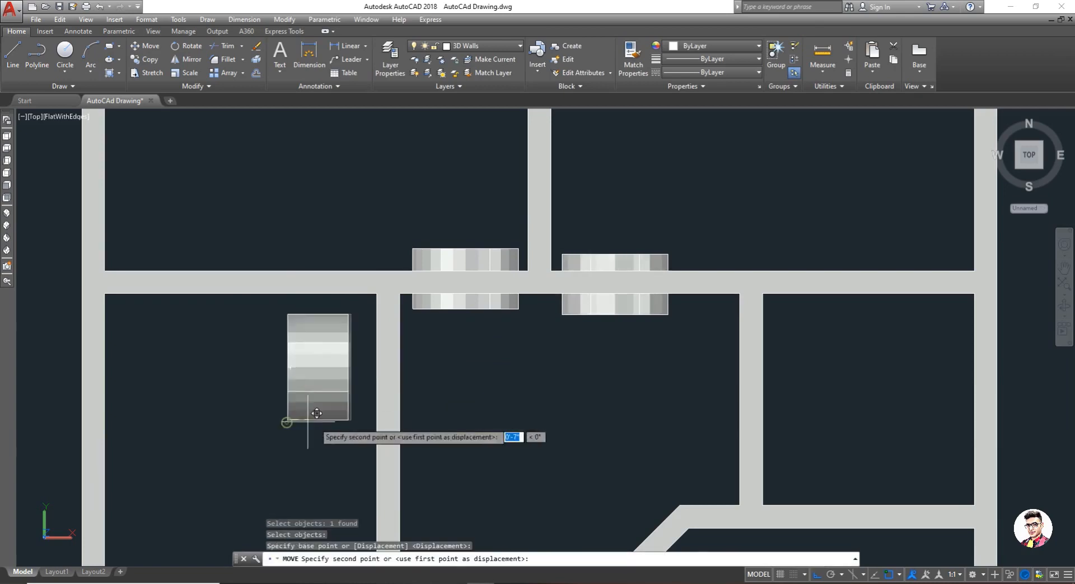
pyautogui.click(358, 420)
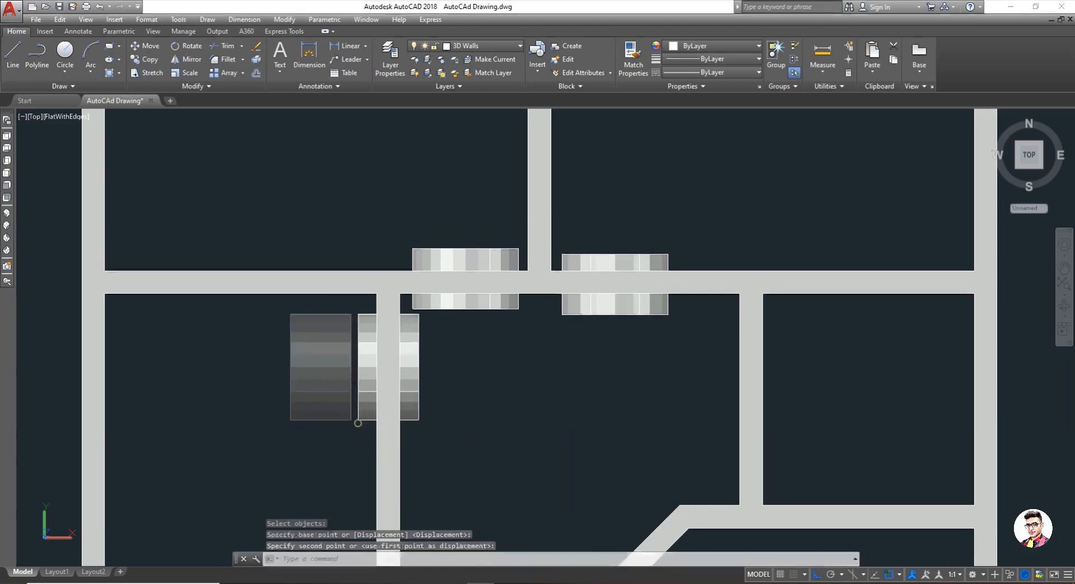
pyautogui.press('Escape')
pyautogui.scroll(-3, 511, 367)
pyautogui.scroll(2, 508, 361)
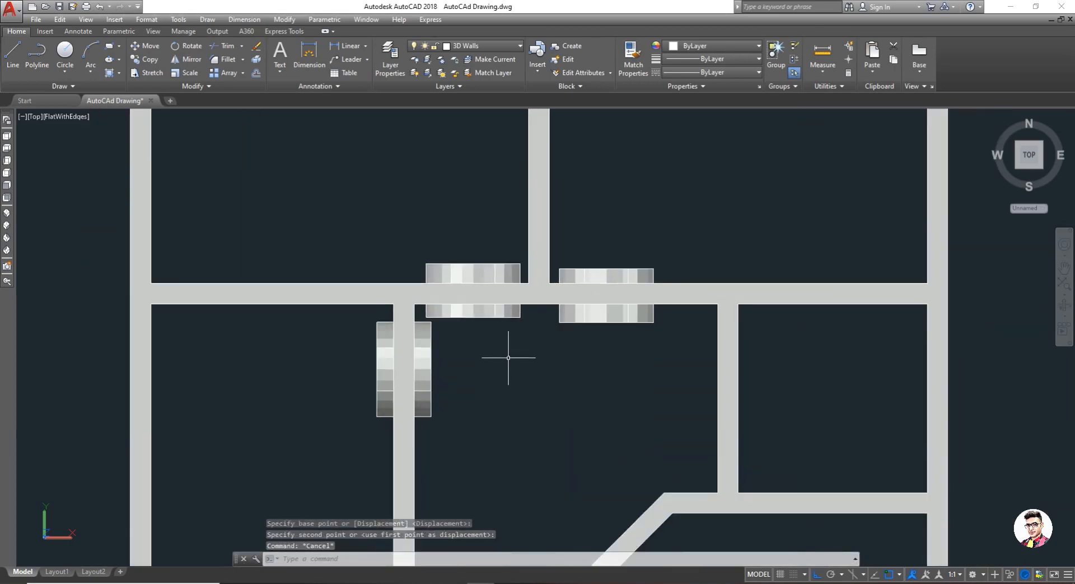
pyautogui.write('co')
pyautogui.press('Return')
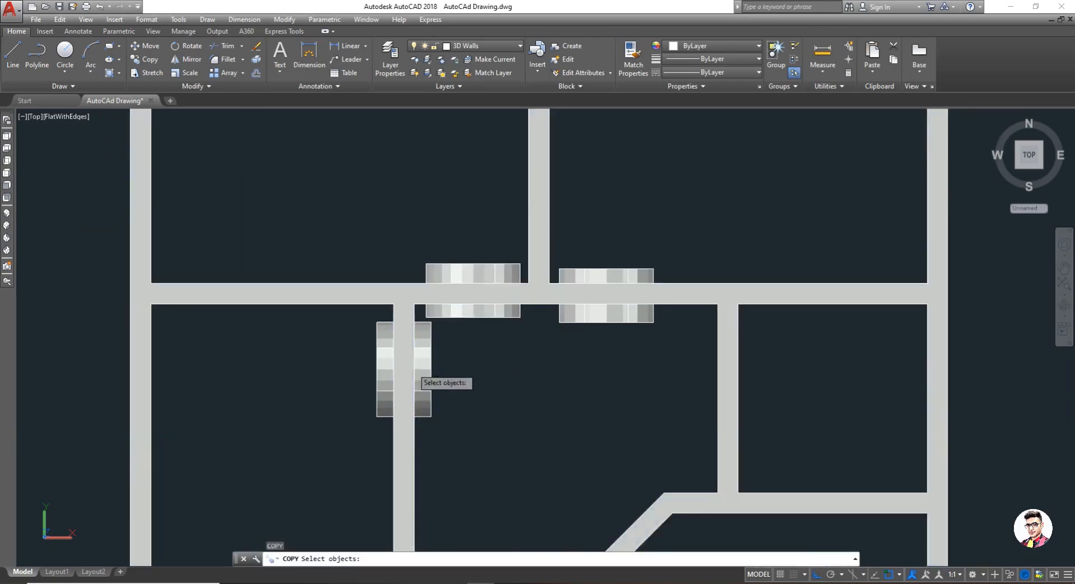
pyautogui.click(408, 370)
pyautogui.press('Escape')
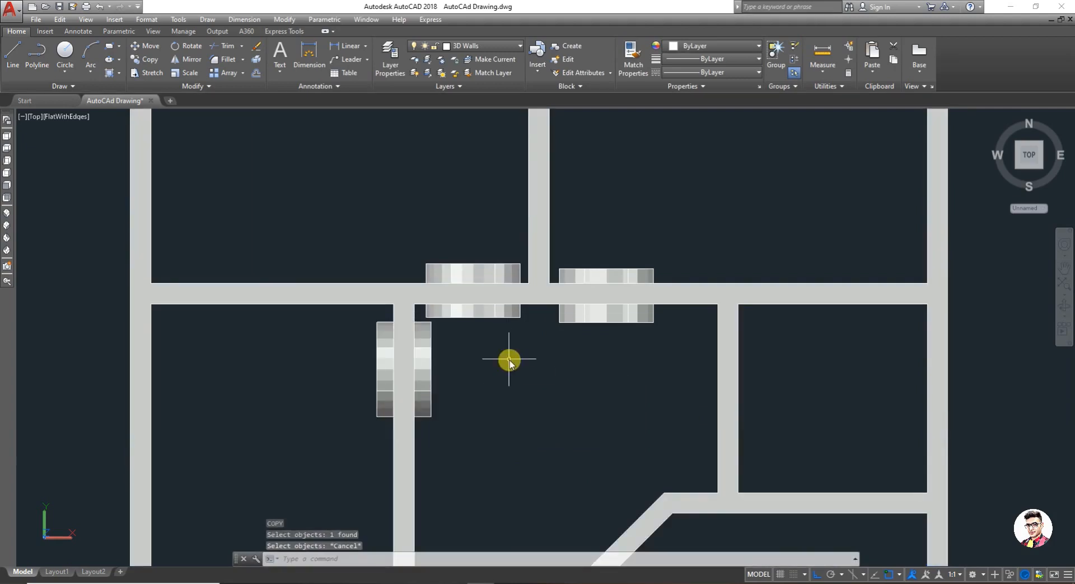
# Step: Copy the rotated solid by its lower right corner straight across onto the vertical wall between the central and right rooms
pyautogui.write('co')
pyautogui.press('Return')
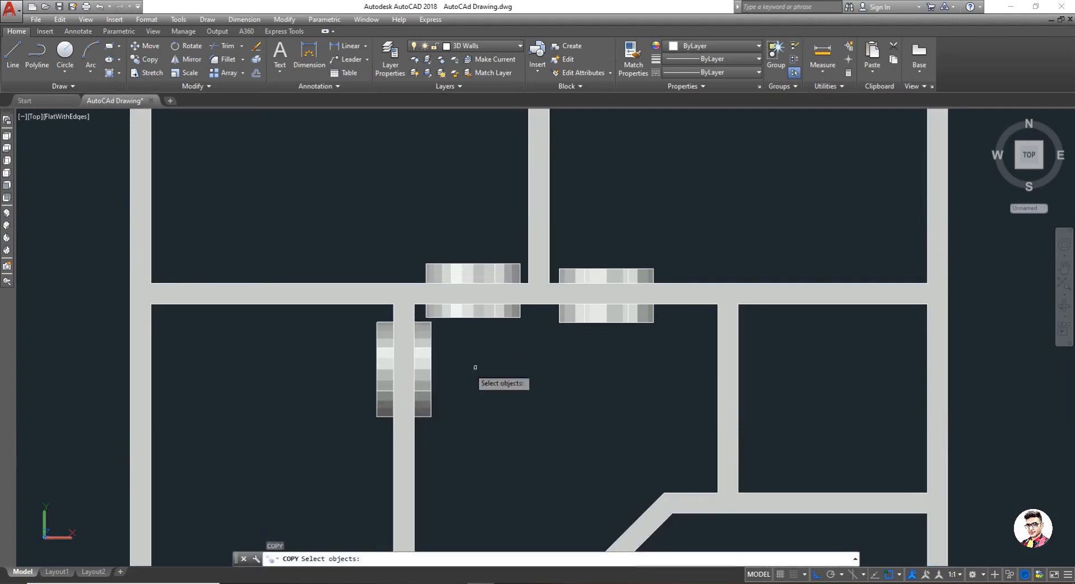
pyautogui.click(429, 376)
pyautogui.press('Return')
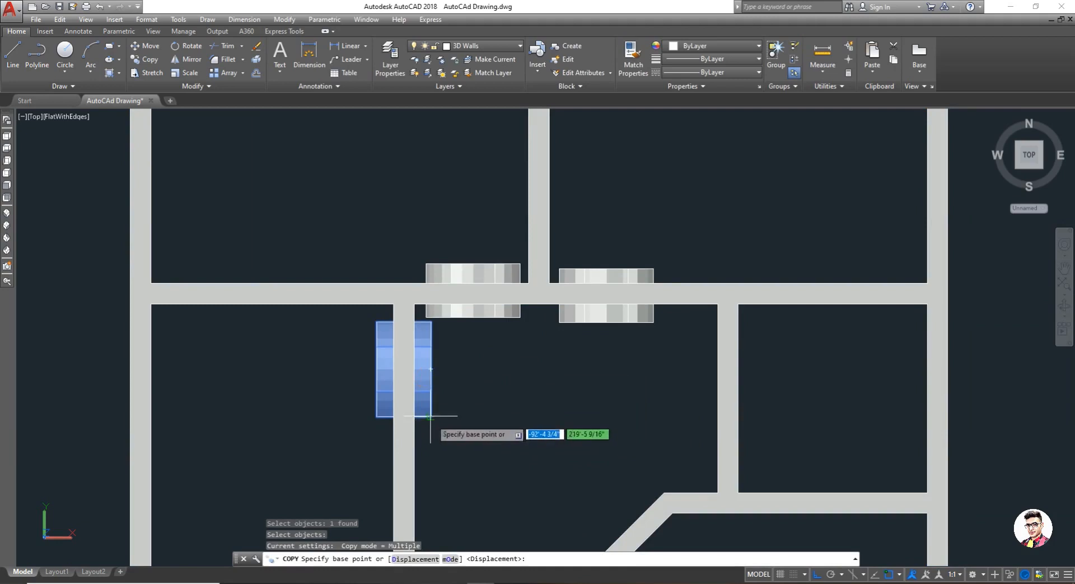
pyautogui.click(430, 417)
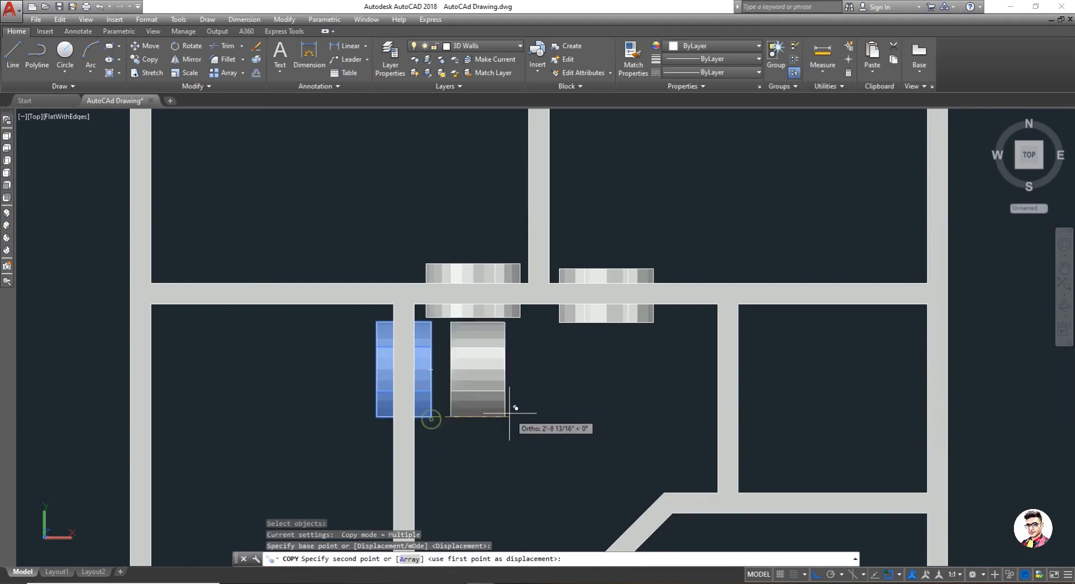
pyautogui.click(755, 403)
# Step: With Ortho off, place another copy across the lower right room's left wall, just above that room's bottom corner
pyautogui.scroll(-8, 753, 406)
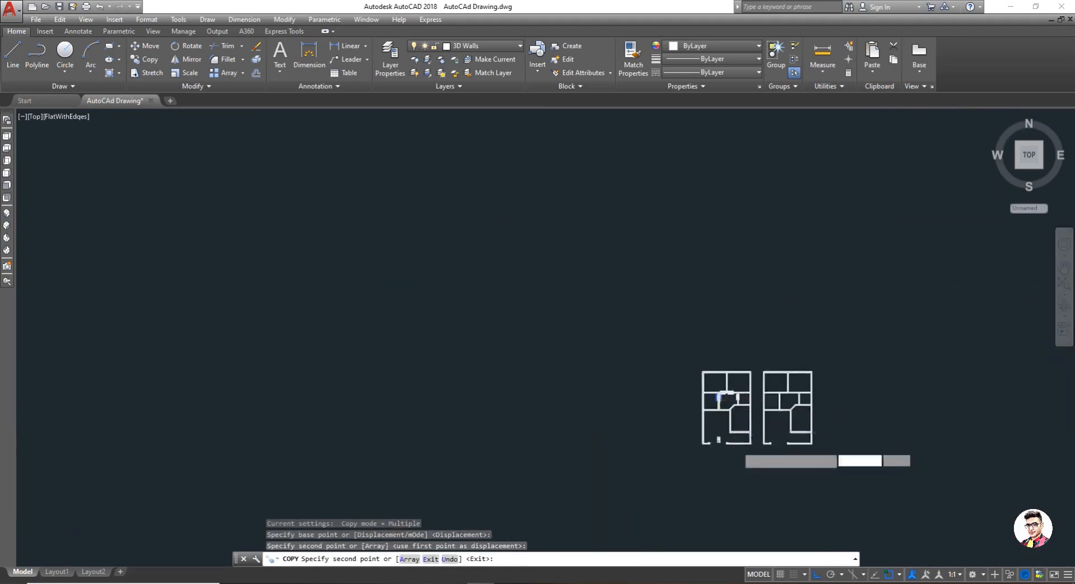
pyautogui.scroll(8, 718, 398)
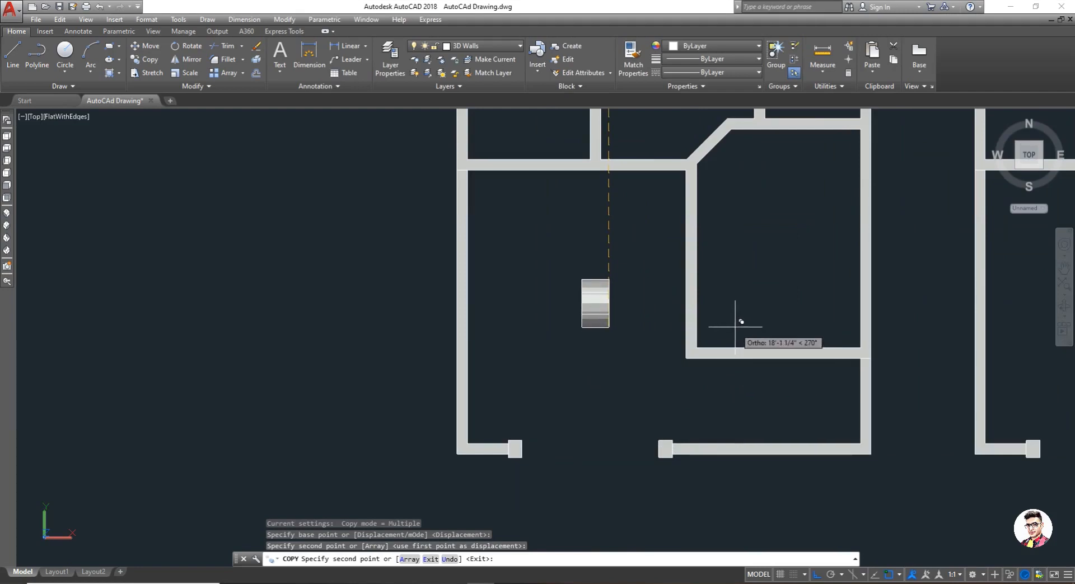
pyautogui.press('F8')
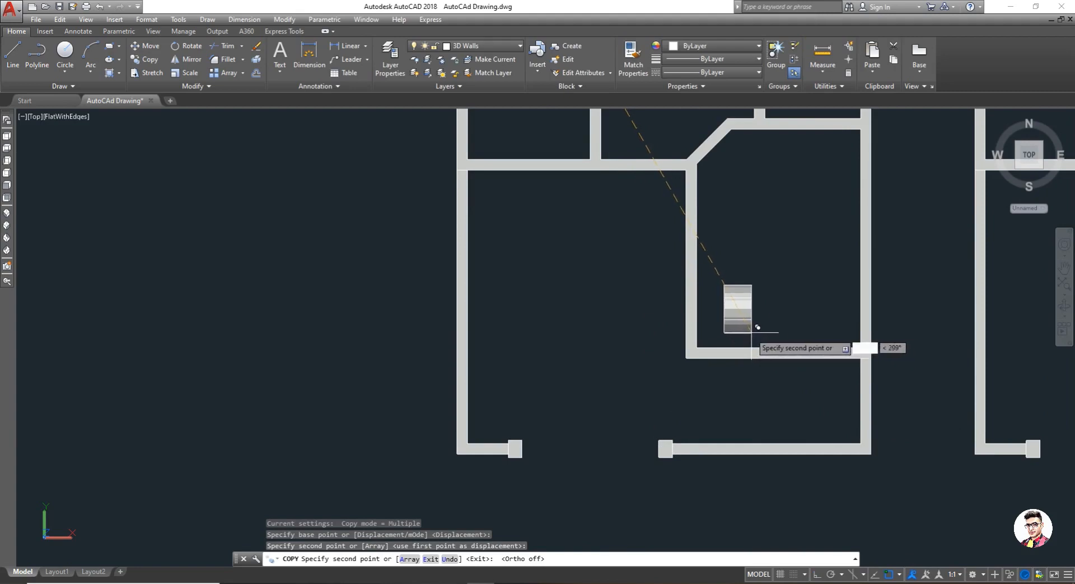
pyautogui.scroll(3, 754, 330)
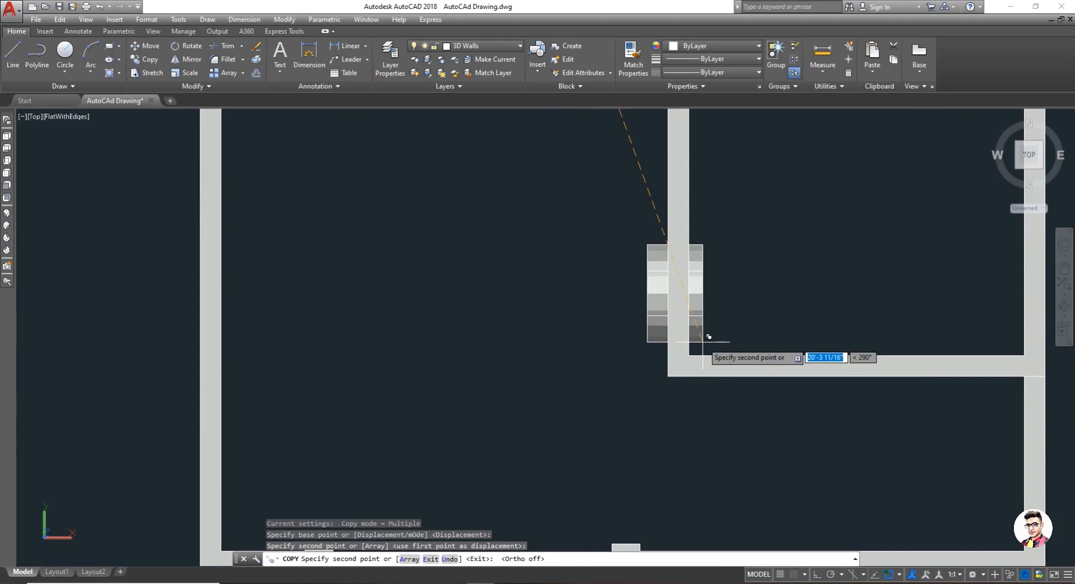
pyautogui.scroll(-2, 708, 336)
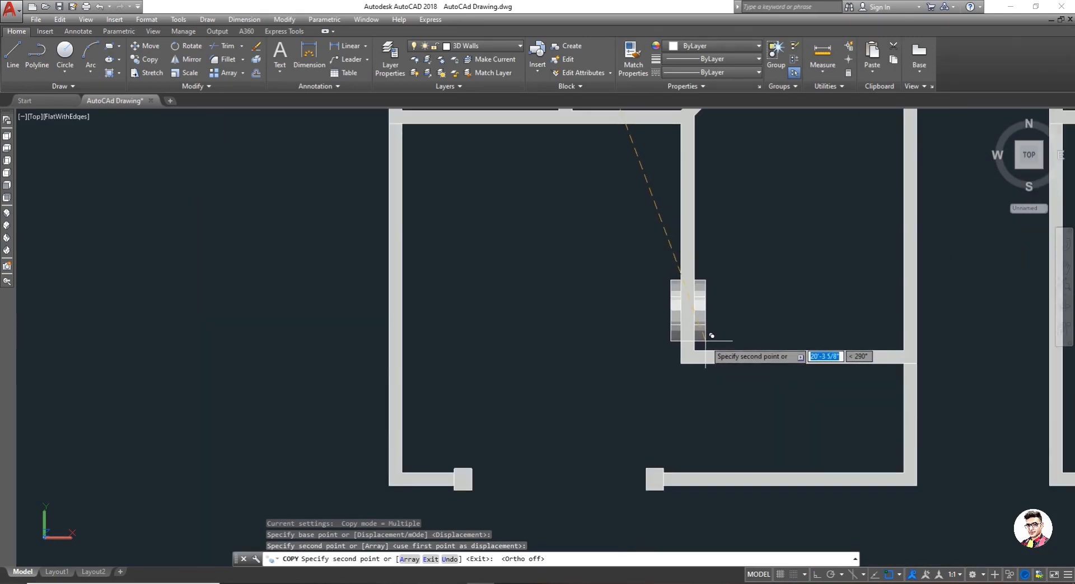
# Step: Place one more copy of the solid in the central room beside the diagonal wall and end the copying
pyautogui.scroll(-5, 706, 343)
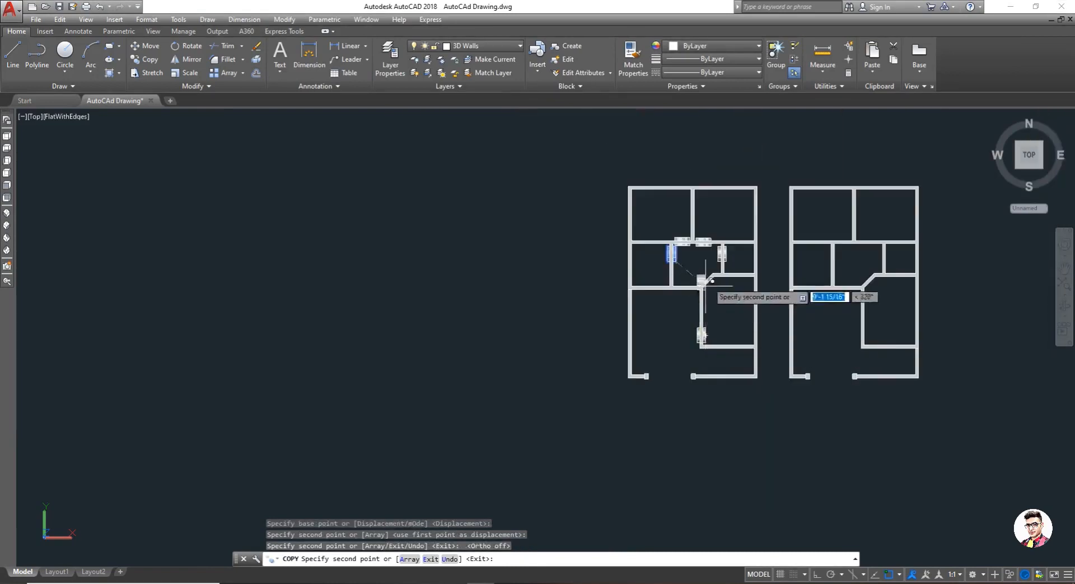
pyautogui.scroll(5, 710, 279)
pyautogui.scroll(3, 714, 272)
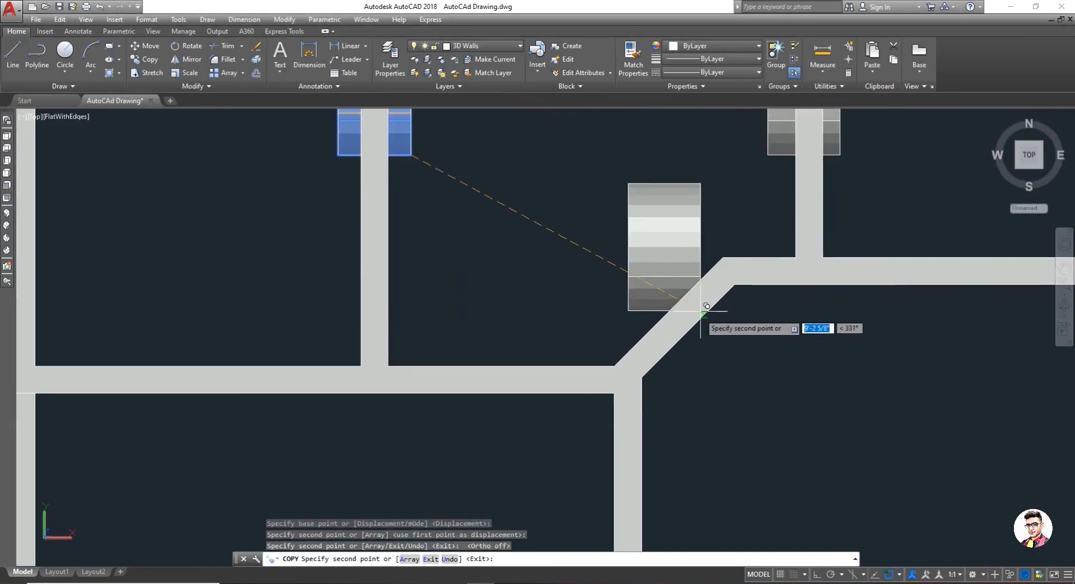
pyautogui.click(647, 305)
pyautogui.press('Escape')
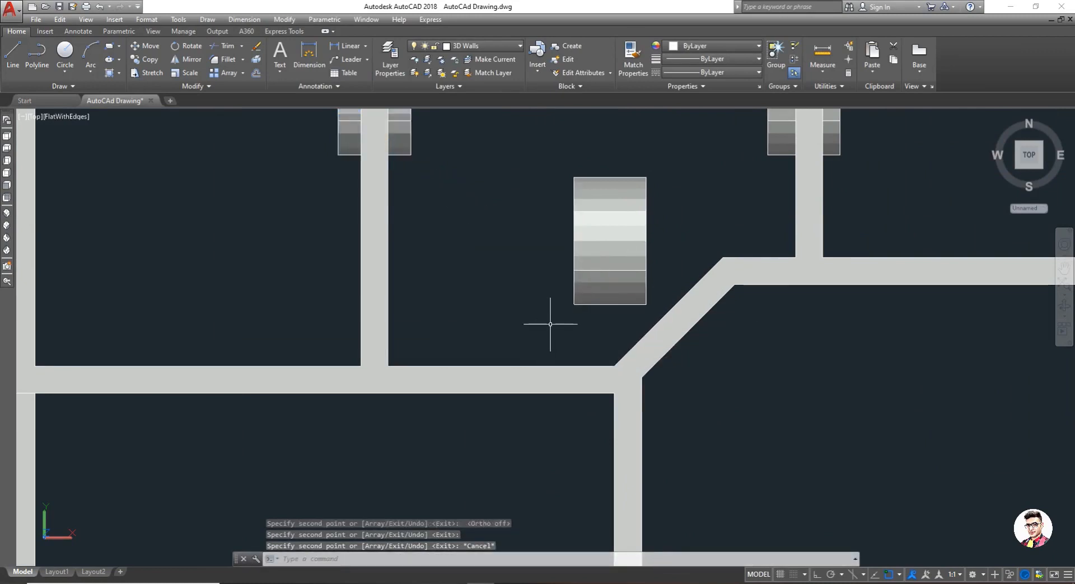
# Step: Rotate the copy beside the diagonal wall 45° about its lower left corner
pyautogui.press('Return')
pyautogui.click(587, 280)
pyautogui.press('Return')
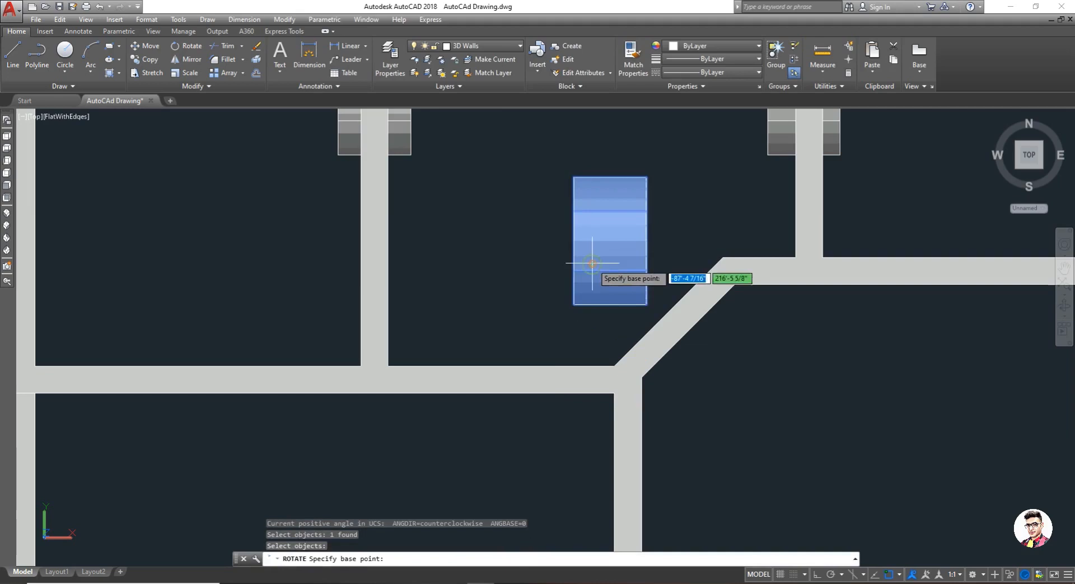
pyautogui.click(574, 304)
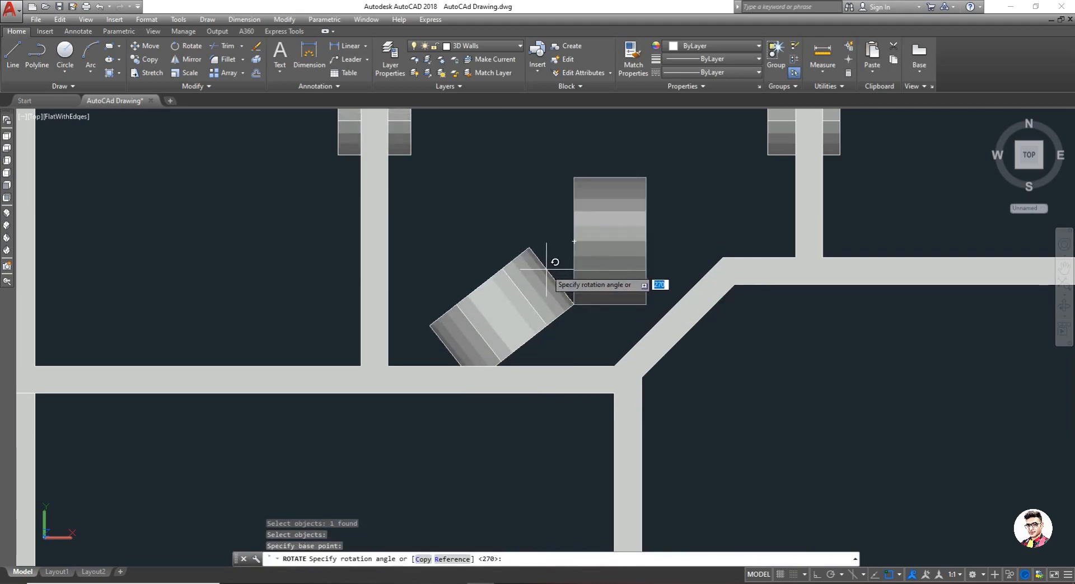
pyautogui.write('45')
pyautogui.press('Return')
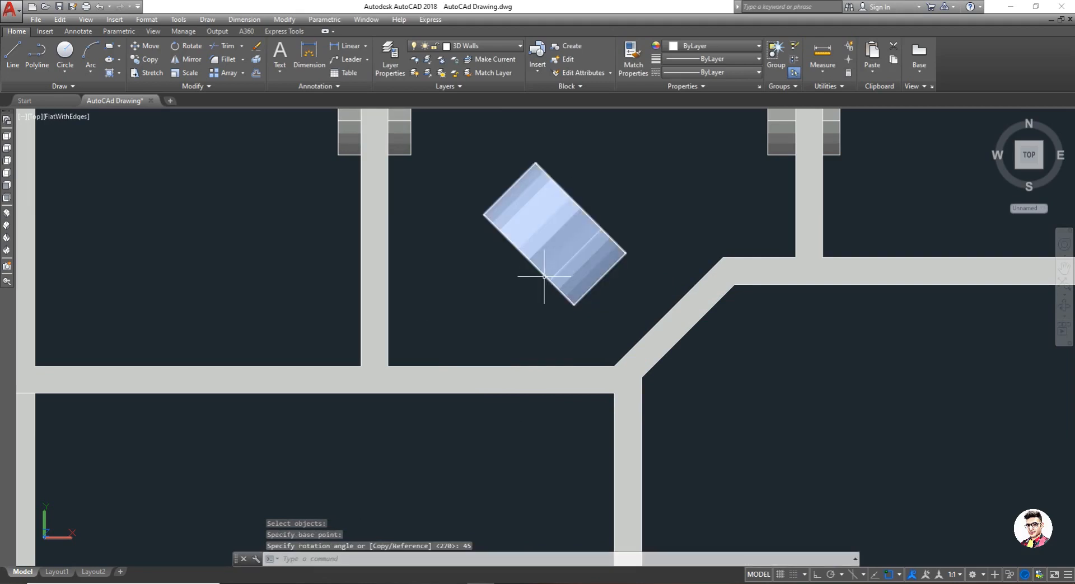
pyautogui.press('Escape')
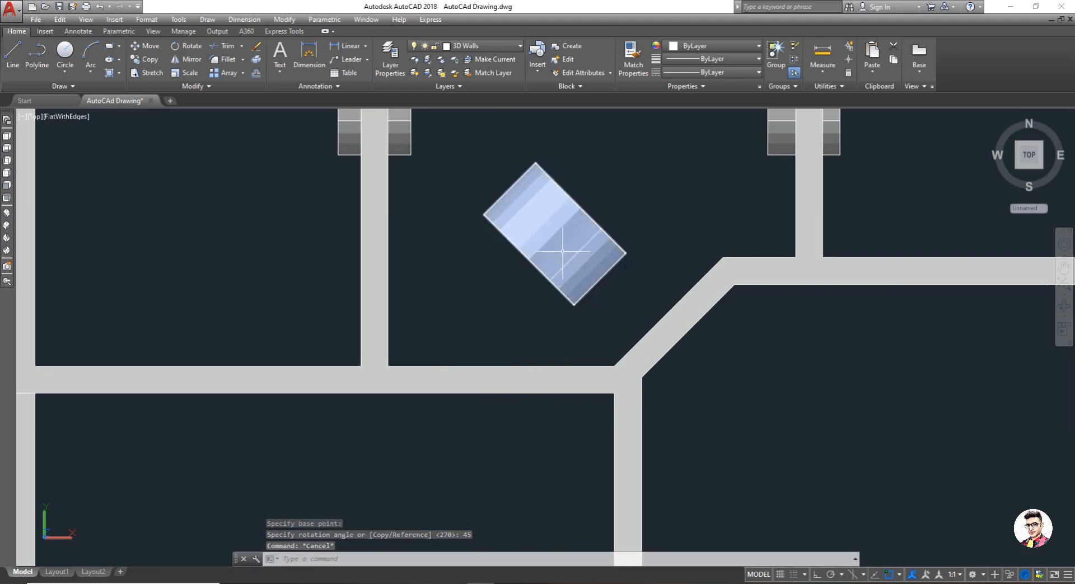
# Step: Rotate the same tilted solid clockwise freehand about its lowest corner so it leans toward the diagonal wall's direction
pyautogui.write('R')
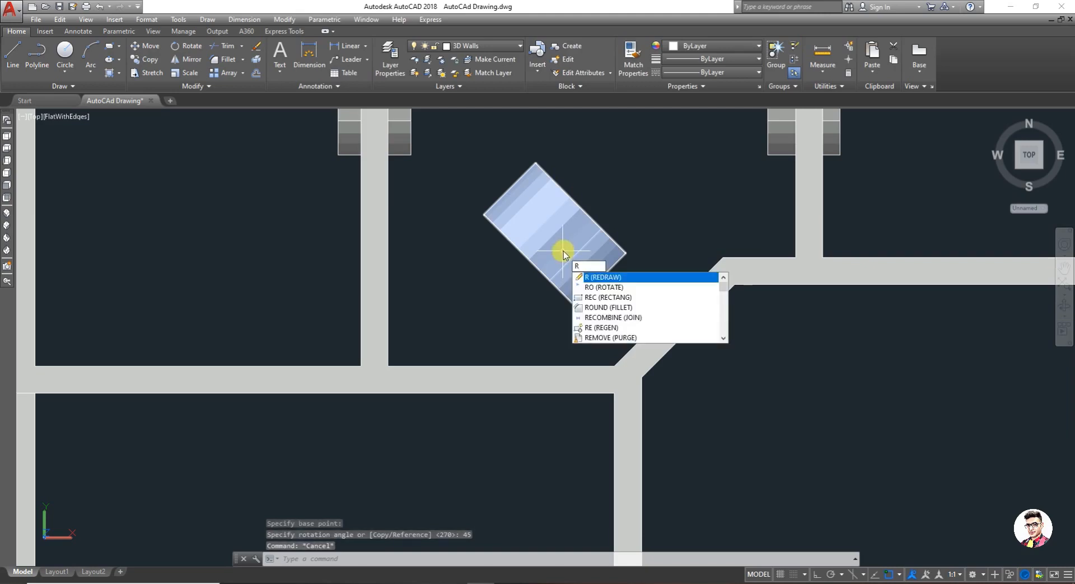
pyautogui.write('O')
pyautogui.press('Return')
pyautogui.click(563, 253)
pyautogui.press('Return')
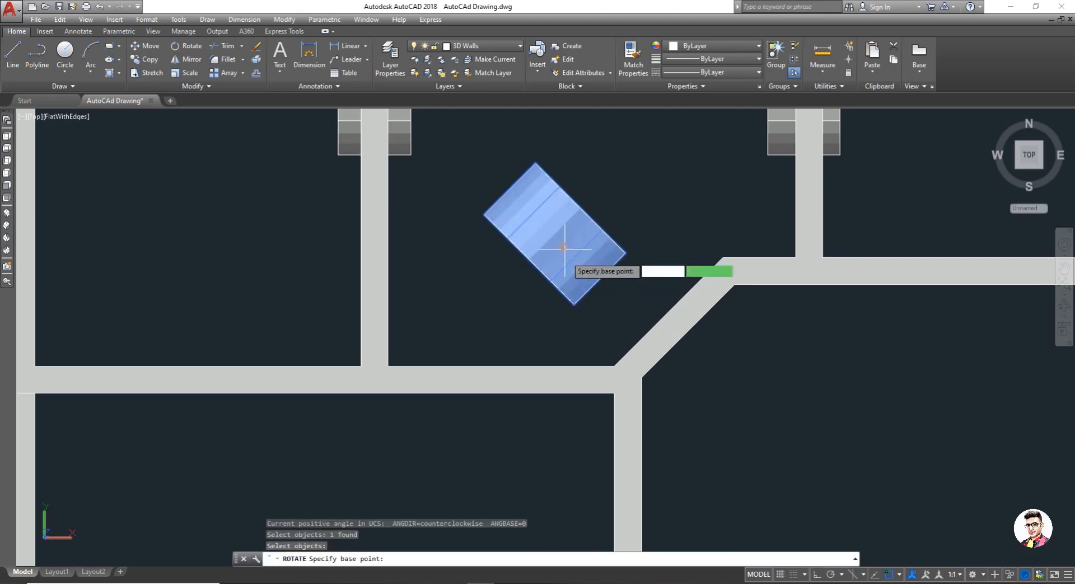
pyautogui.click(574, 306)
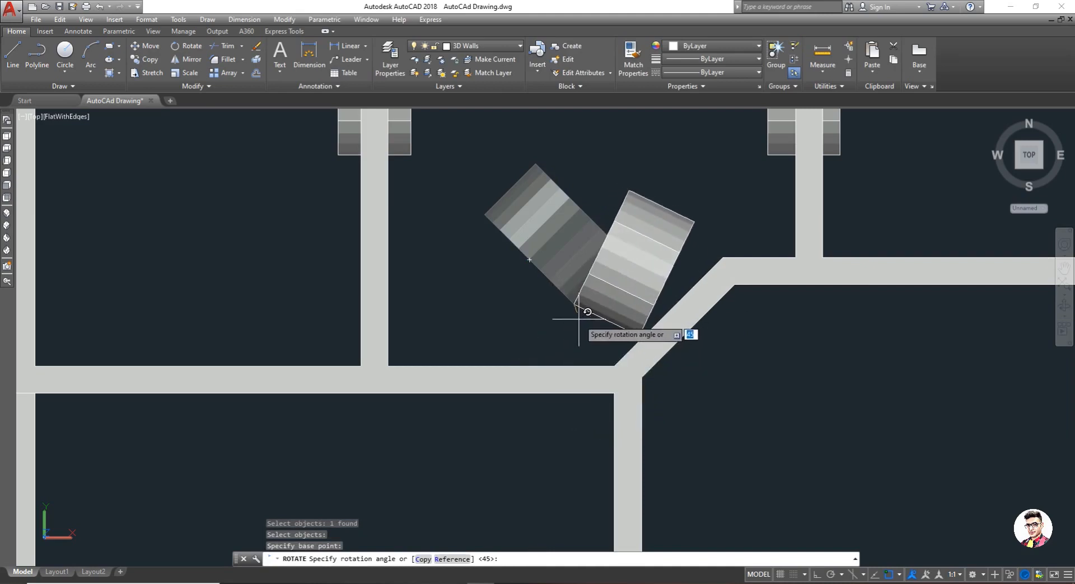
pyautogui.press('Return')
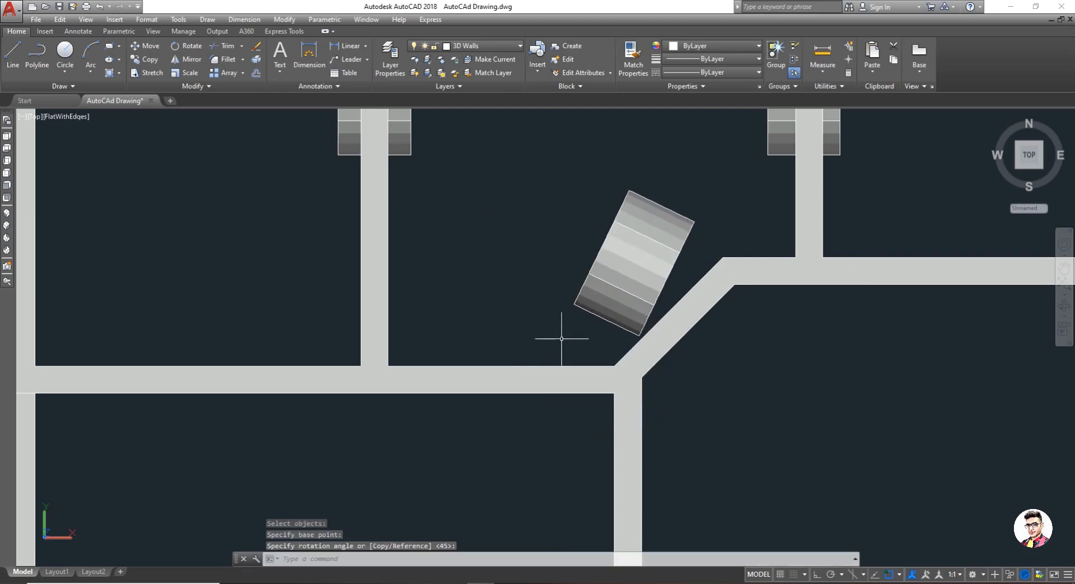
# Step: Rotate the tilted solid beside the diagonal wall by 45° about its leftmost corner
pyautogui.press('space')
pyautogui.click(604, 298)
pyautogui.press('space')
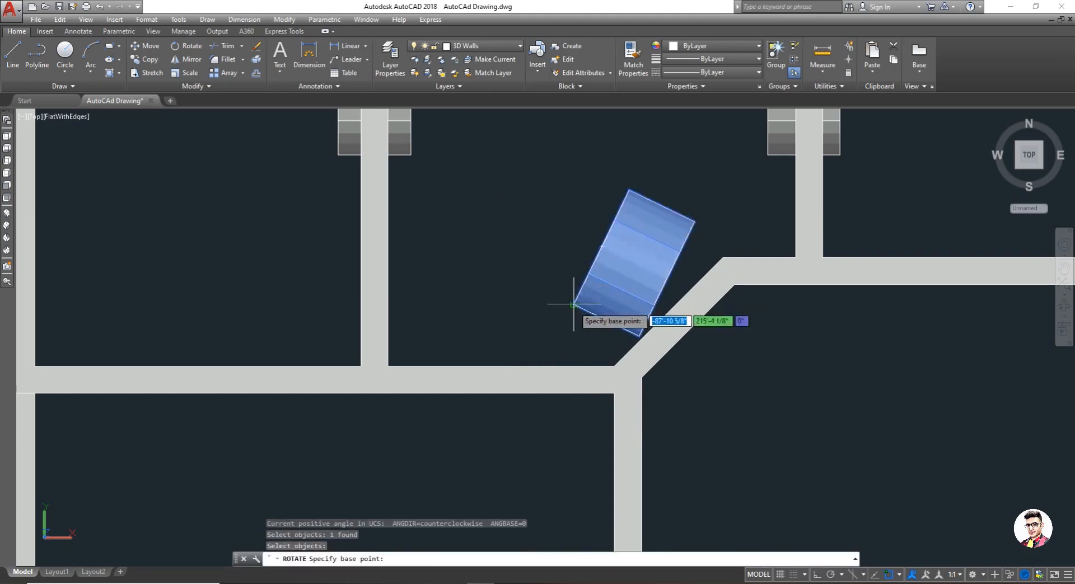
pyautogui.click(574, 304)
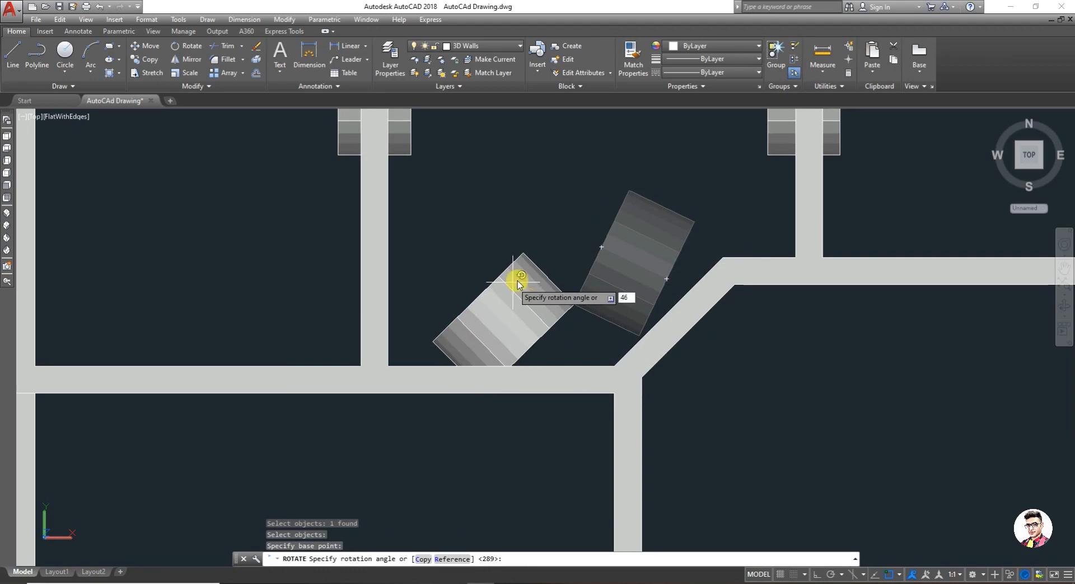
pyautogui.press('Return')
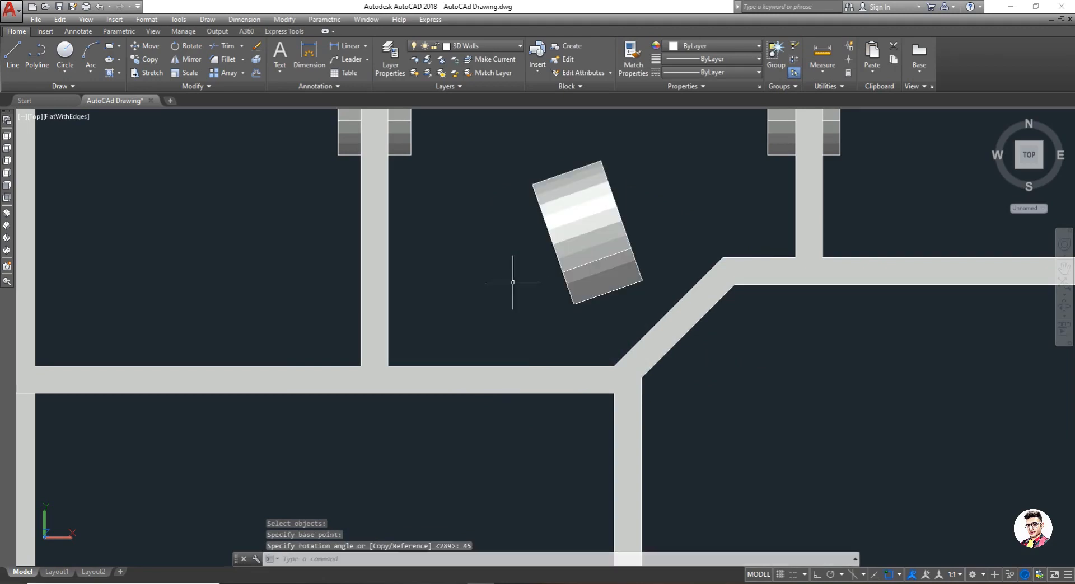
# Step: Move the tilted solid by its lowest corner onto the lower end of the diagonal wall, just below the wall's bend
pyautogui.scroll(3, 561, 289)
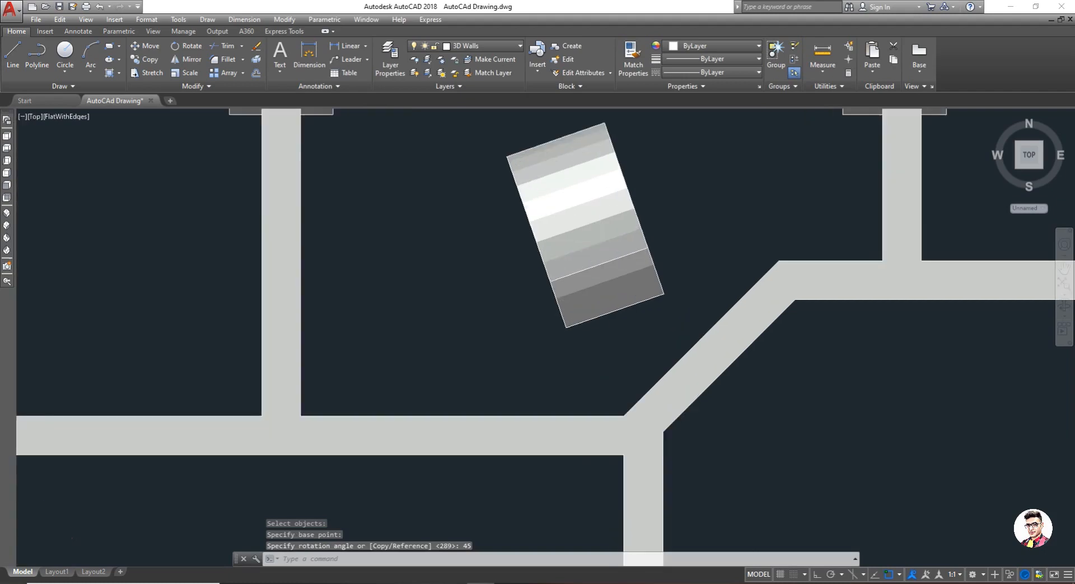
pyautogui.click(600, 252)
pyautogui.write('m')
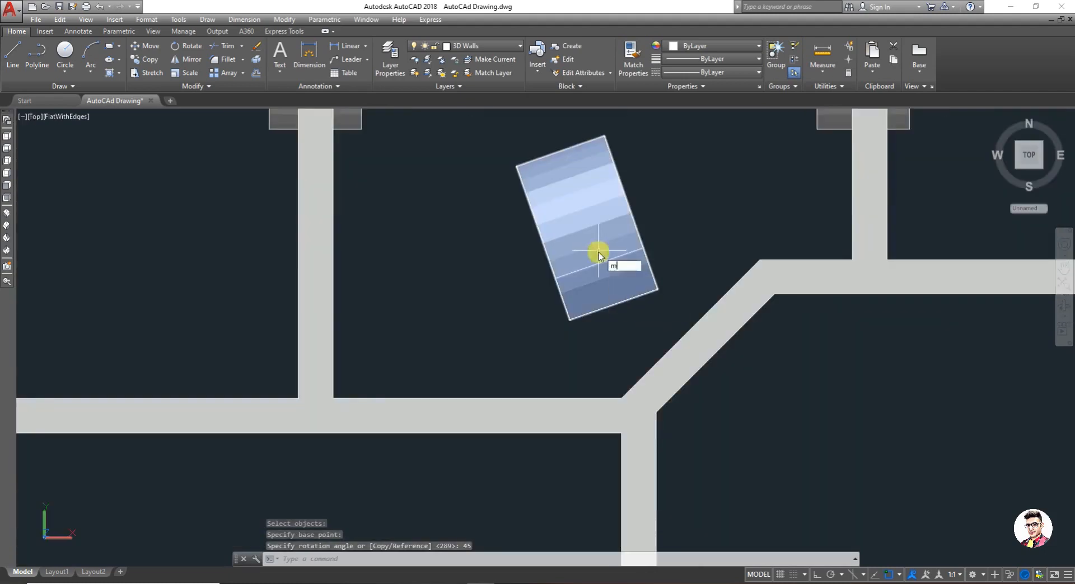
pyautogui.press('Return')
pyautogui.click(596, 239)
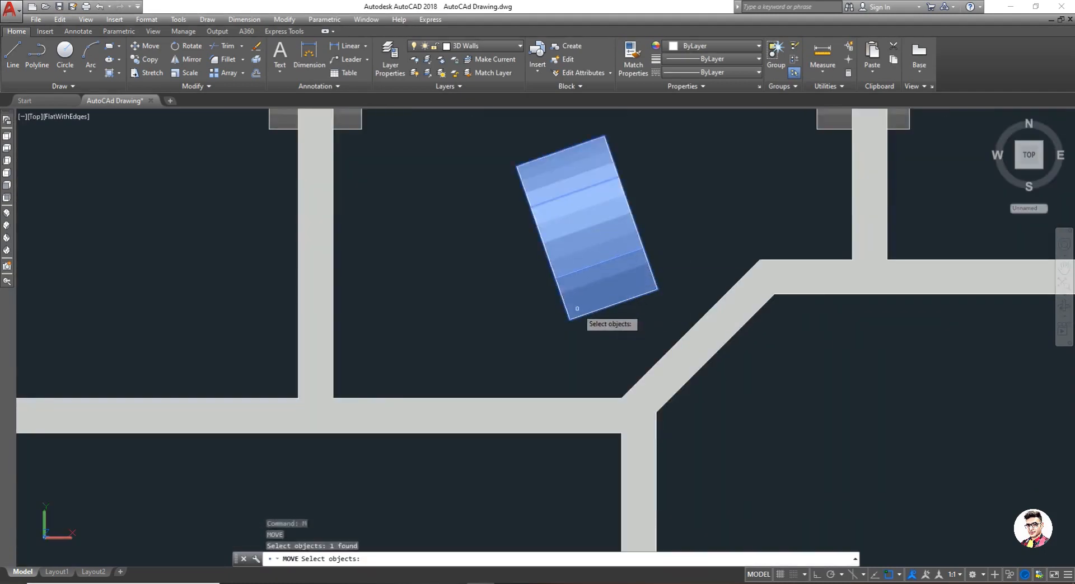
pyautogui.press('Return')
pyautogui.click(569, 319)
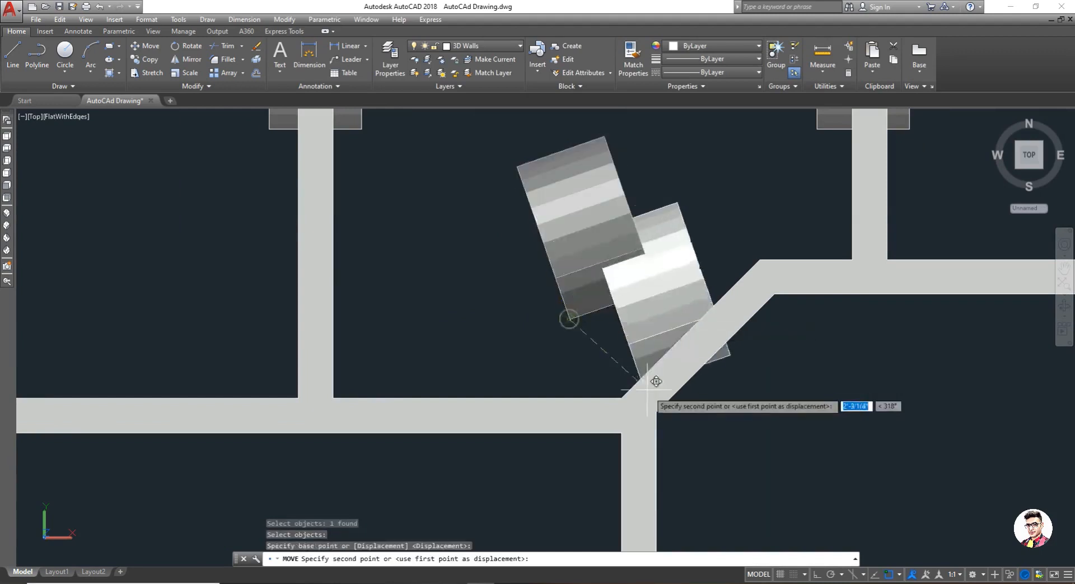
pyautogui.click(660, 425)
pyautogui.scroll(-4, 667, 413)
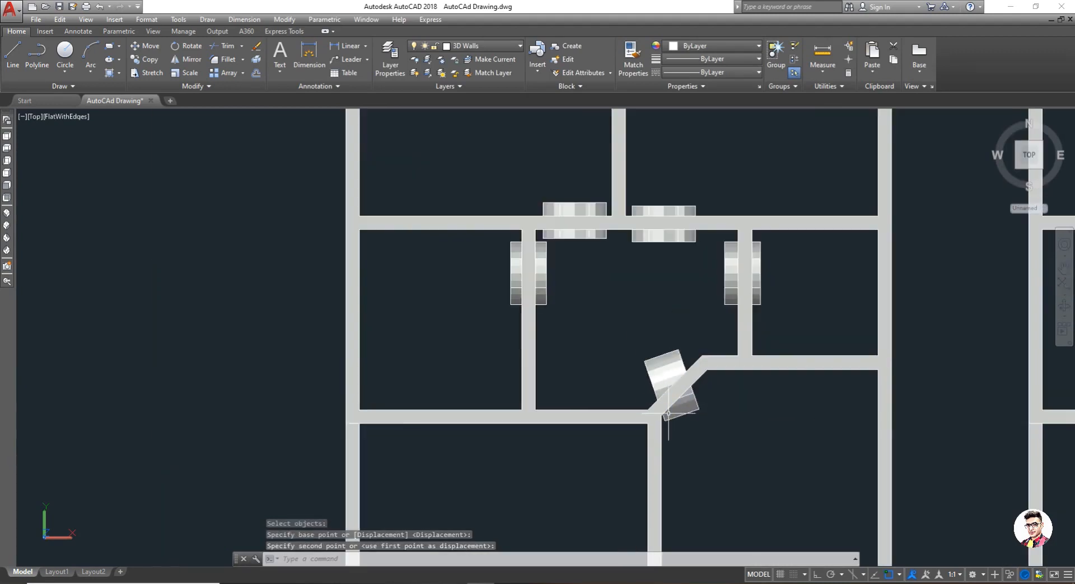
pyautogui.scroll(4, 667, 413)
pyautogui.press('Escape')
# Step: Rotate the solid on the diagonal wall freehand about its upper left corner until it lies in the central room, sloping up to the right
pyautogui.click(662, 401)
pyautogui.write('r')
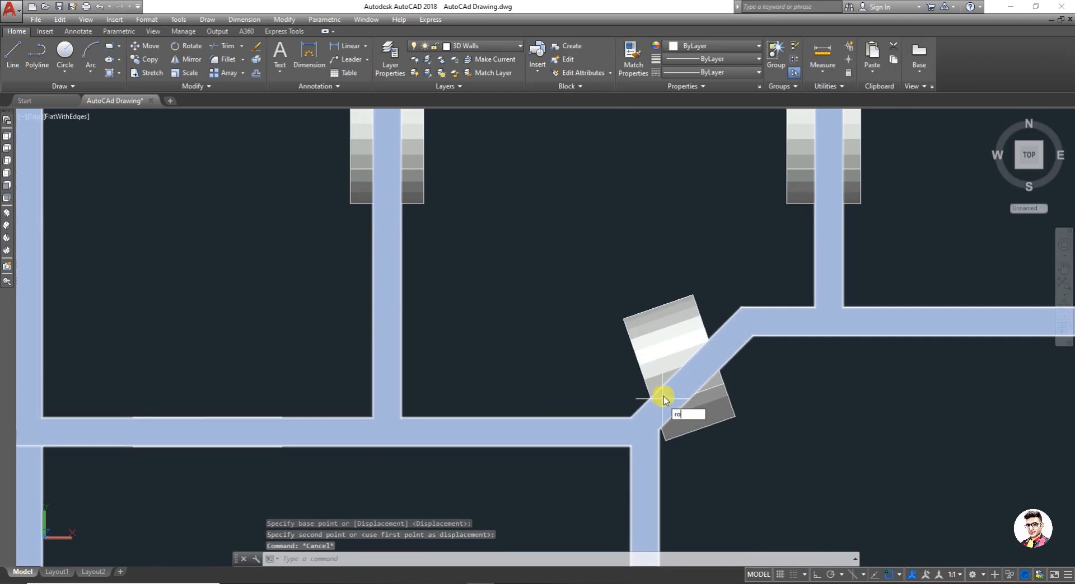
pyautogui.write('o')
pyautogui.press('Return')
pyautogui.click(644, 344)
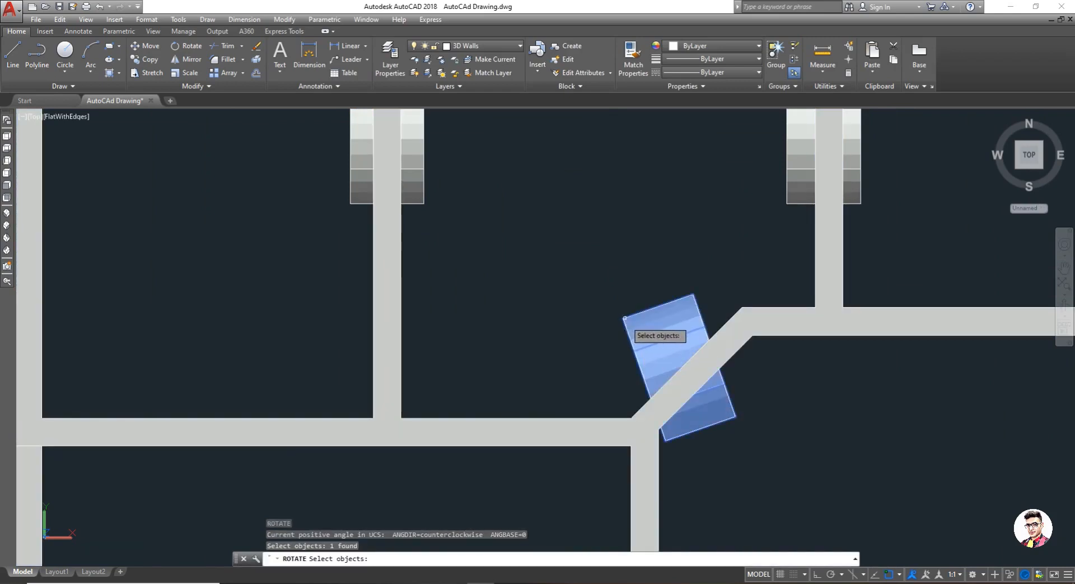
pyautogui.press('Return')
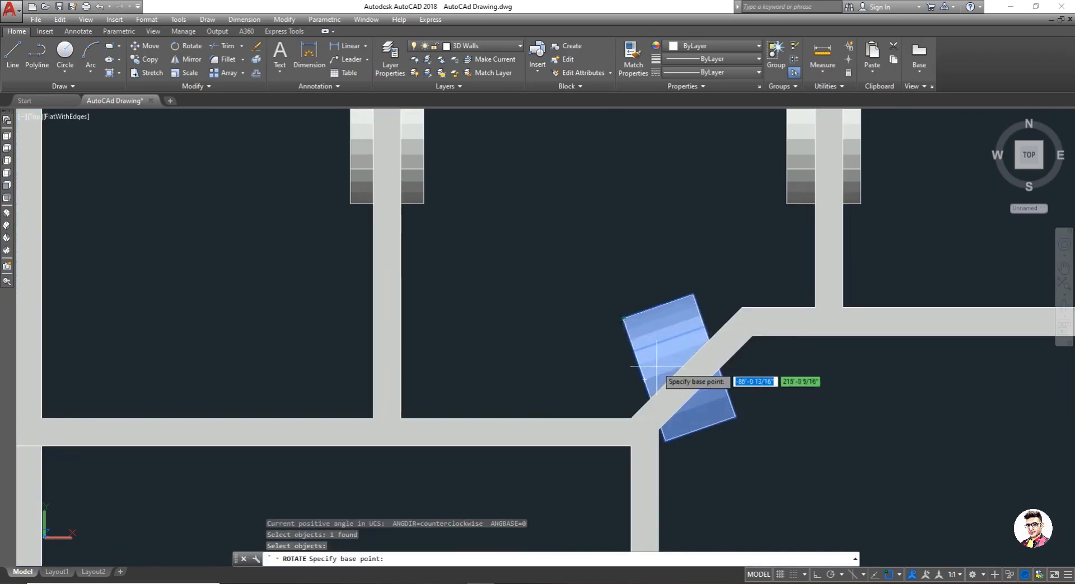
pyautogui.click(623, 322)
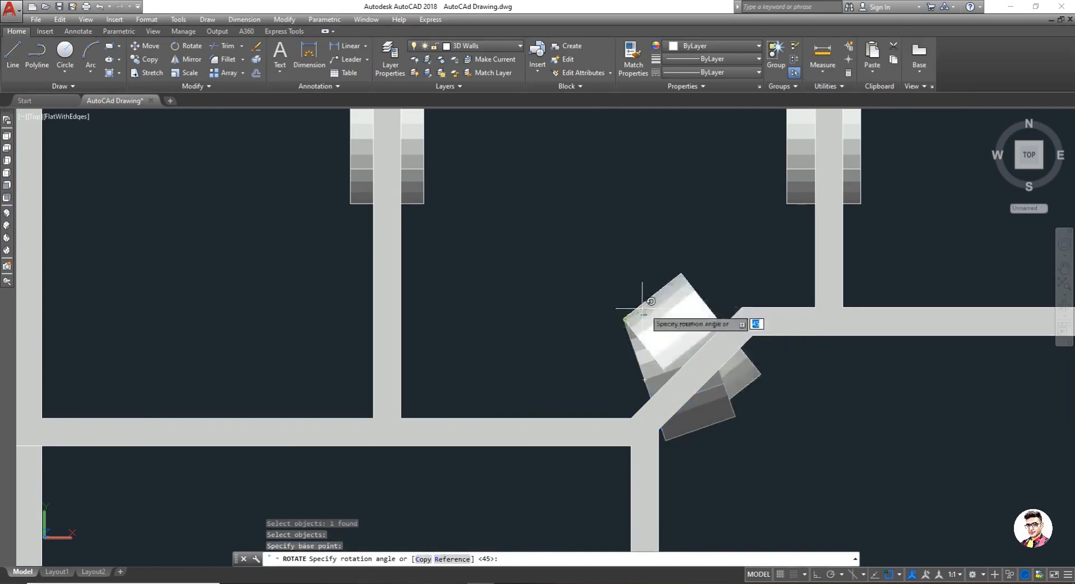
pyautogui.click(637, 412)
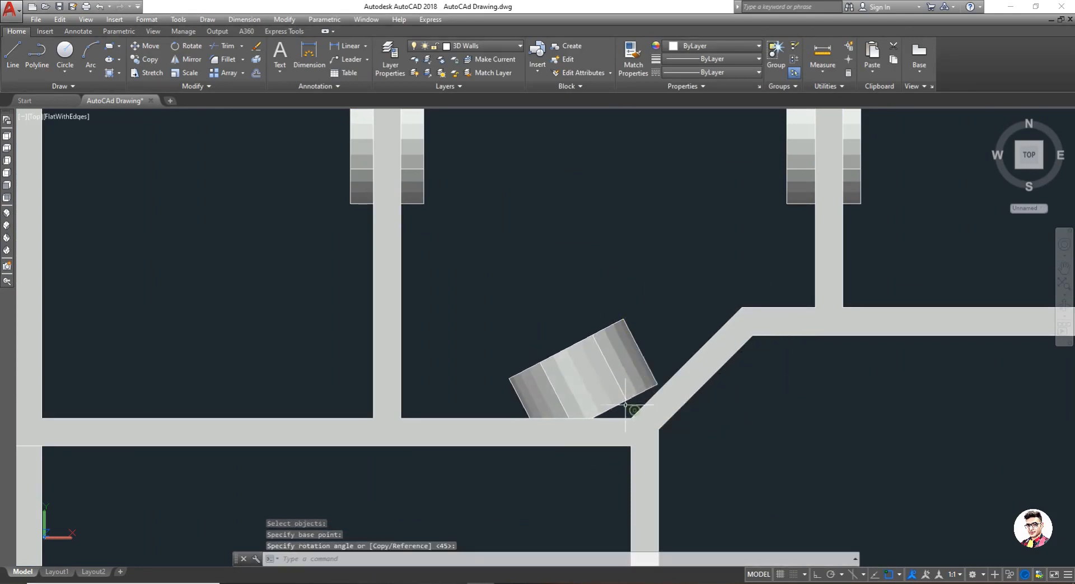
# Step: Move the rotated solid from the central room onto the middle of the diagonal wall
pyautogui.write('m')
pyautogui.press('Return')
pyautogui.click(596, 379)
pyautogui.press('Return')
pyautogui.click(596, 379)
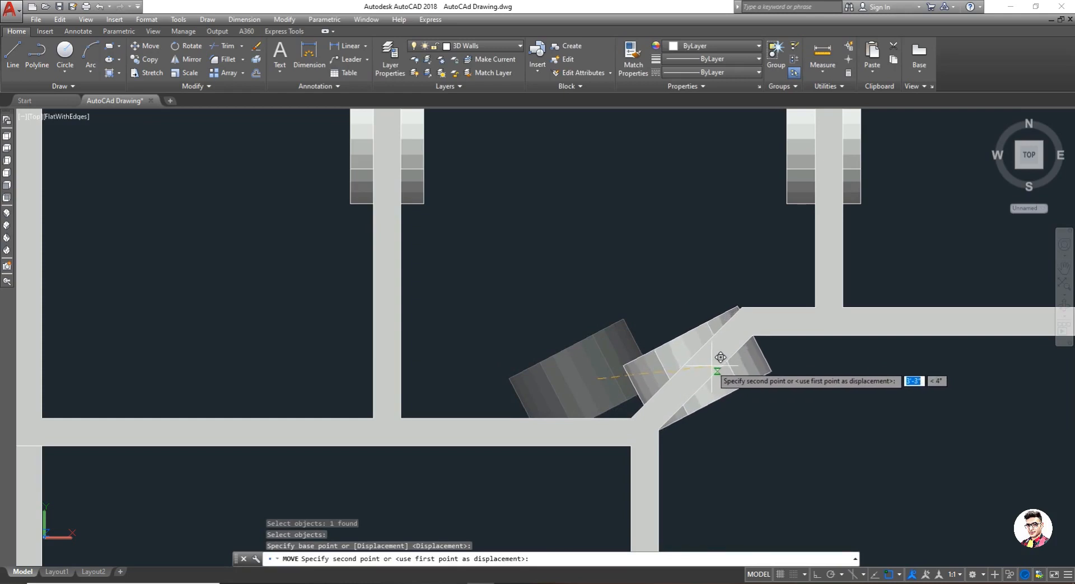
pyautogui.click(720, 357)
pyautogui.press('Escape')
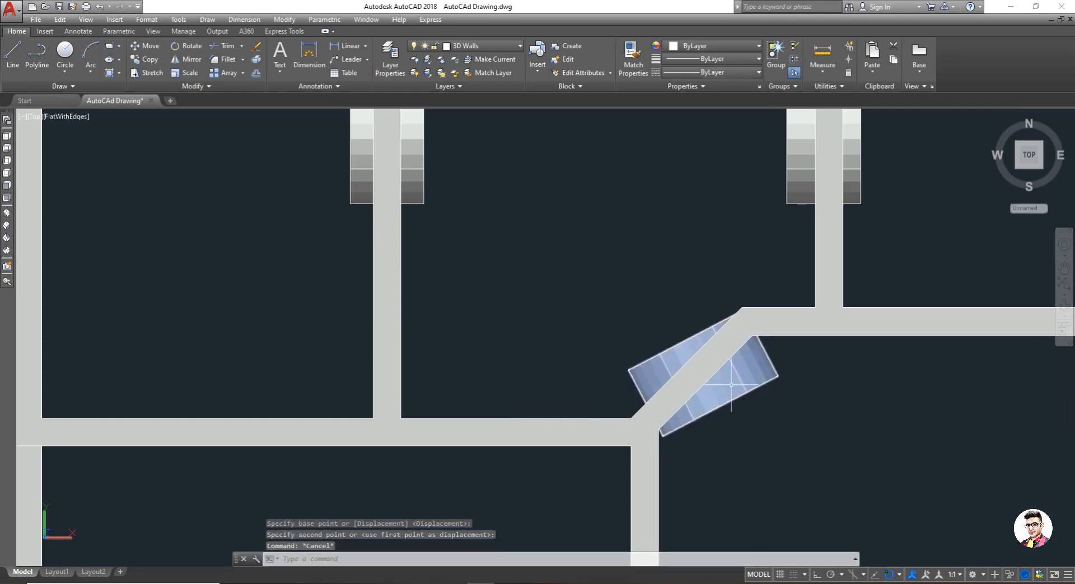
# Step: With Ortho off, rotate the solid freehand about its rightmost corner until it runs parallel to the diagonal wall
pyautogui.click(732, 388)
pyautogui.write('ro')
pyautogui.press('Return')
pyautogui.click(753, 385)
pyautogui.press('Return')
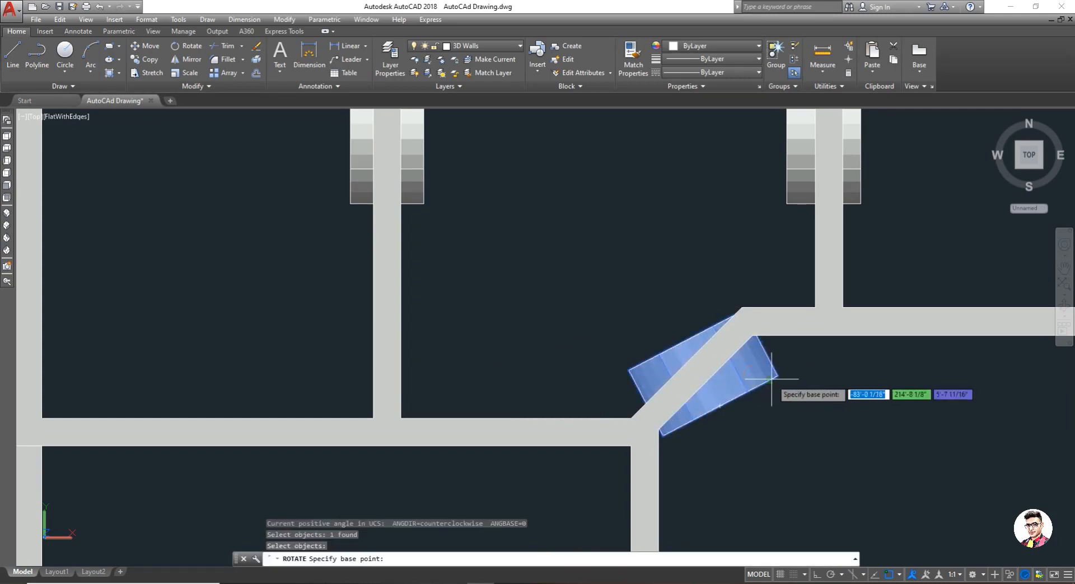
pyautogui.click(776, 376)
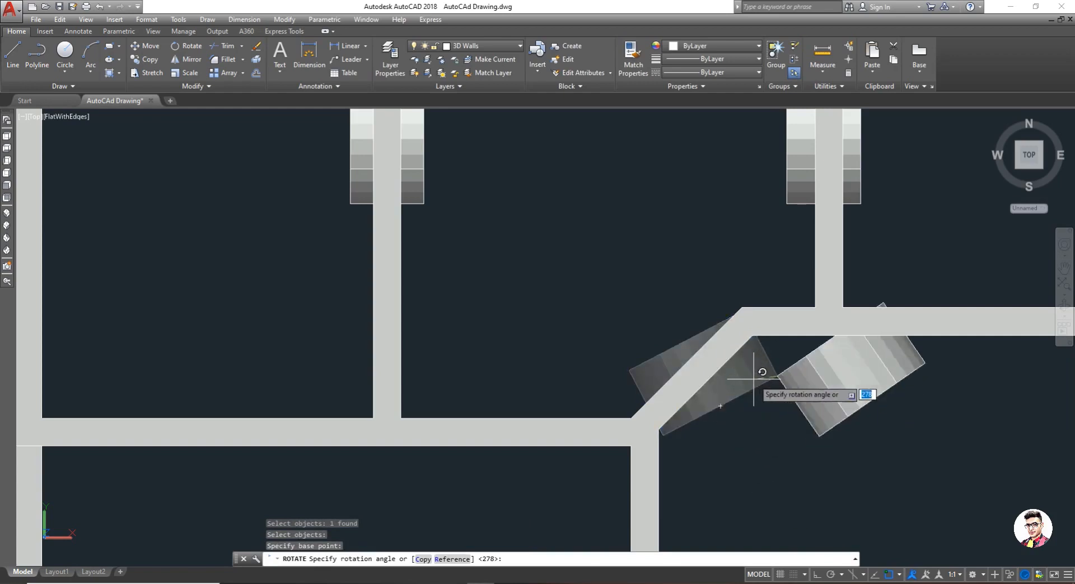
pyautogui.press('F8')
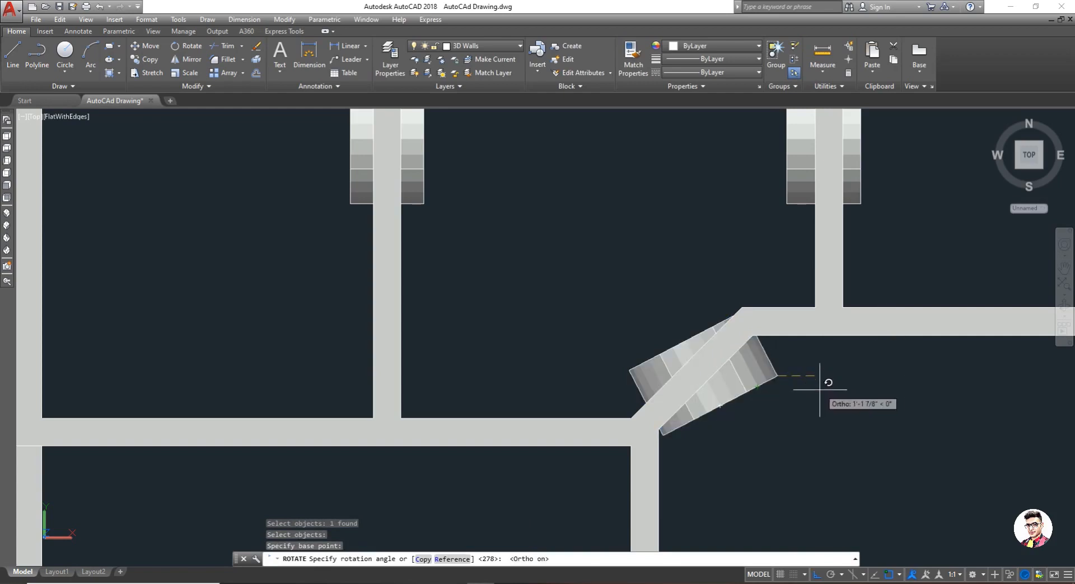
pyautogui.press('F8')
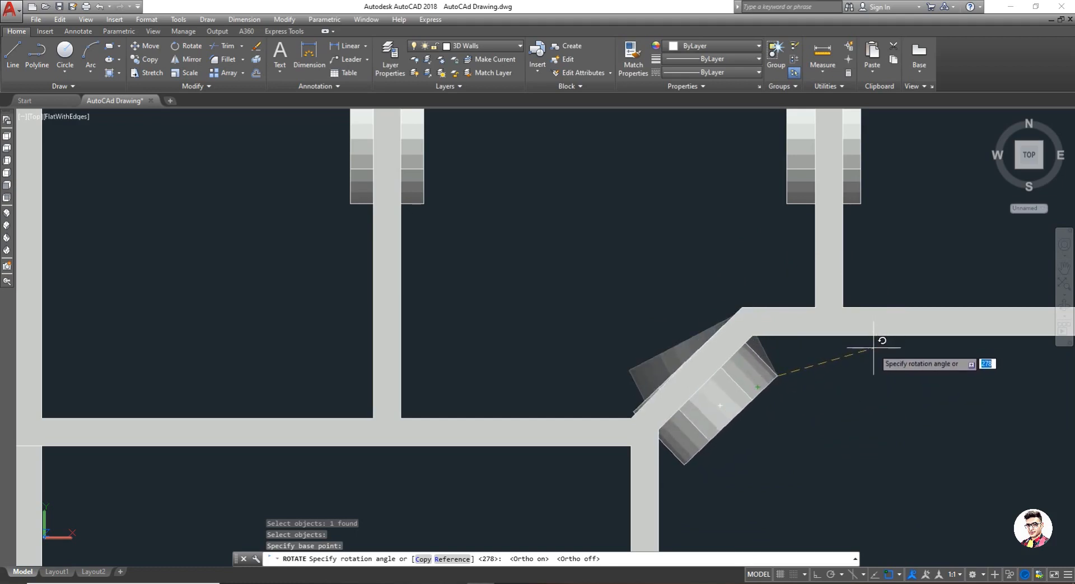
pyautogui.press('Return')
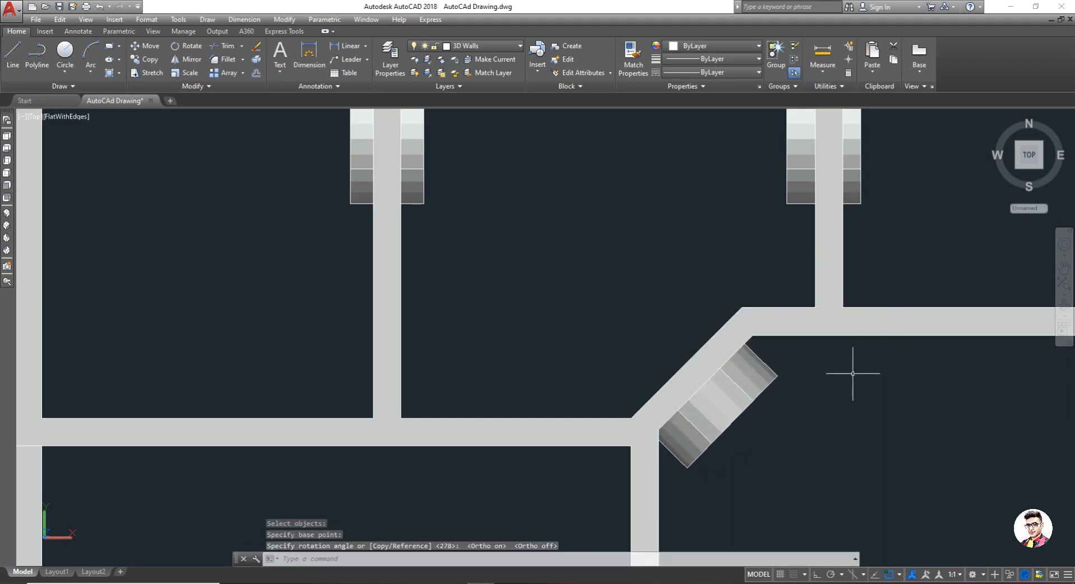
# Step: Move the aligned solid so it straddles the diagonal wall on both sides
pyautogui.write('m')
pyautogui.press('Return')
pyautogui.click(741, 404)
pyautogui.press('Return')
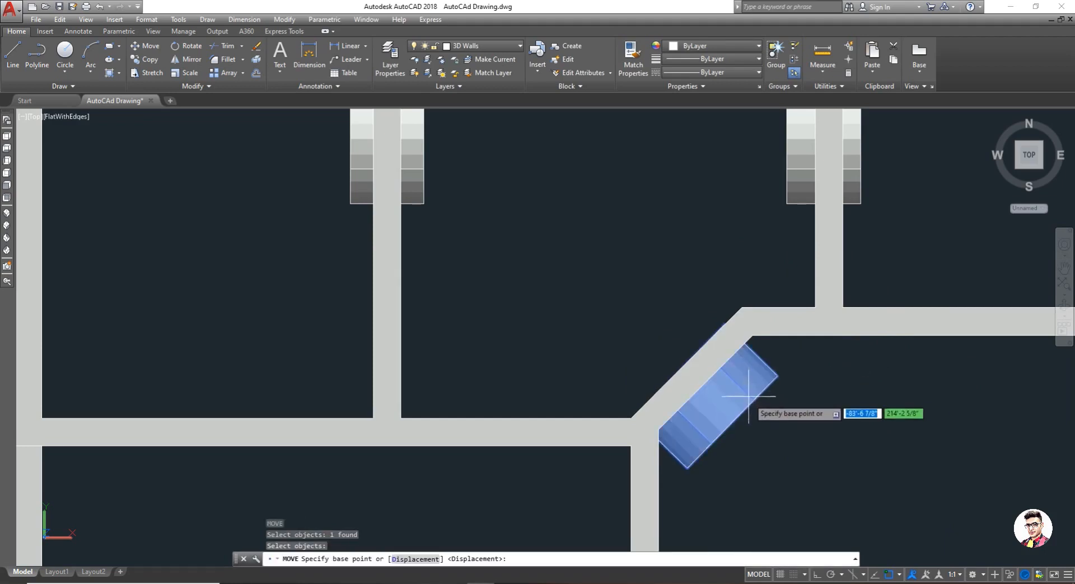
pyautogui.click(749, 399)
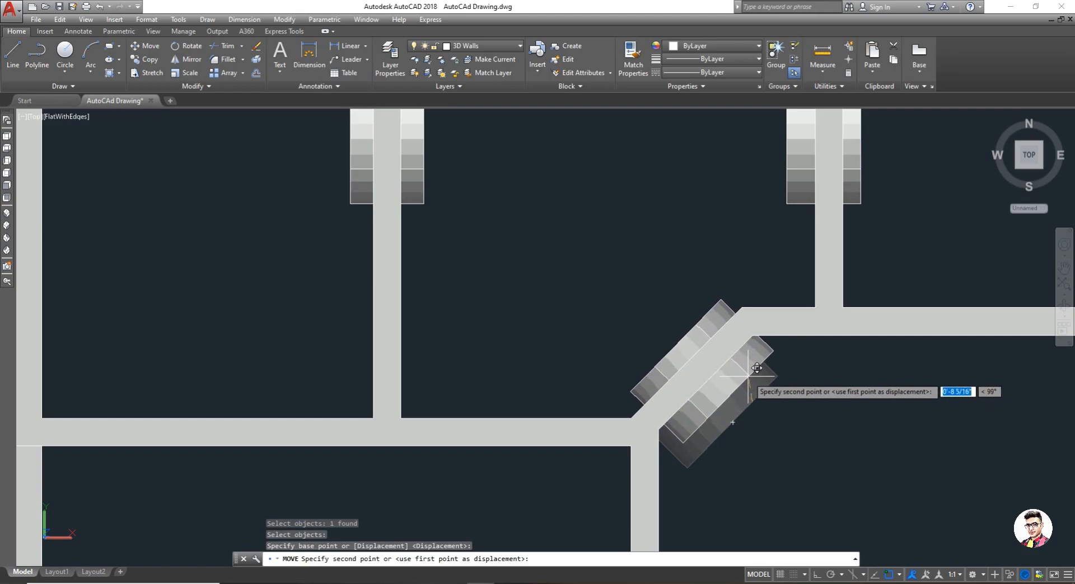
pyautogui.click(738, 385)
pyautogui.press('Escape')
# Step: Copy the left solid on the central room's upper wall to its lower wall, just left of the diagonal wall, and end copying
pyautogui.scroll(-2, 688, 439)
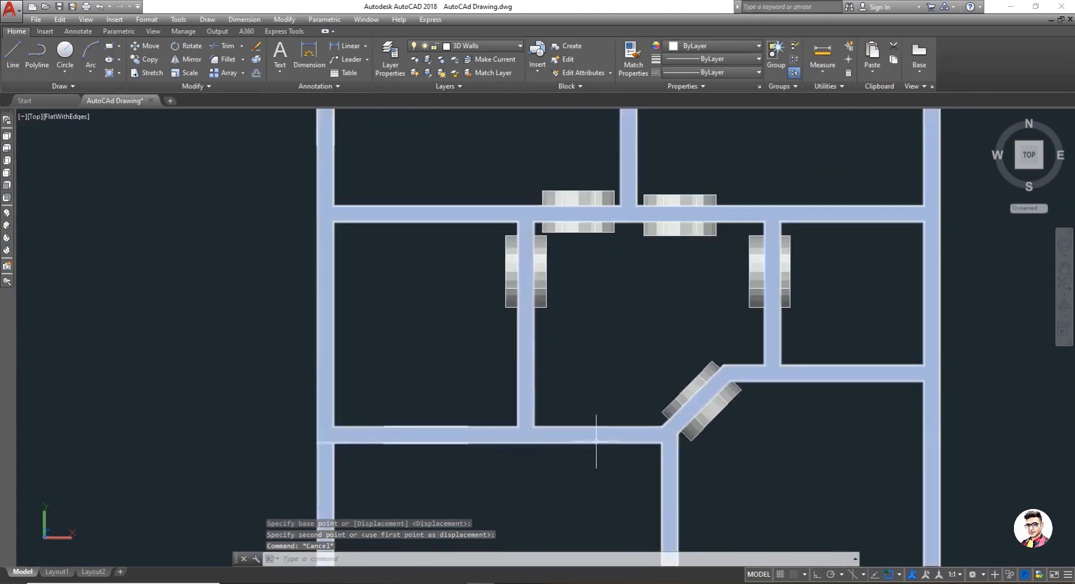
pyautogui.scroll(-6, 546, 444)
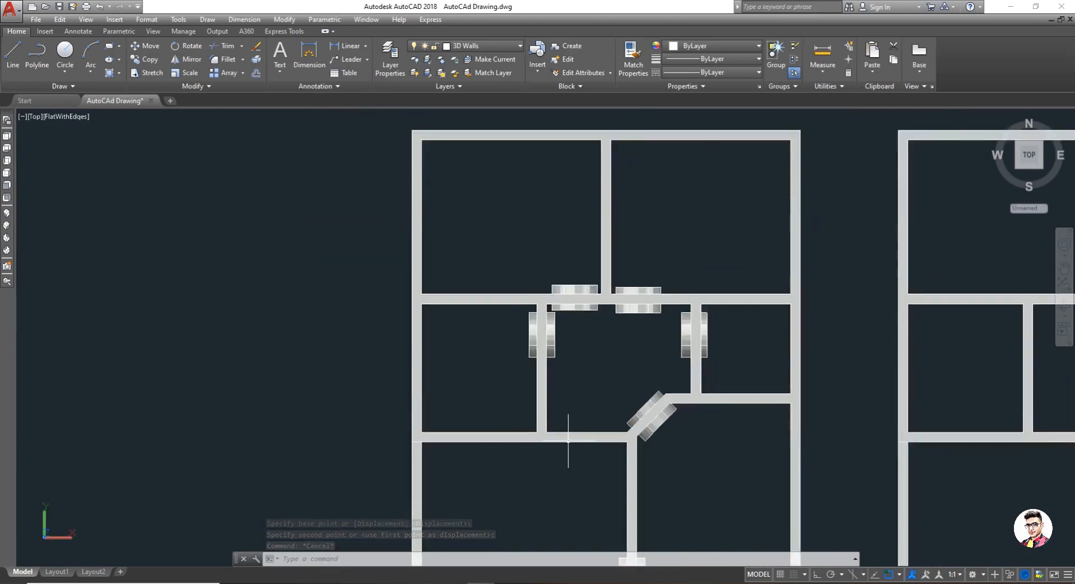
pyautogui.scroll(5, 561, 441)
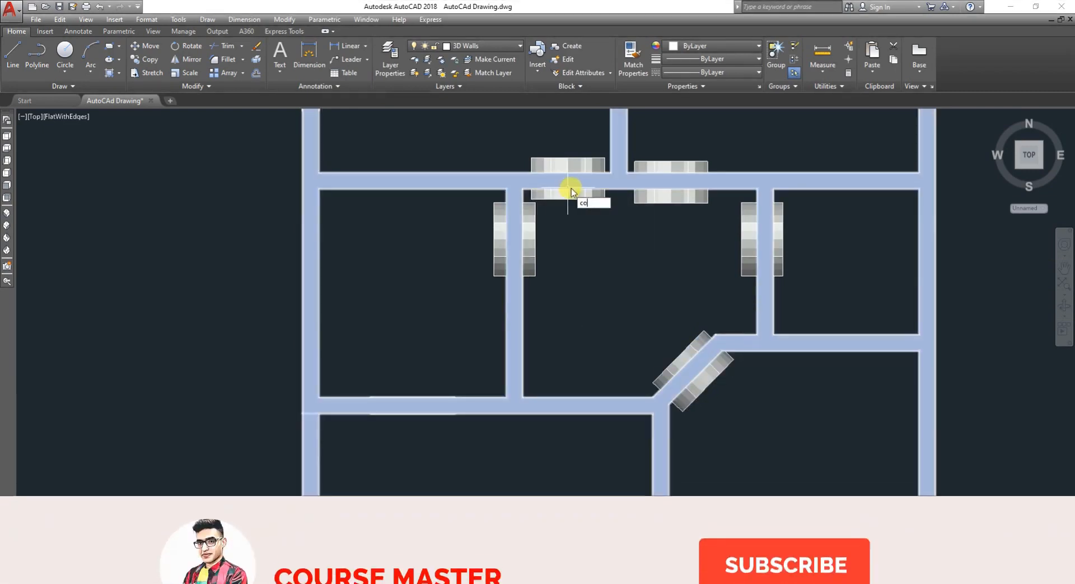
pyautogui.write('o')
pyautogui.press('Return')
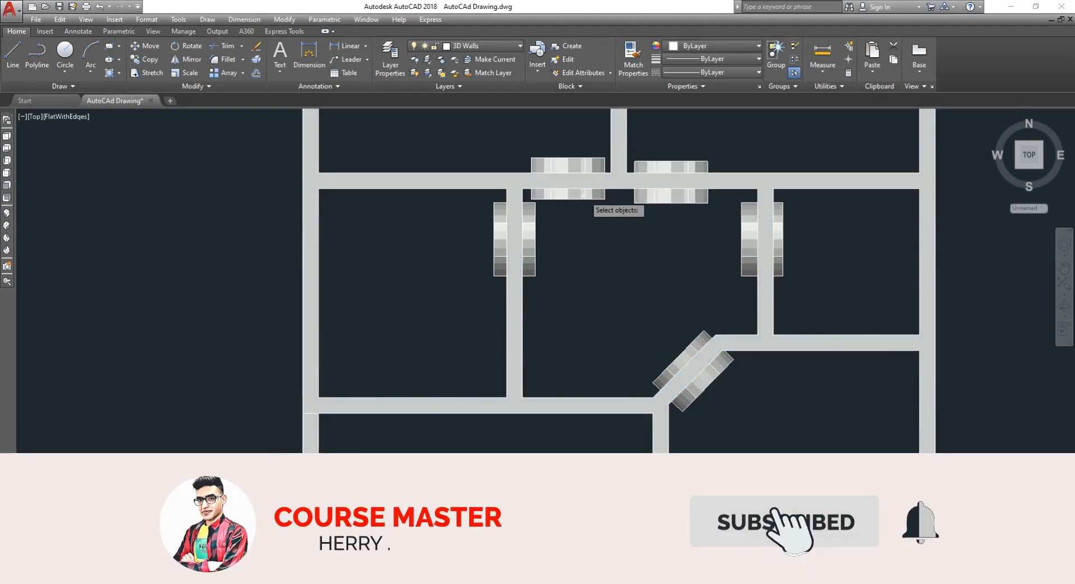
pyautogui.click(577, 196)
pyautogui.press('Return')
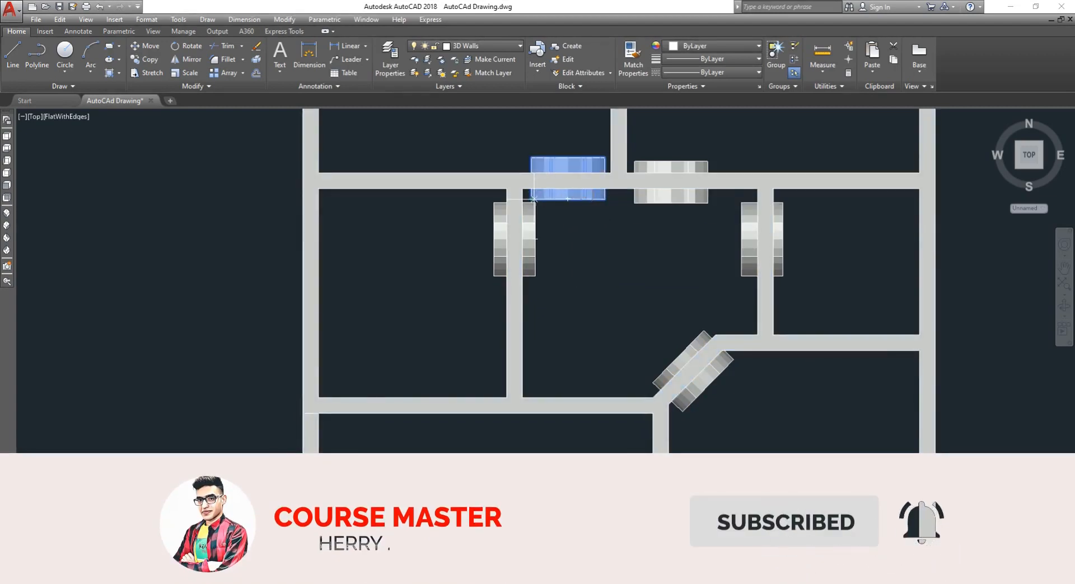
pyautogui.click(531, 199)
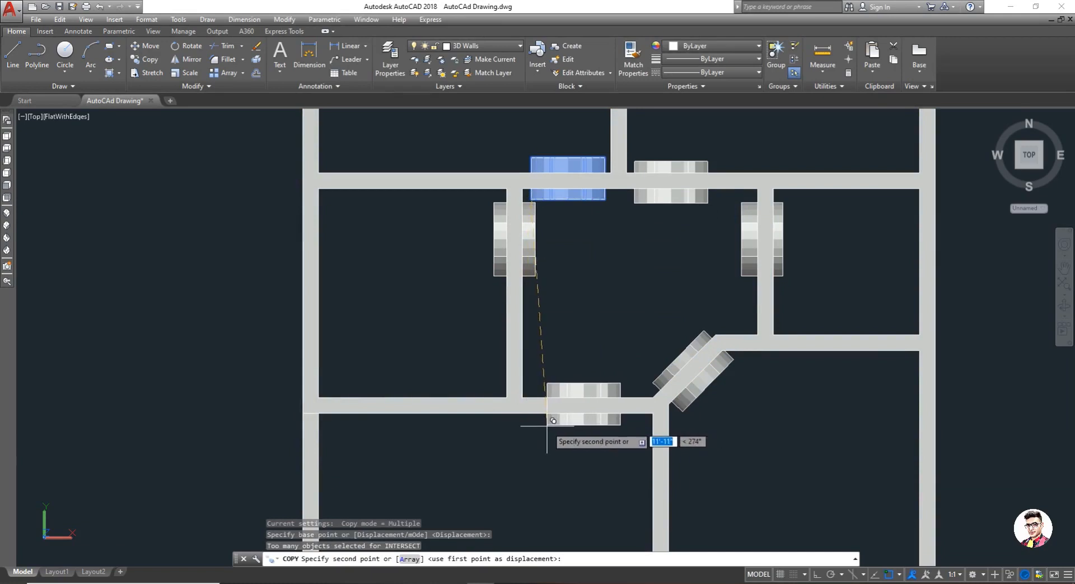
pyautogui.click(553, 421)
pyautogui.scroll(-5, 500, 385)
pyautogui.press('Escape')
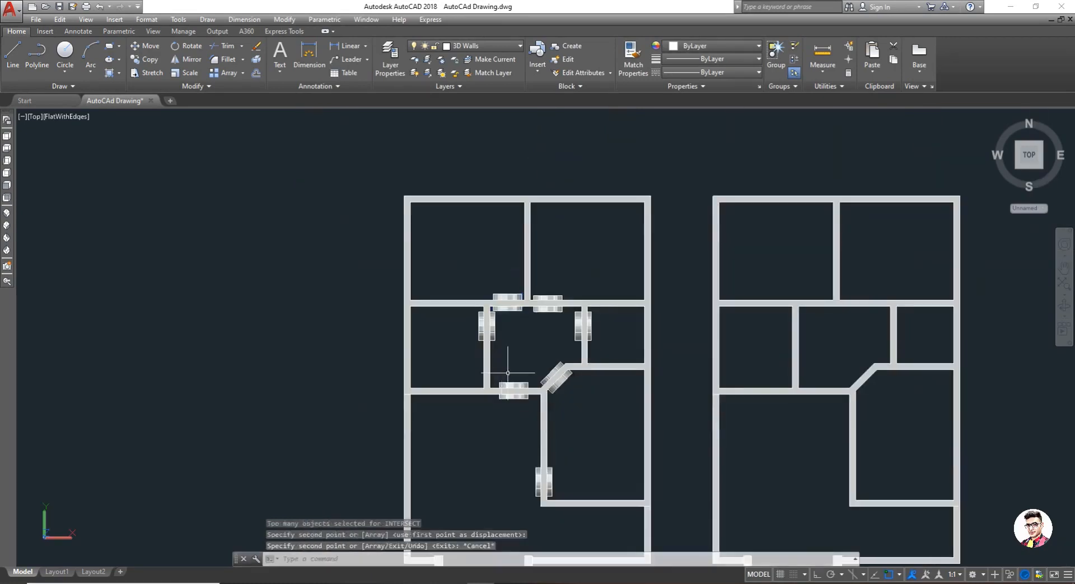
pyautogui.press('Escape')
# Step: Orbit the model to inspect the arched solids' heights against the walls, and set the Front view on the solids below the walls
pyautogui.scroll(-2, 566, 403)
pyautogui.scroll(4, 548, 401)
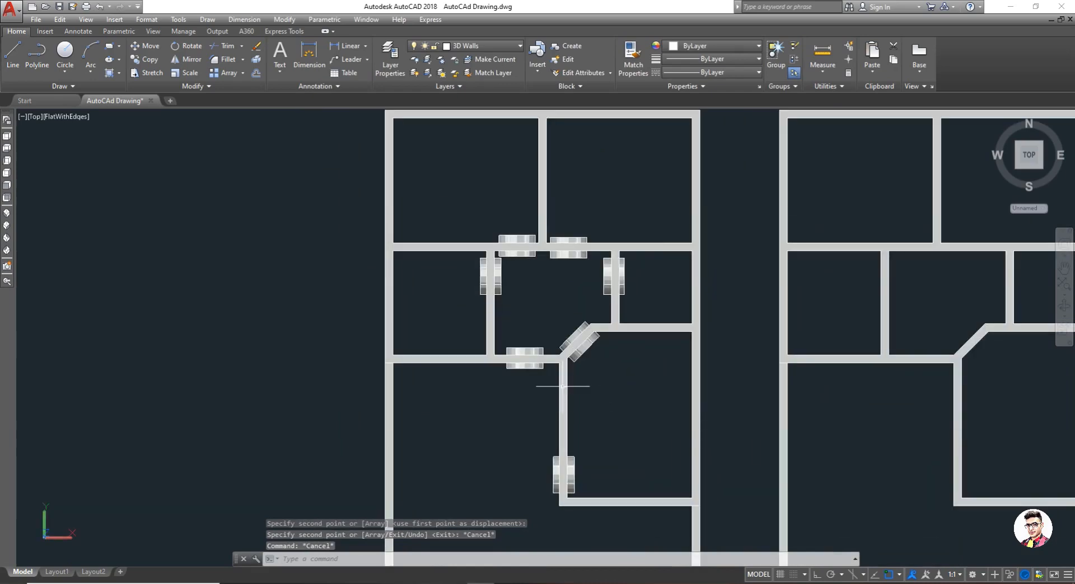
pyautogui.click(1063, 305)
pyautogui.moveTo(846, 333); pyautogui.dragTo(848, 299)
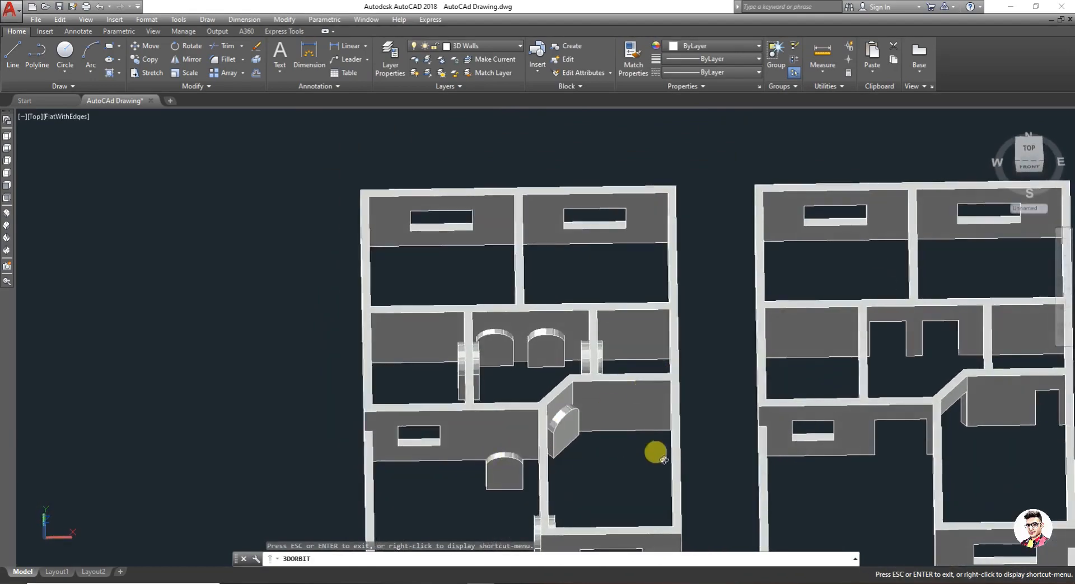
pyautogui.moveTo(663, 460); pyautogui.dragTo(653, 377)
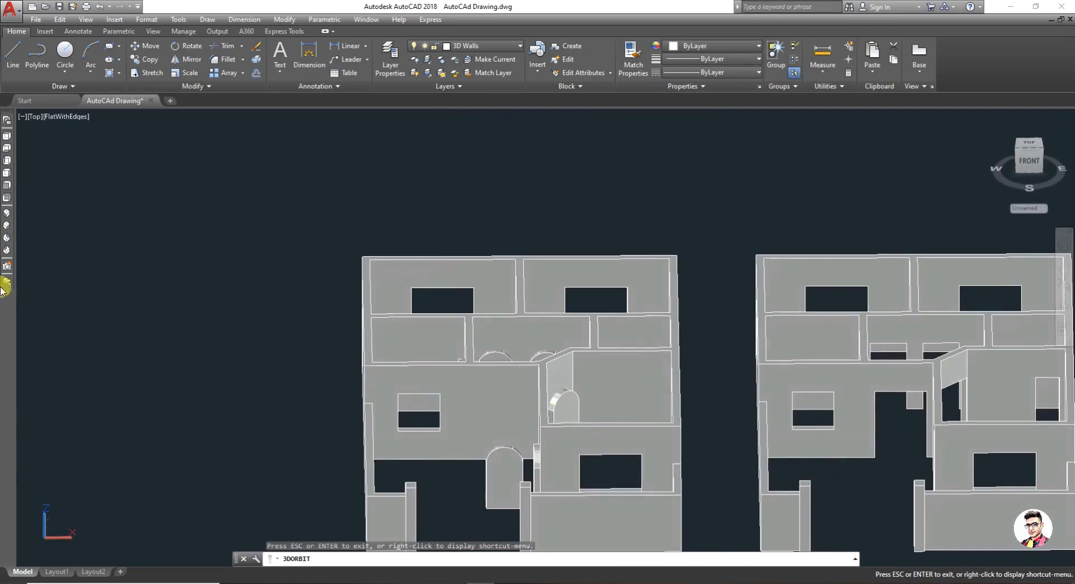
pyautogui.click(8, 192)
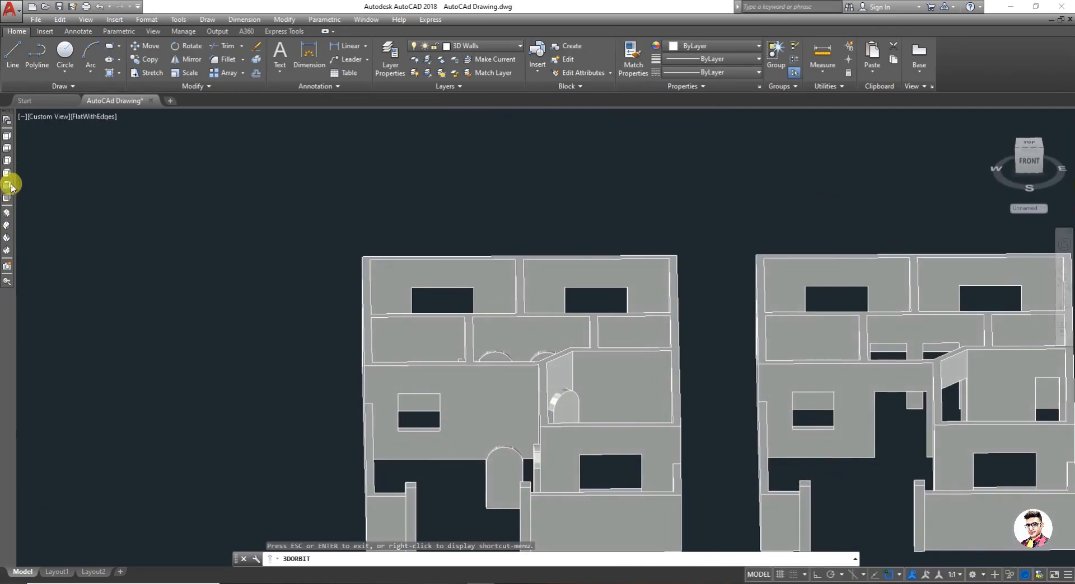
pyautogui.press('Escape')
pyautogui.click(222, 384)
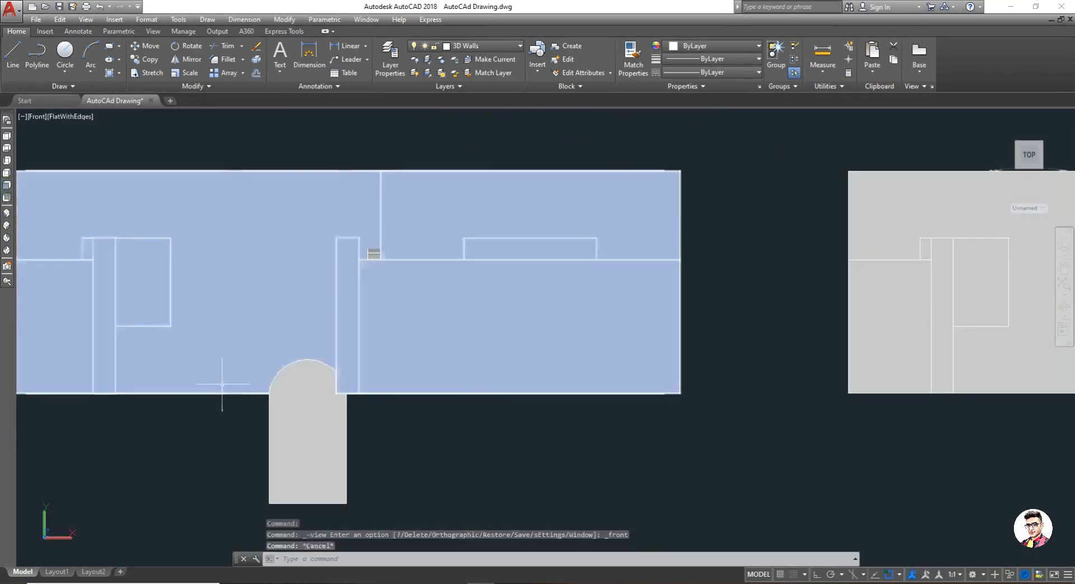
pyautogui.scroll(-3, 227, 400)
pyautogui.scroll(4, 235, 425)
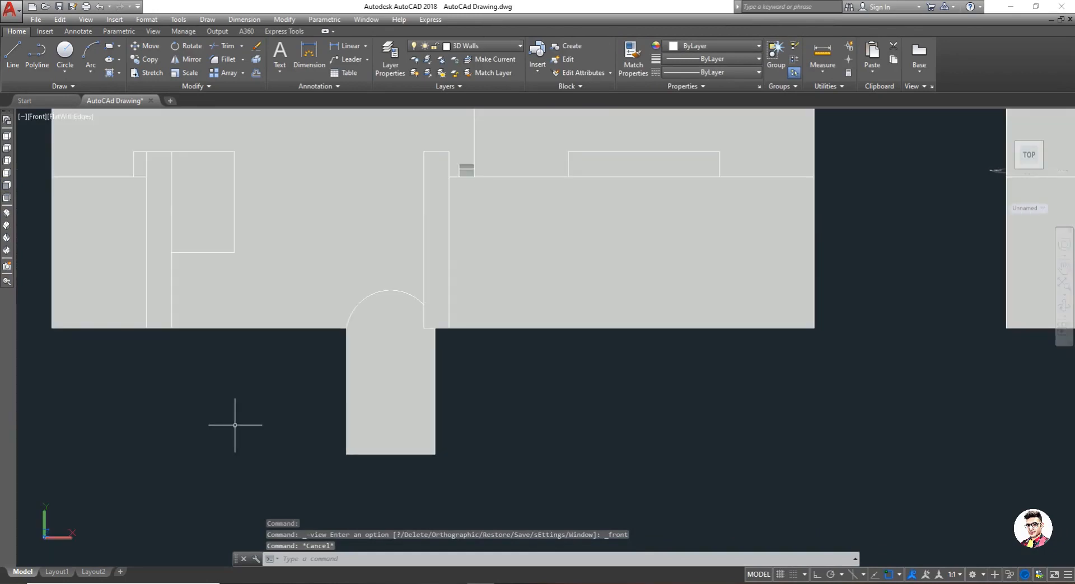
# Step: With Ortho on, move the arched solid hanging below the walls straight up until its base meets the walls' bottom edge
pyautogui.press('Return')
pyautogui.click(361, 417)
pyautogui.press('Return')
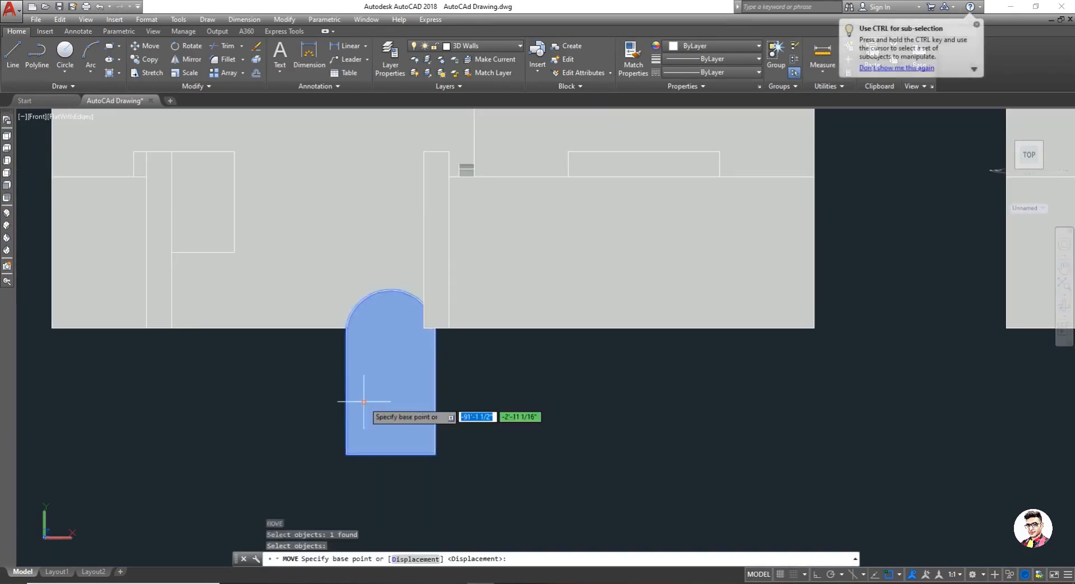
pyautogui.click(346, 454)
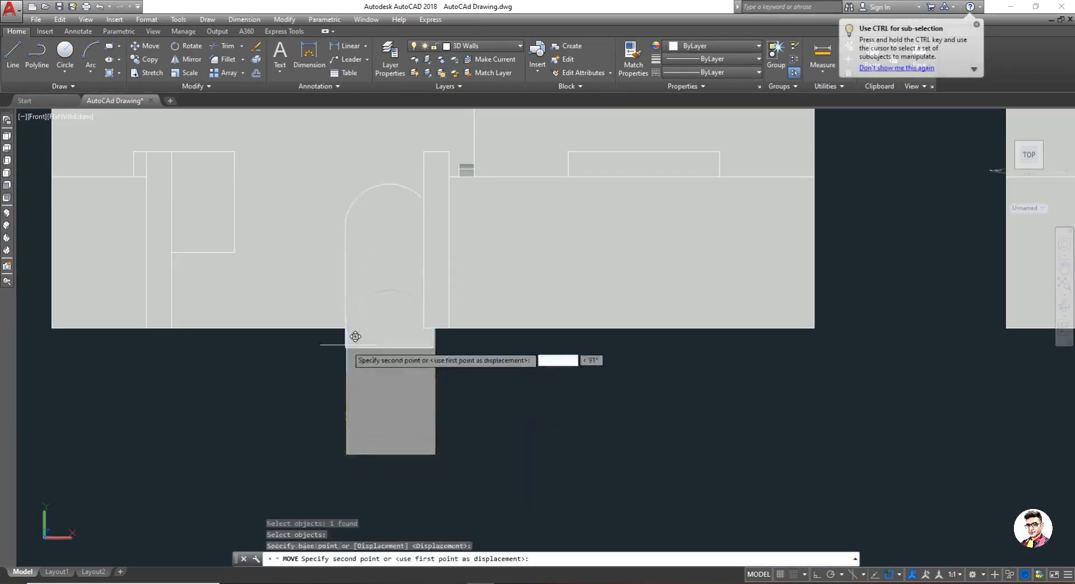
pyautogui.press('F8')
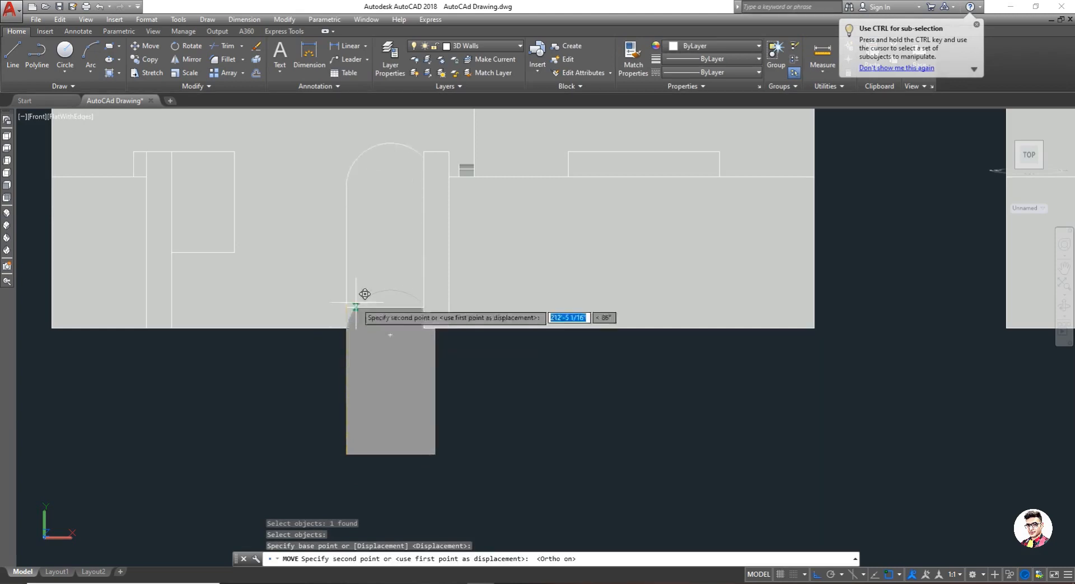
pyautogui.click(348, 329)
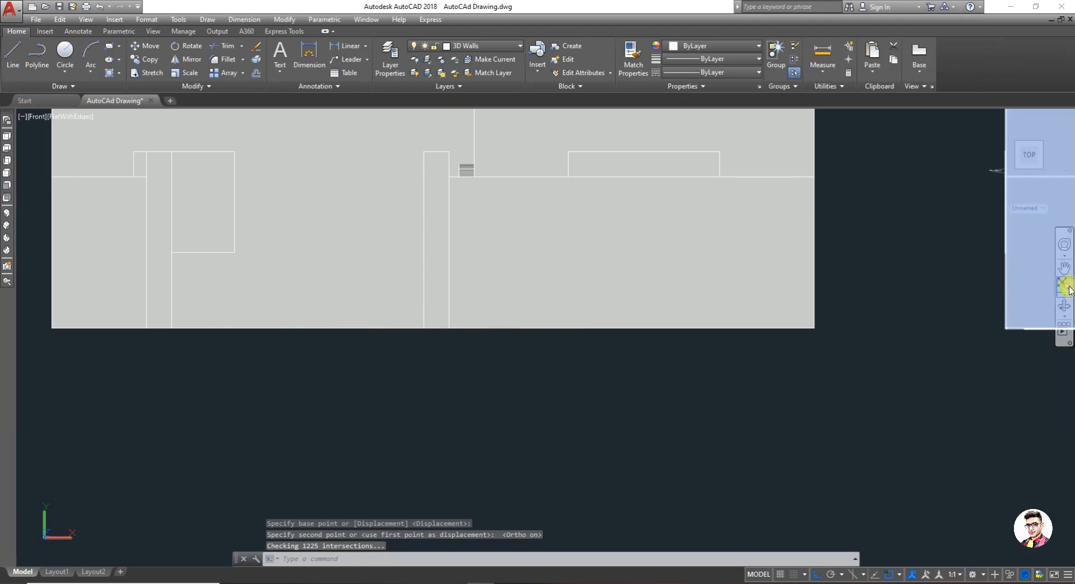
# Step: Orbit the model to check where the arched solids sit, and set the Top view to locate the stray solid
pyautogui.click(1062, 305)
pyautogui.moveTo(780, 295); pyautogui.dragTo(624, 387)
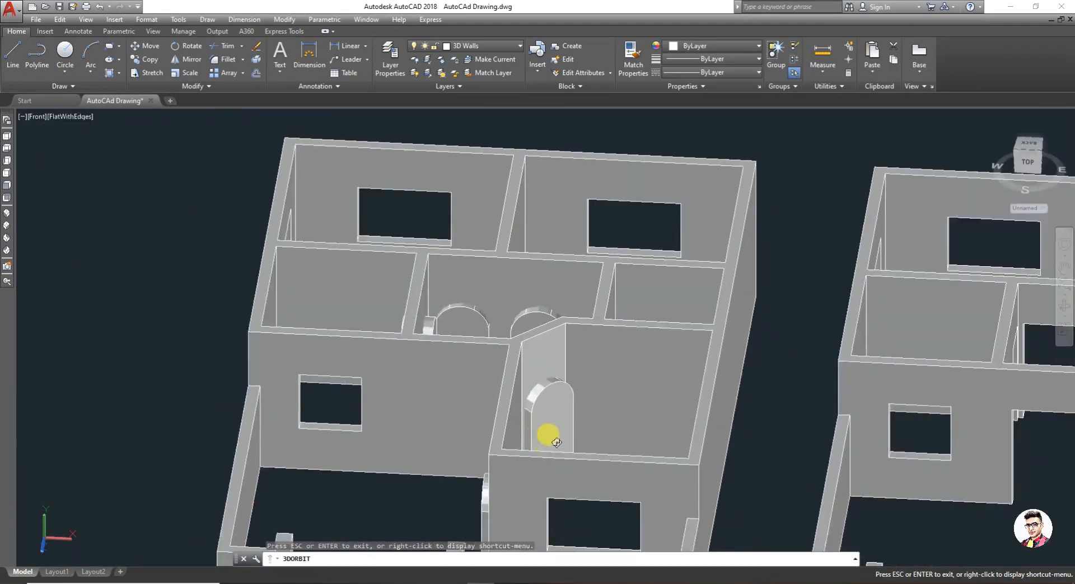
pyautogui.moveTo(555, 442); pyautogui.dragTo(567, 313)
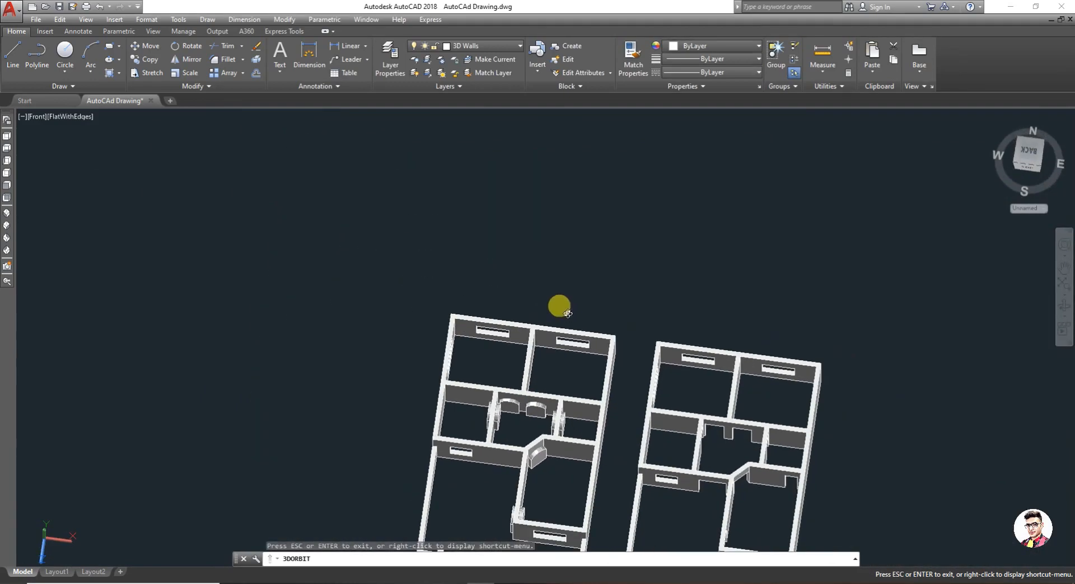
pyautogui.click(8, 136)
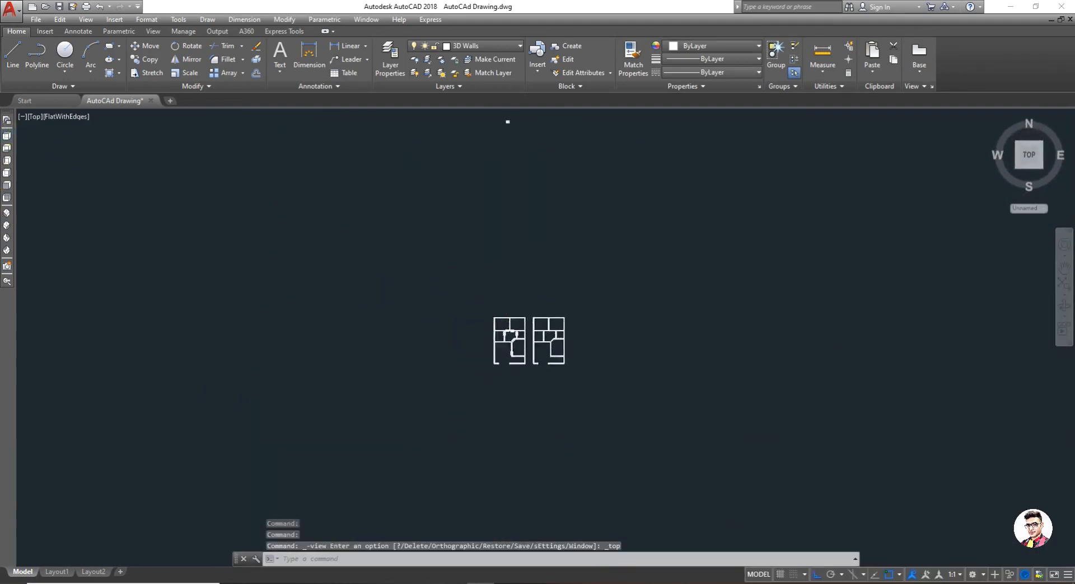
pyautogui.scroll(5, 940, 252)
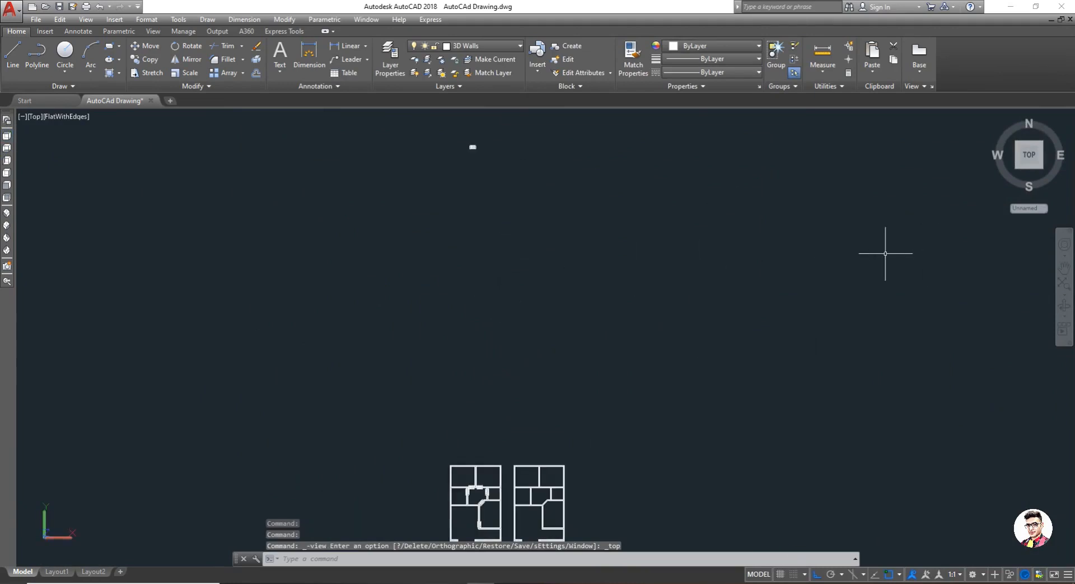
pyautogui.scroll(-4, 626, 268)
pyautogui.scroll(3, 557, 244)
pyautogui.scroll(1, 555, 240)
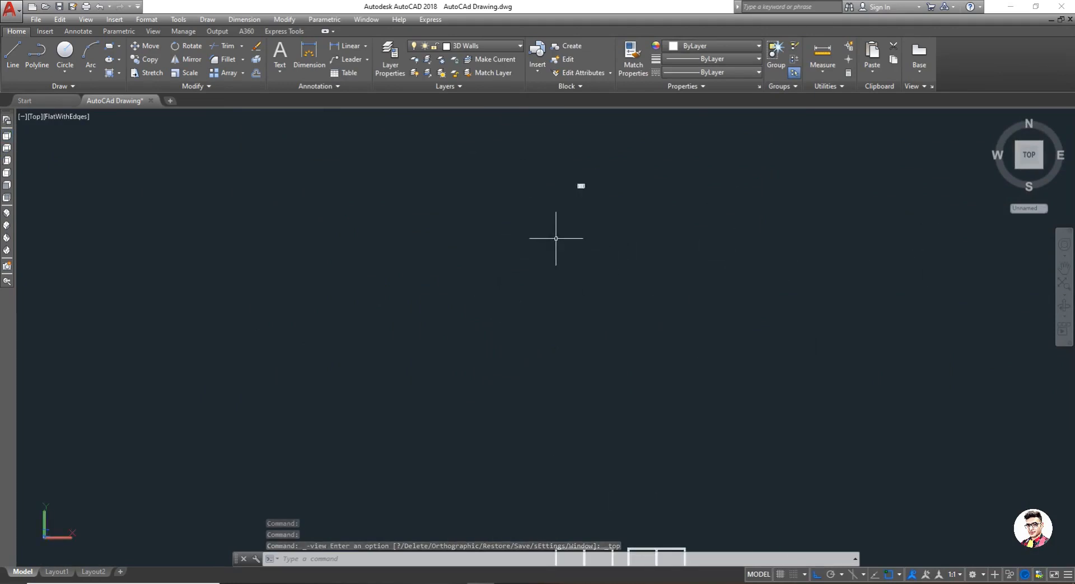
# Step: Move the stray solid straight down onto the central room's lower wall, straddling it just left of the diagonal wall
pyautogui.press('Escape')
pyautogui.press('Escape')
pyautogui.press('Escape')
pyautogui.write('m')
pyautogui.press('Return')
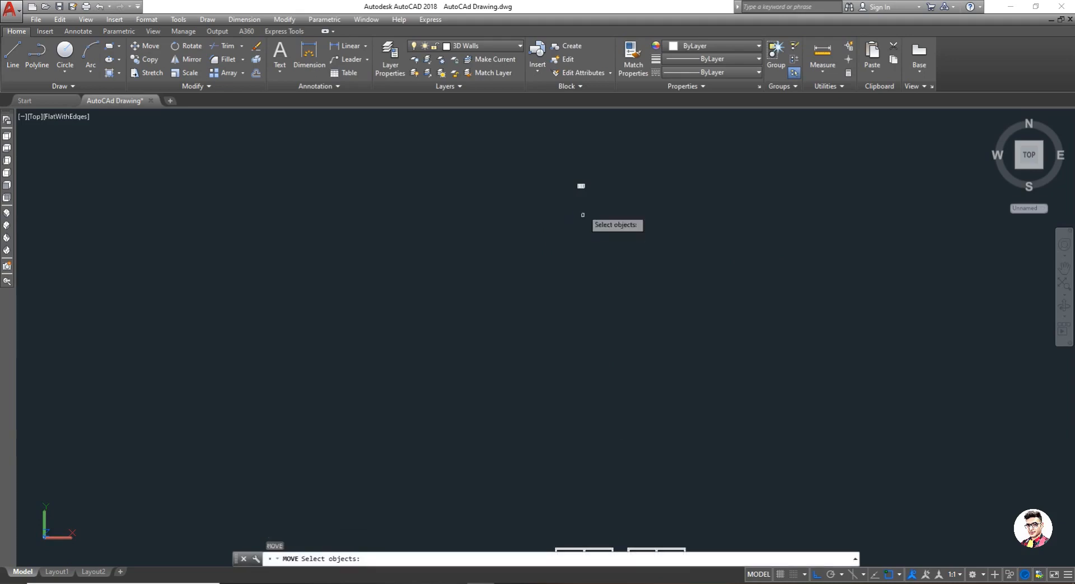
pyautogui.click(581, 186)
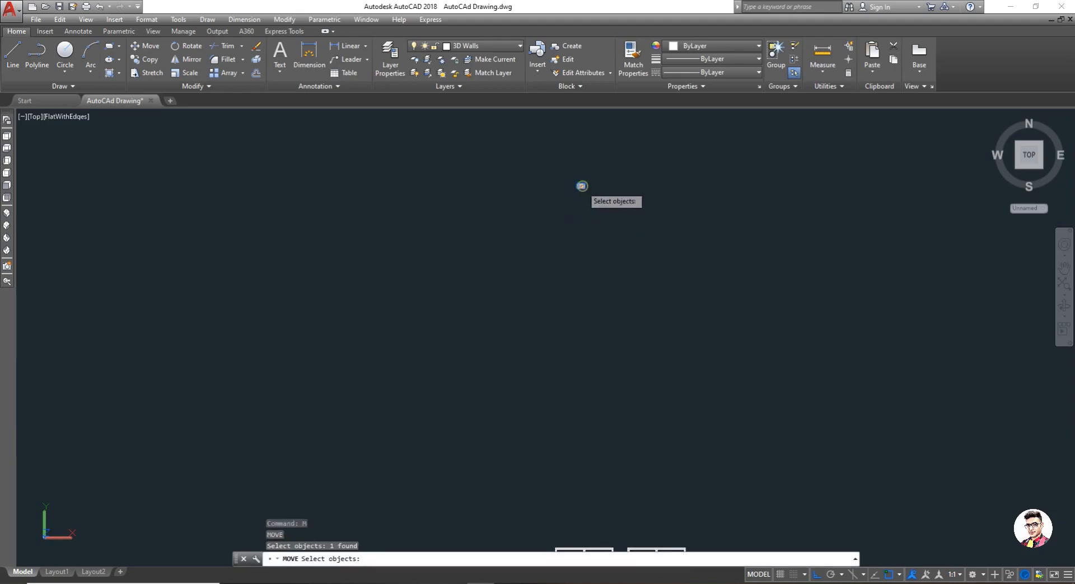
pyautogui.press('Return')
pyautogui.click(581, 185)
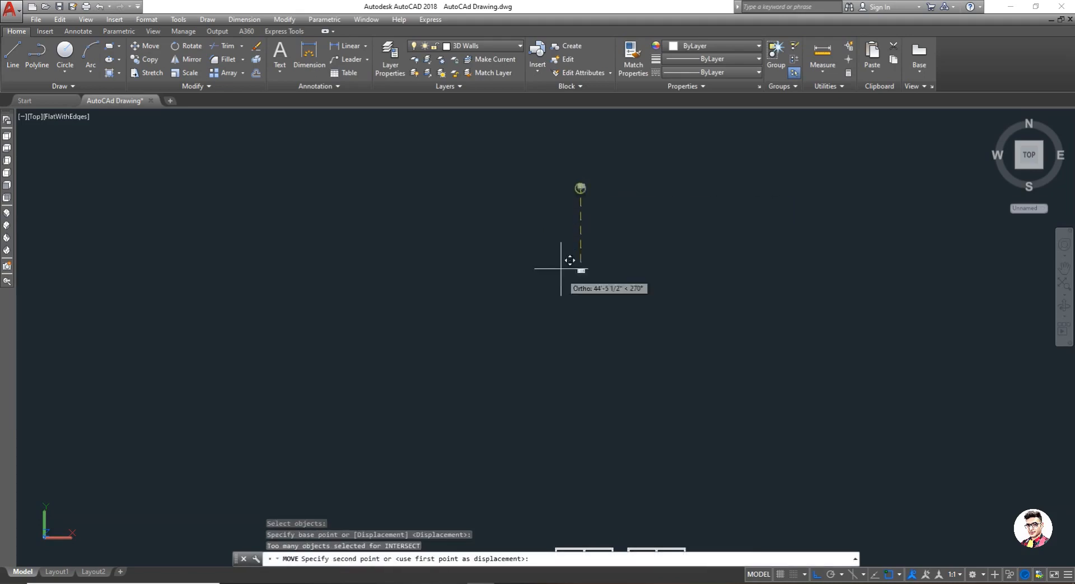
pyautogui.scroll(10, 581, 477)
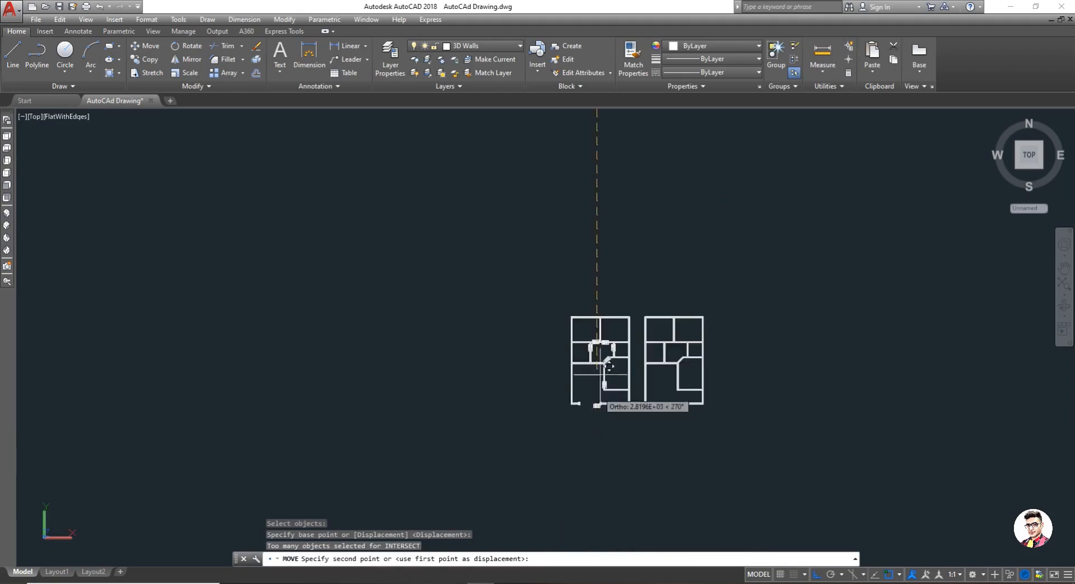
pyautogui.scroll(3, 597, 368)
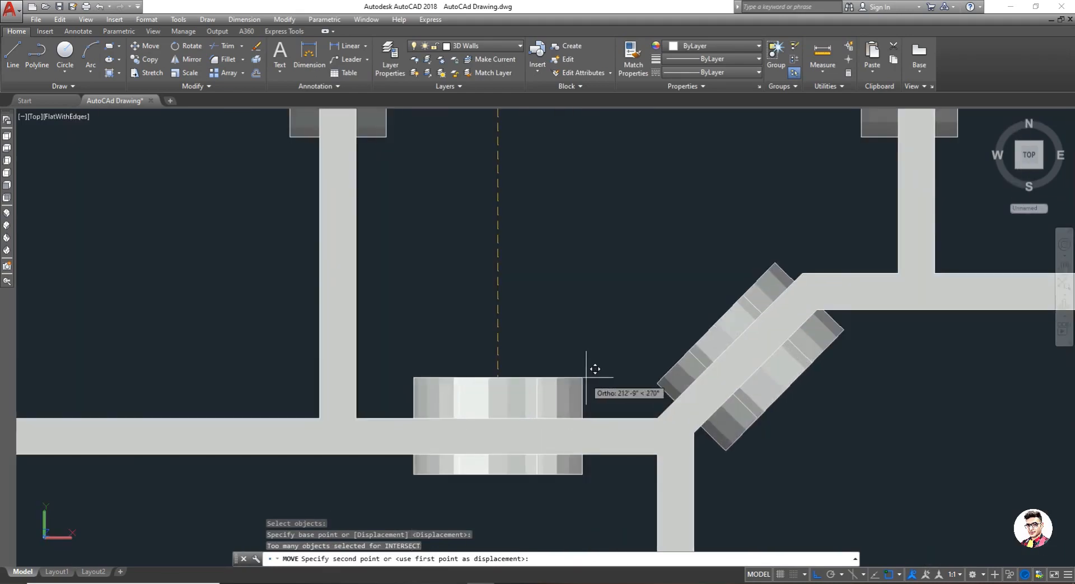
pyautogui.click(574, 390)
pyautogui.scroll(-6, 574, 390)
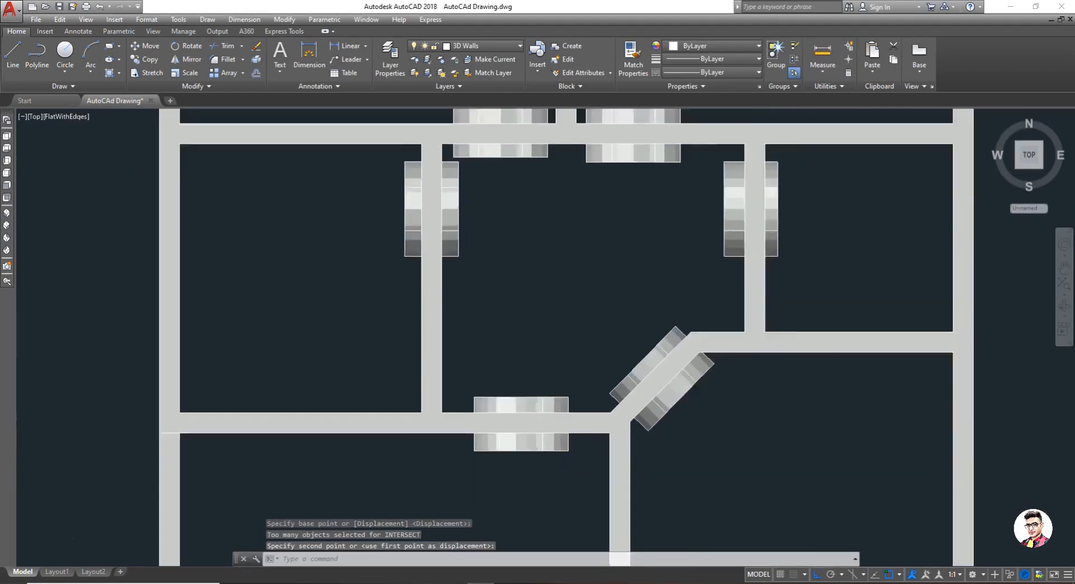
pyautogui.press('Escape')
# Step: Subtract the six arched solids around the central room from the left house's walls
pyautogui.click(1069, 306)
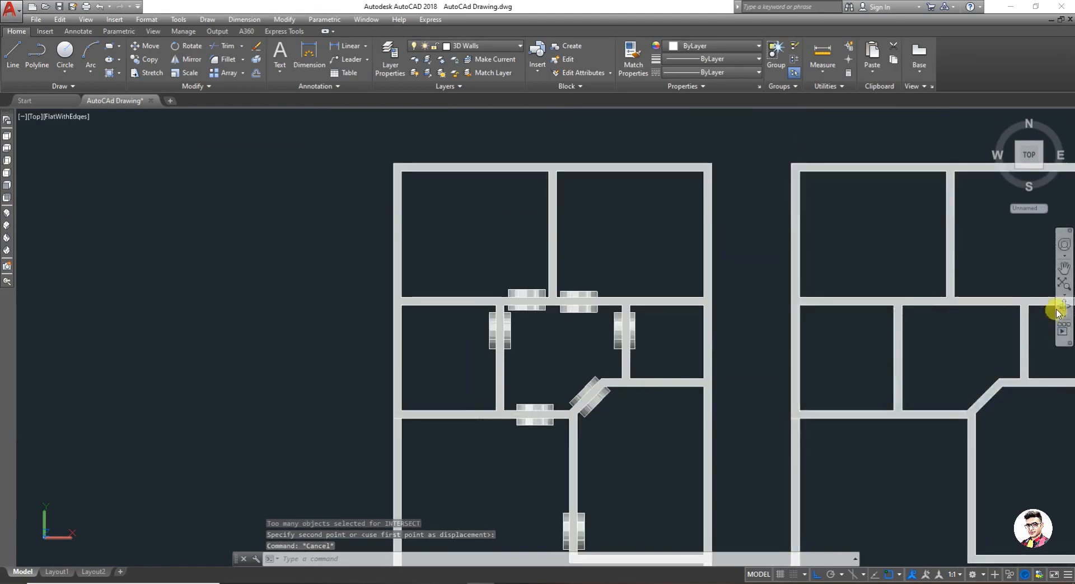
pyautogui.click(1053, 308)
pyautogui.moveTo(717, 355); pyautogui.dragTo(737, 370)
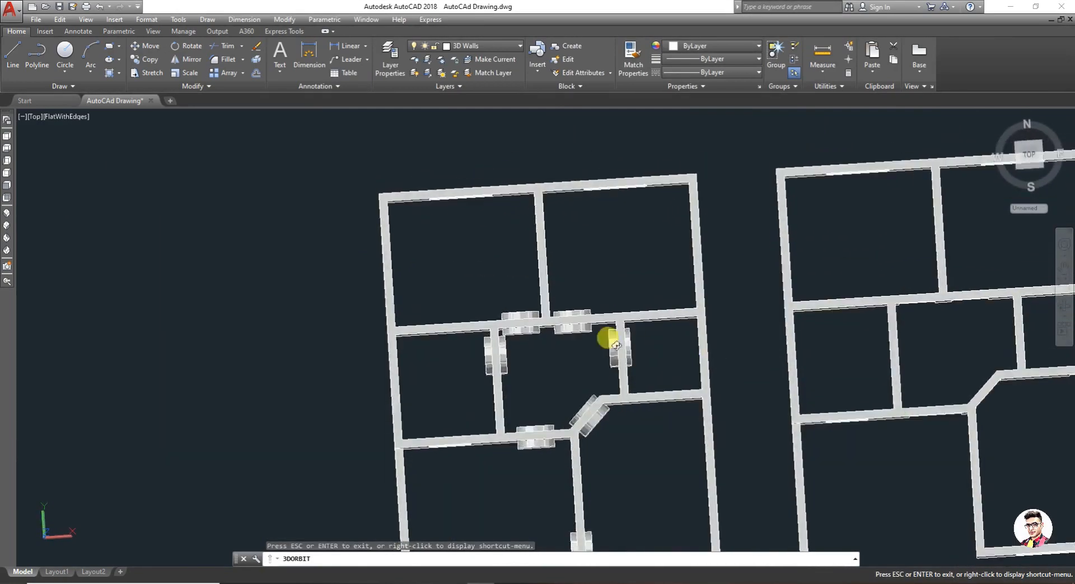
pyautogui.moveTo(616, 346); pyautogui.dragTo(576, 344)
pyautogui.press('Escape')
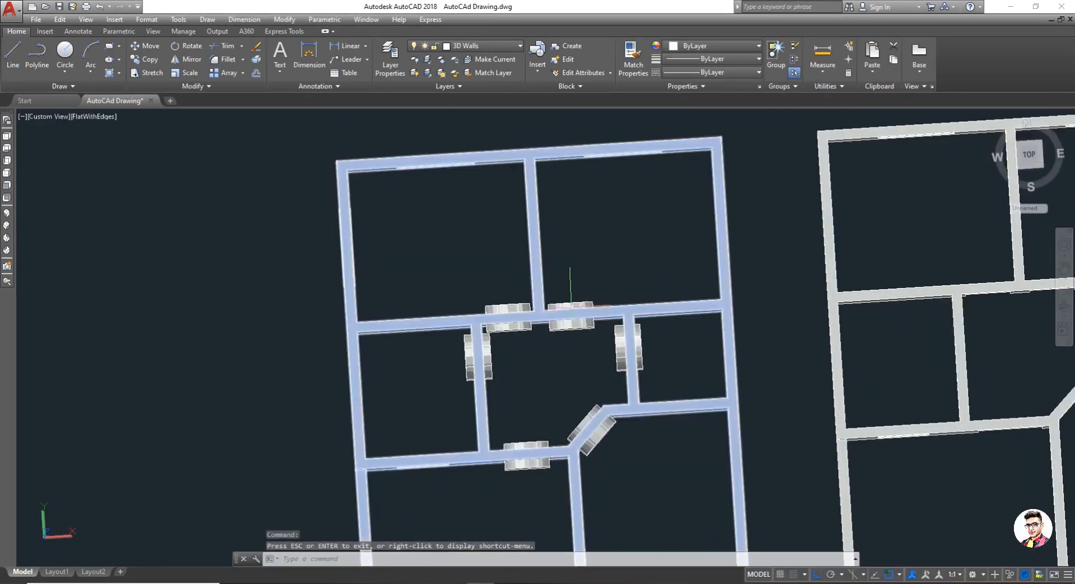
pyautogui.write('sub')
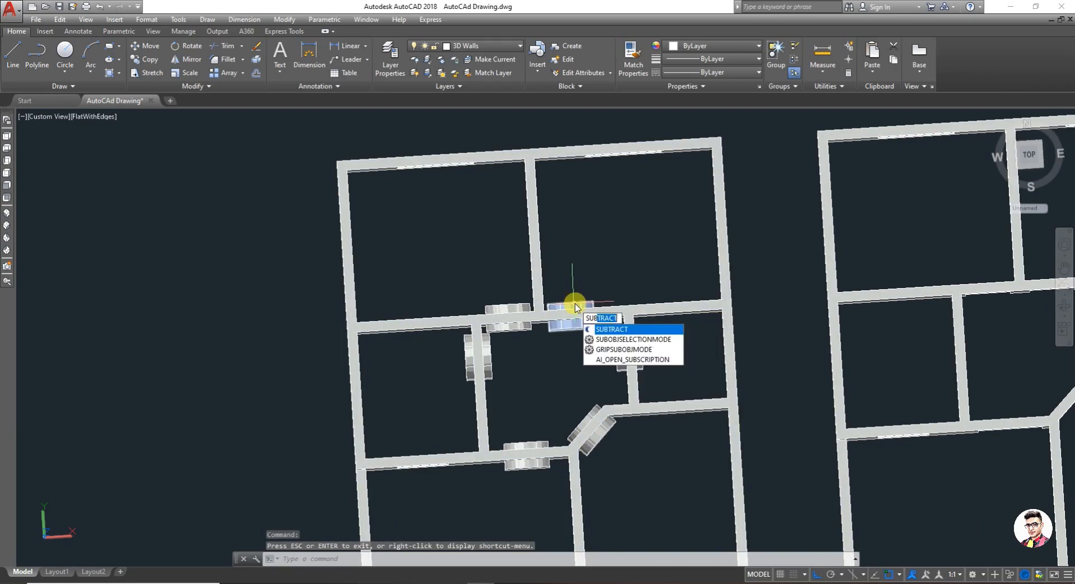
pyautogui.press('Return')
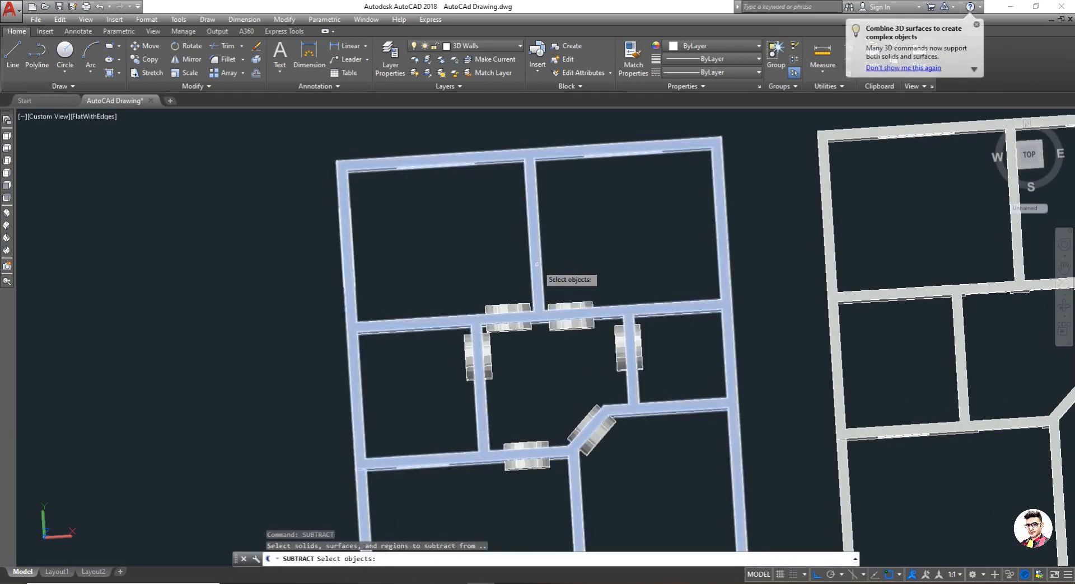
pyautogui.click(536, 264)
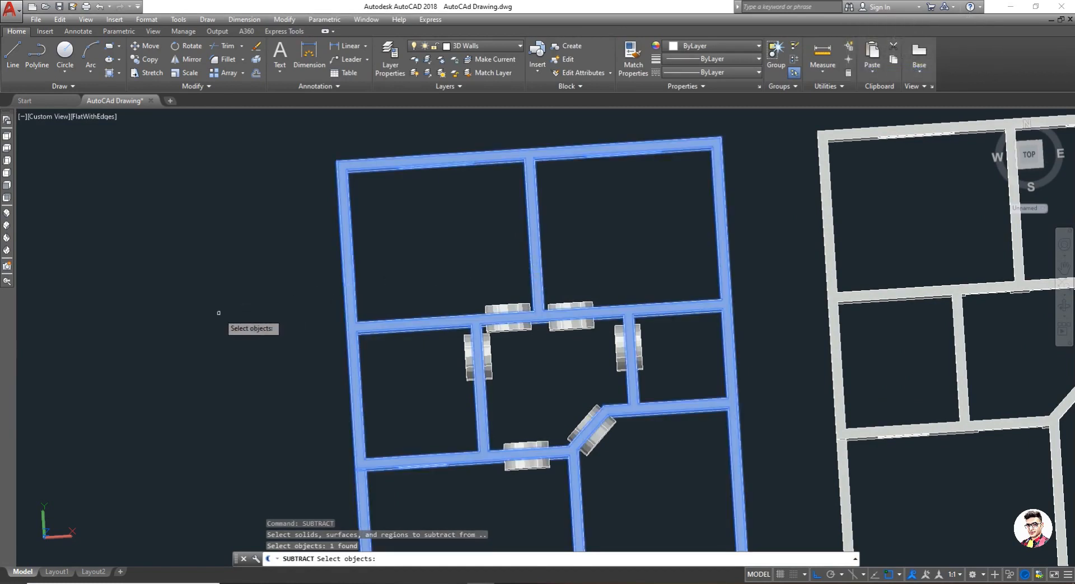
pyautogui.press('Return')
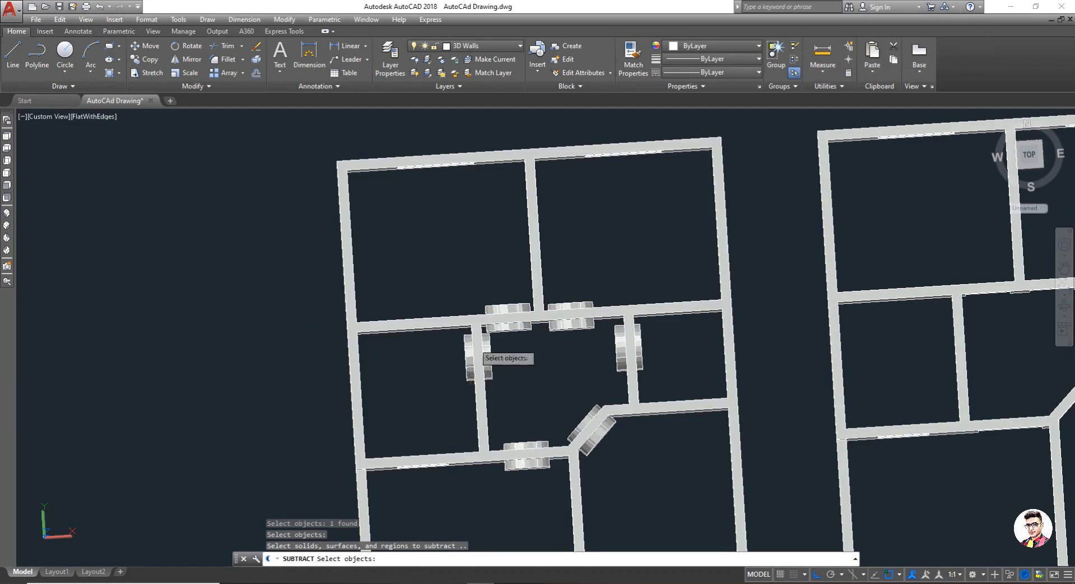
pyautogui.click(500, 330)
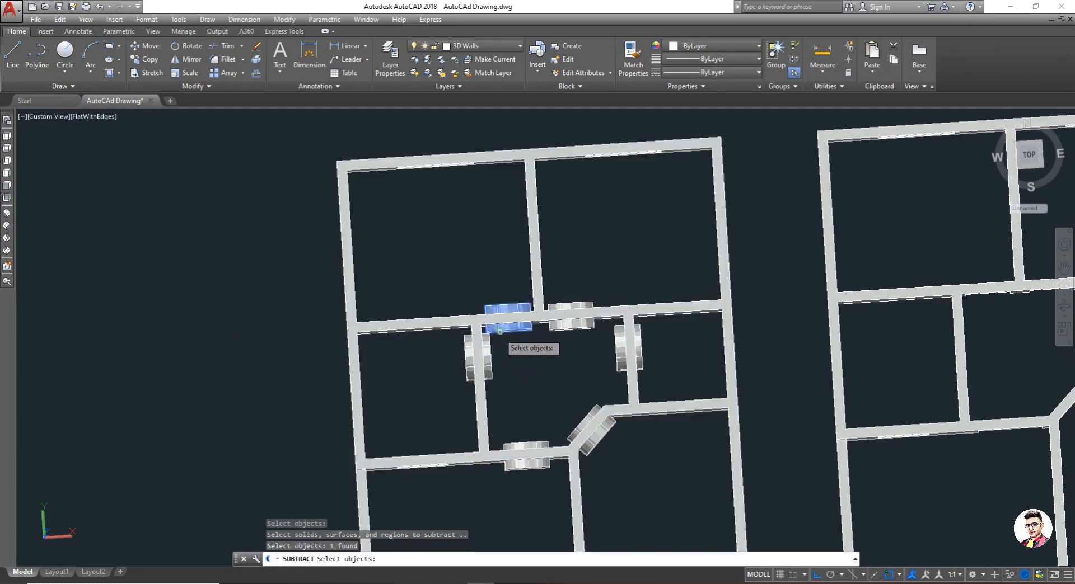
pyautogui.click(486, 358)
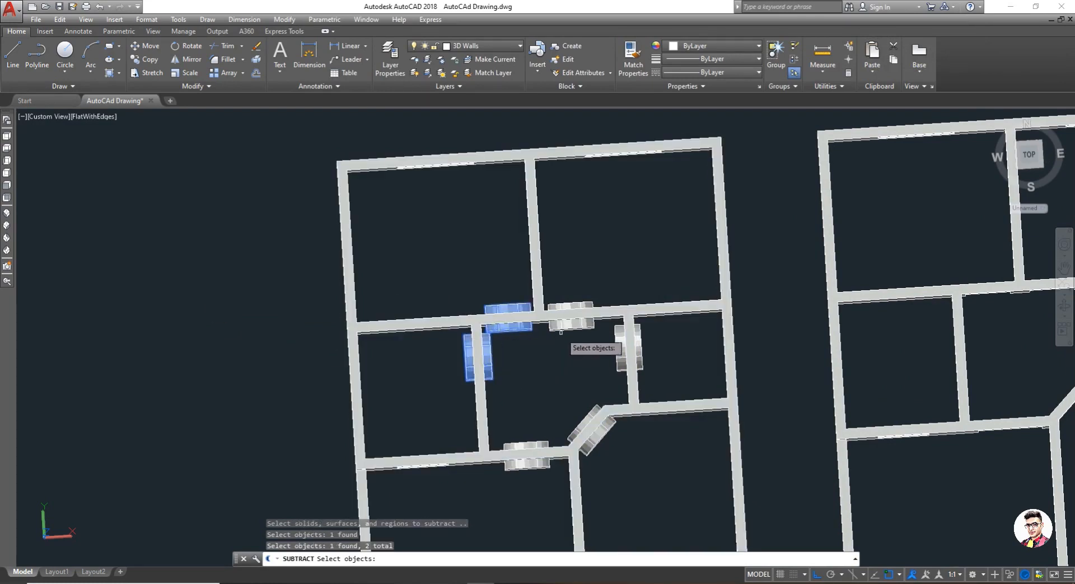
pyautogui.click(628, 358)
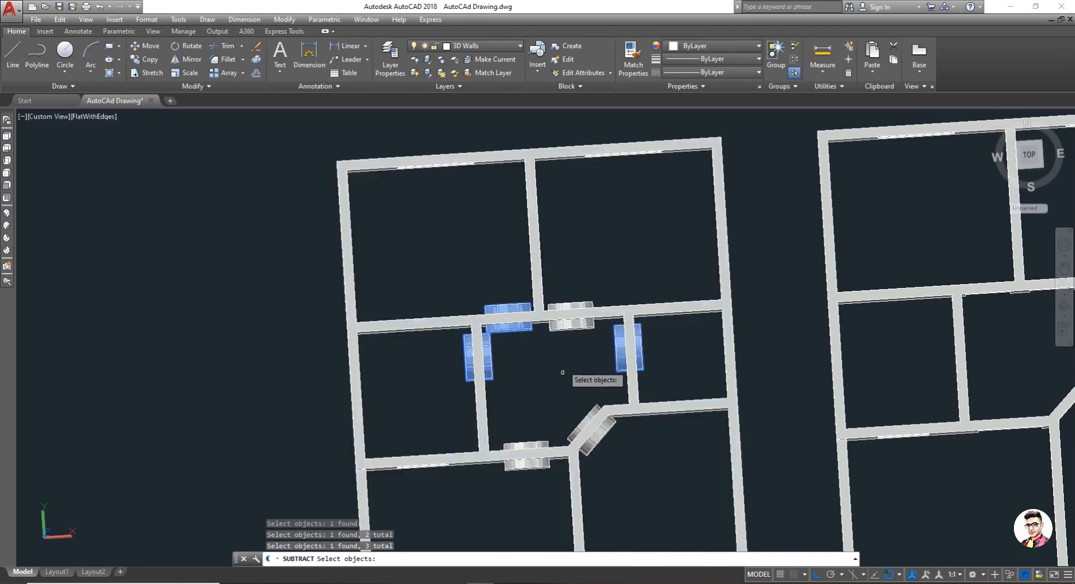
pyautogui.click(566, 322)
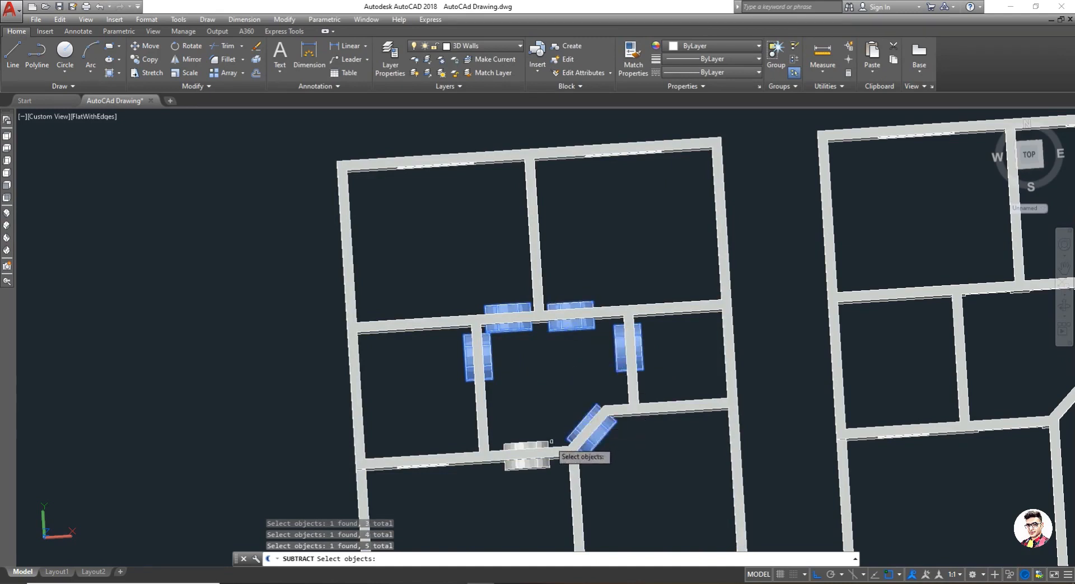
pyautogui.click(546, 442)
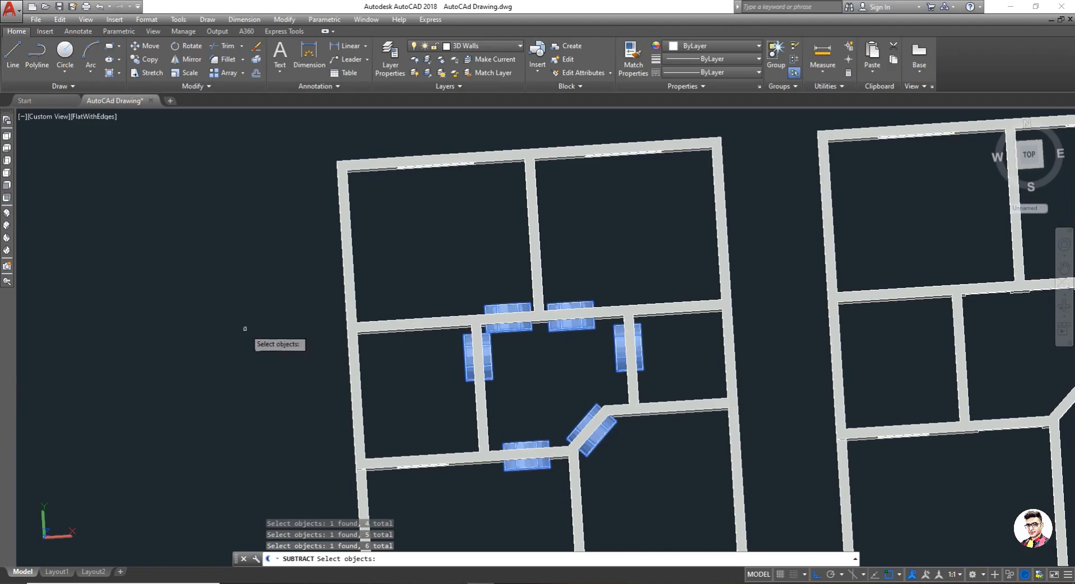
pyautogui.press('Return')
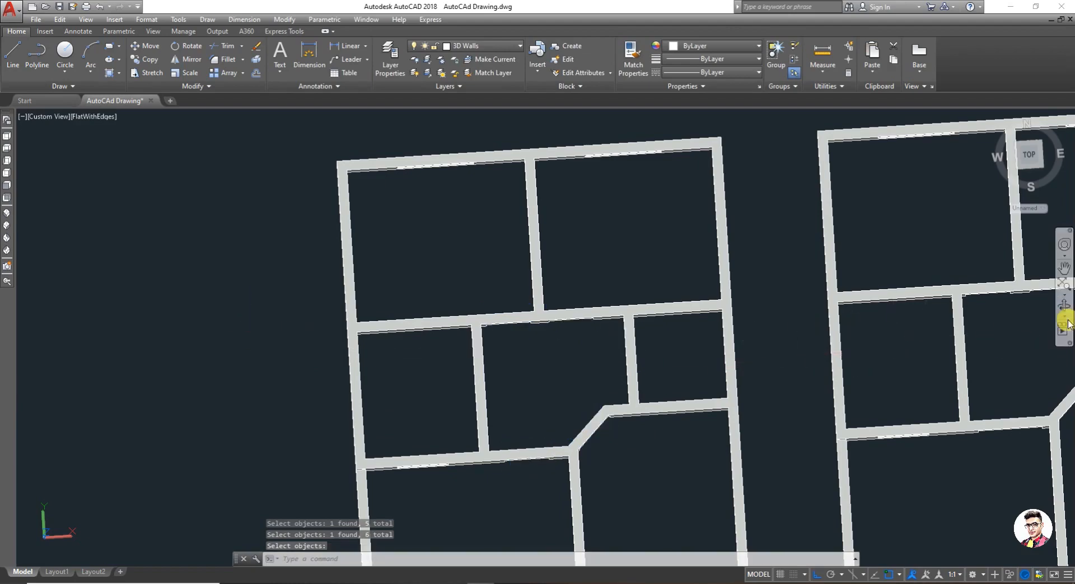
# Step: Orbit the model to inspect the arched openings cut around the central room and look for any remaining solid
pyautogui.click(1063, 303)
pyautogui.moveTo(794, 328)
pyautogui.mouseDown()
pyautogui.moveTo(783, 283)
pyautogui.moveTo(791, 237)
pyautogui.moveTo(840, 216)
pyautogui.moveTo(807, 247)
pyautogui.moveTo(790, 318)
pyautogui.mouseUp()
pyautogui.scroll(-3, 655, 459)
pyautogui.scroll(2, 643, 439)
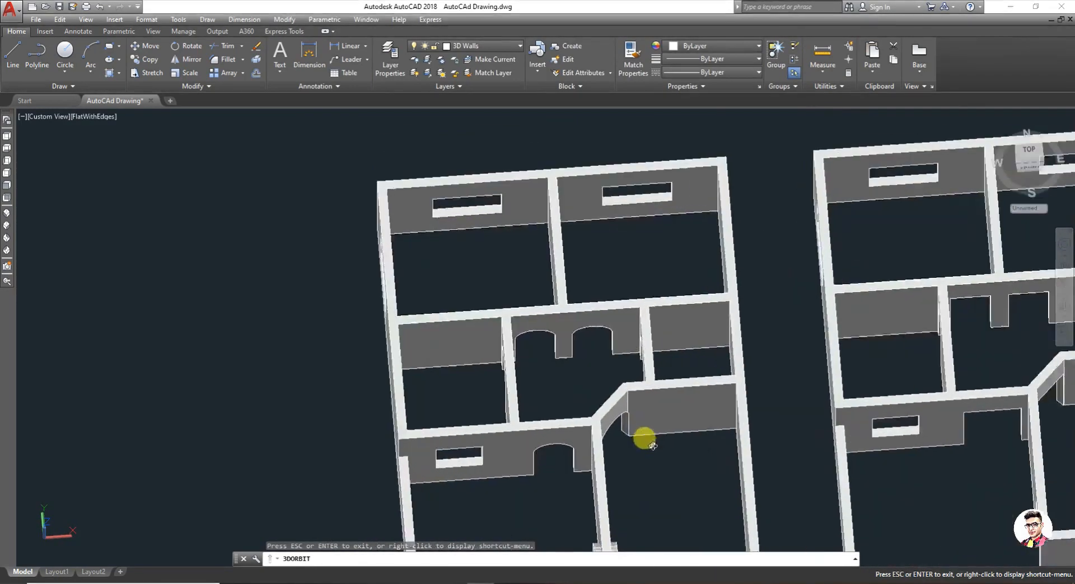
pyautogui.scroll(-3, 637, 451)
pyautogui.scroll(-1, 636, 451)
pyautogui.press('Escape')
# Step: Subtract the remaining arched solid beside the front room's corner from the left house's walls
pyautogui.scroll(8, 643, 452)
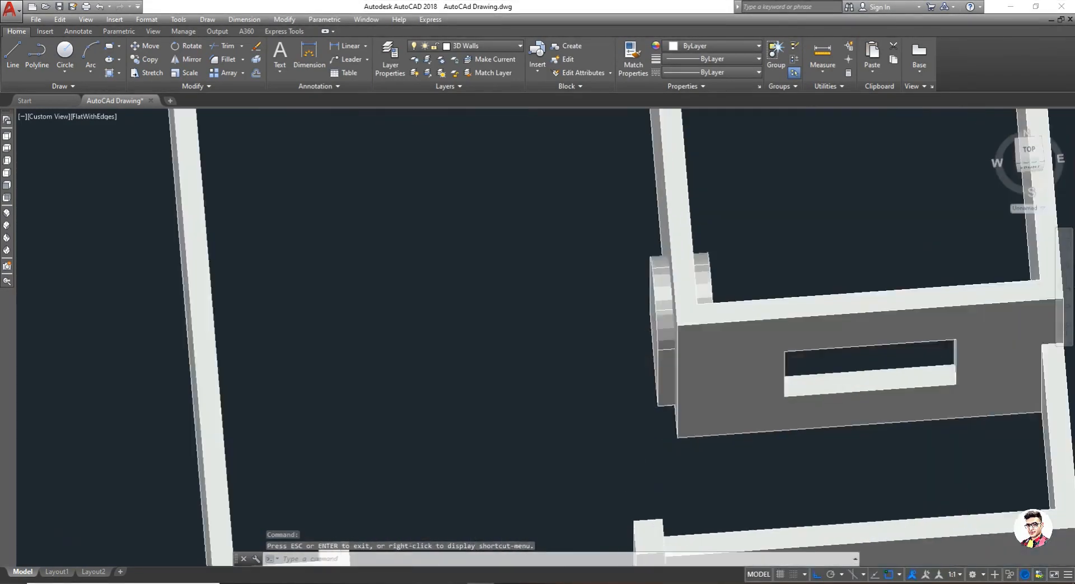
pyautogui.write('sub')
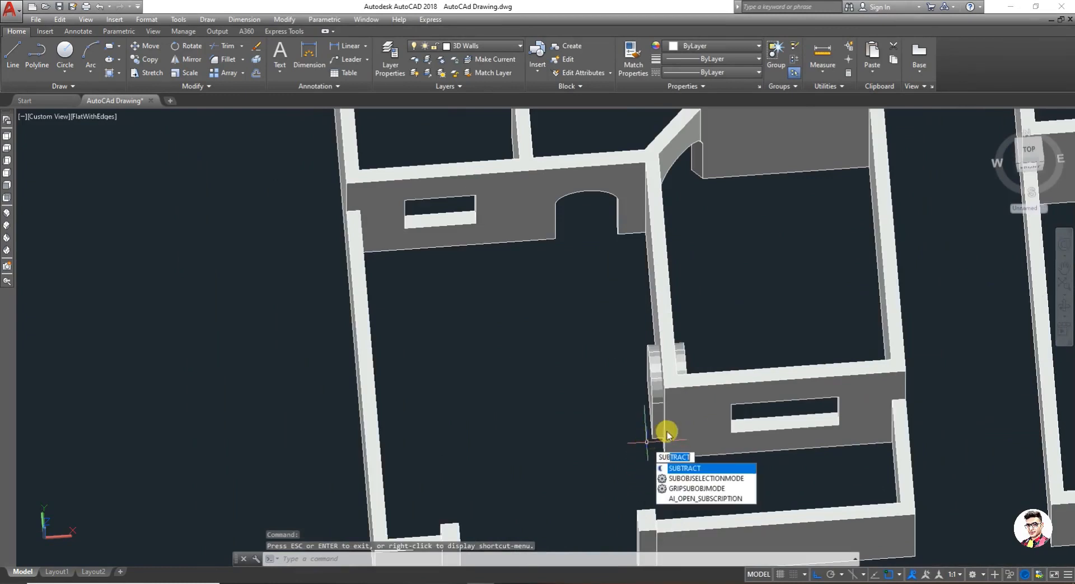
pyautogui.press('Return')
pyautogui.click(691, 397)
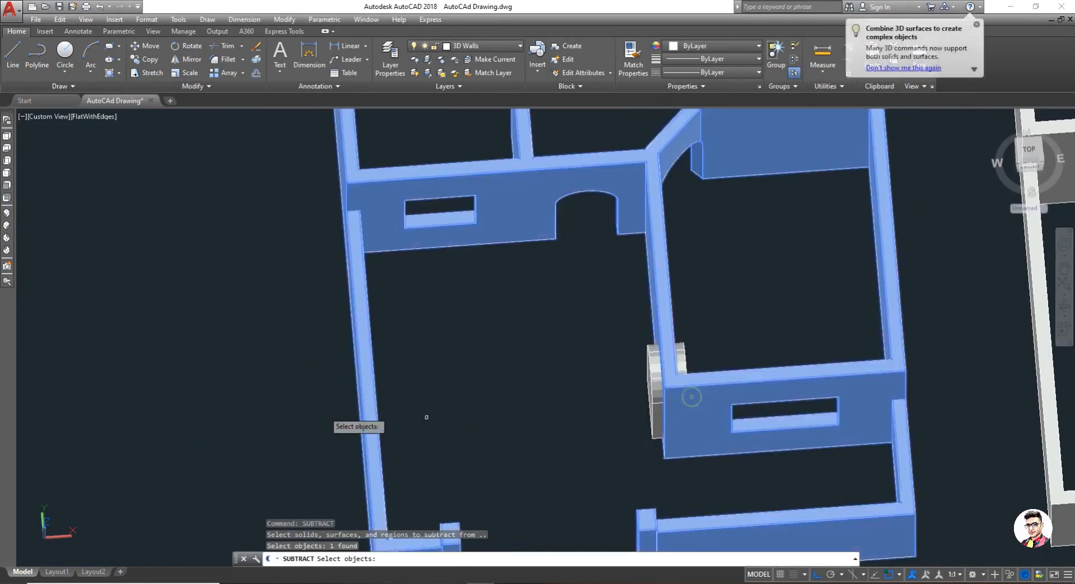
pyautogui.press('Return')
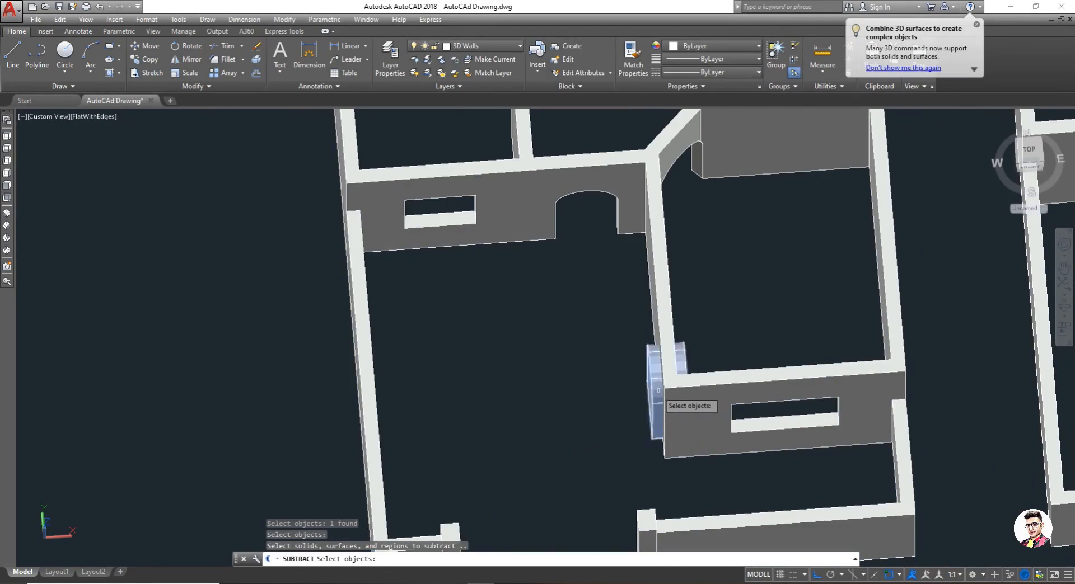
pyautogui.click(649, 399)
pyautogui.press('Return')
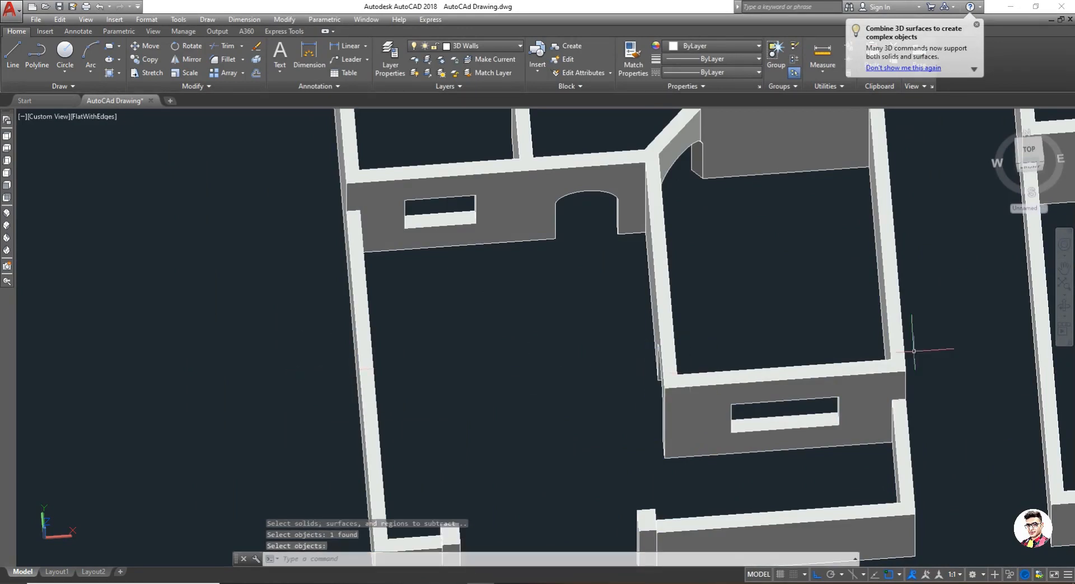
# Step: Orbit around the left house and examine the arched opening in the front wall up close
pyautogui.click(1060, 309)
pyautogui.moveTo(862, 314); pyautogui.dragTo(883, 254)
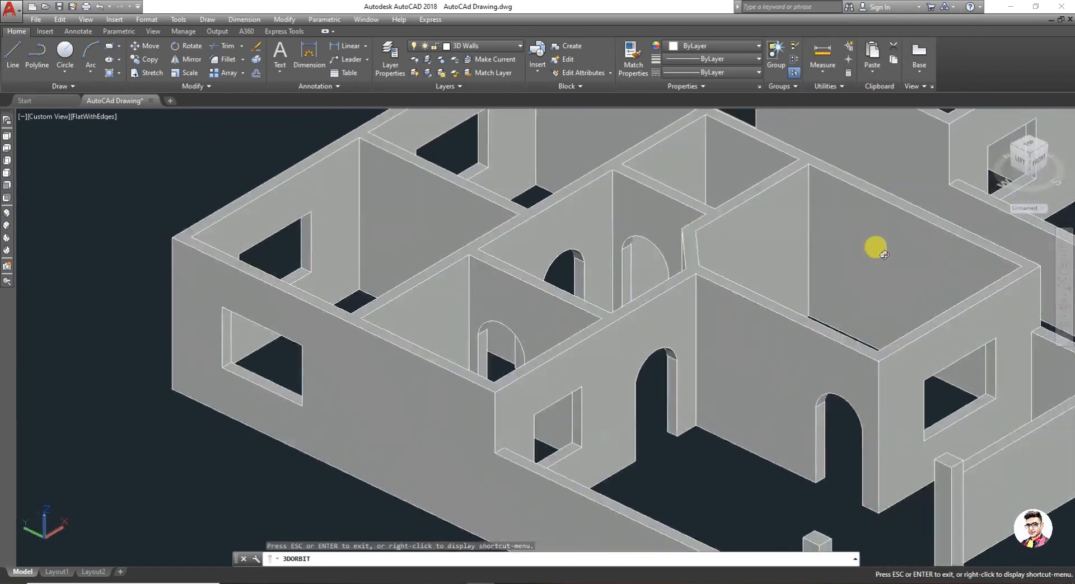
pyautogui.moveTo(774, 350); pyautogui.dragTo(649, 333)
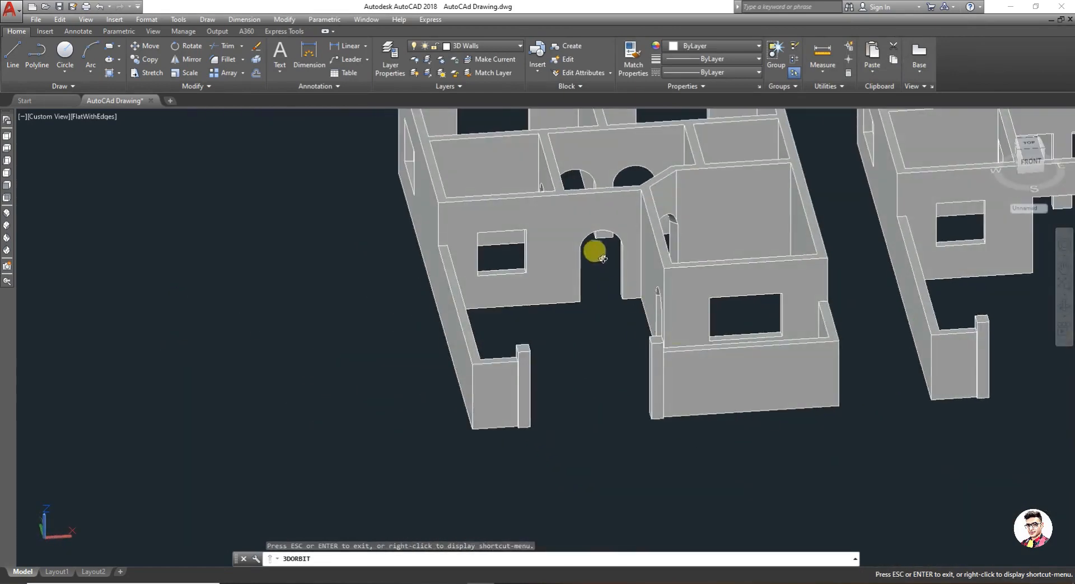
pyautogui.scroll(6, 602, 258)
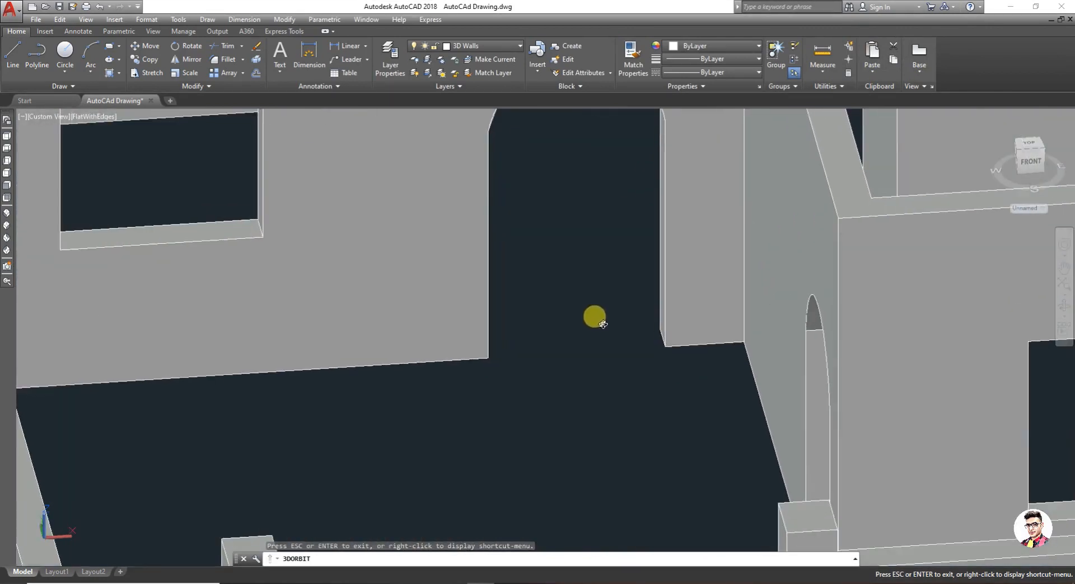
pyautogui.scroll(-3, 600, 330)
pyautogui.scroll(2, 625, 148)
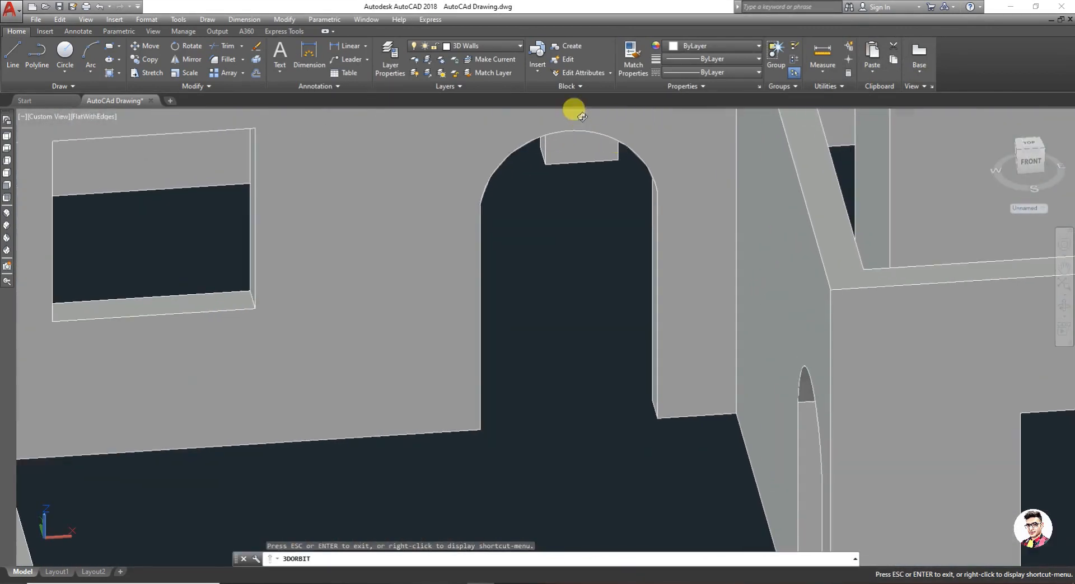
pyautogui.scroll(4, 582, 117)
pyautogui.scroll(-5, 562, 245)
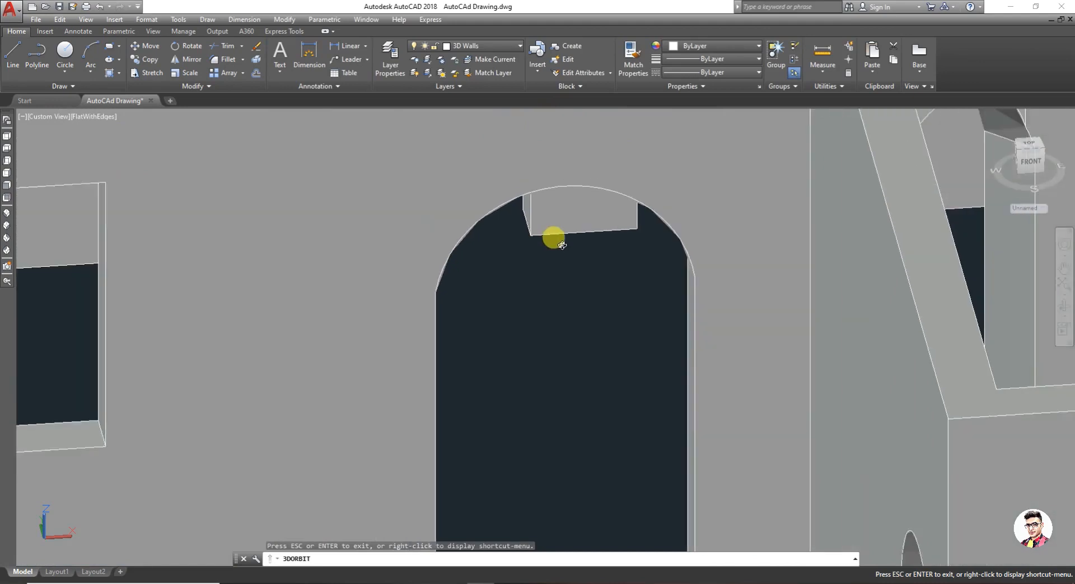
pyautogui.moveTo(542, 377); pyautogui.dragTo(477, 362)
pyautogui.scroll(3, 500, 419)
pyautogui.scroll(-4, 500, 418)
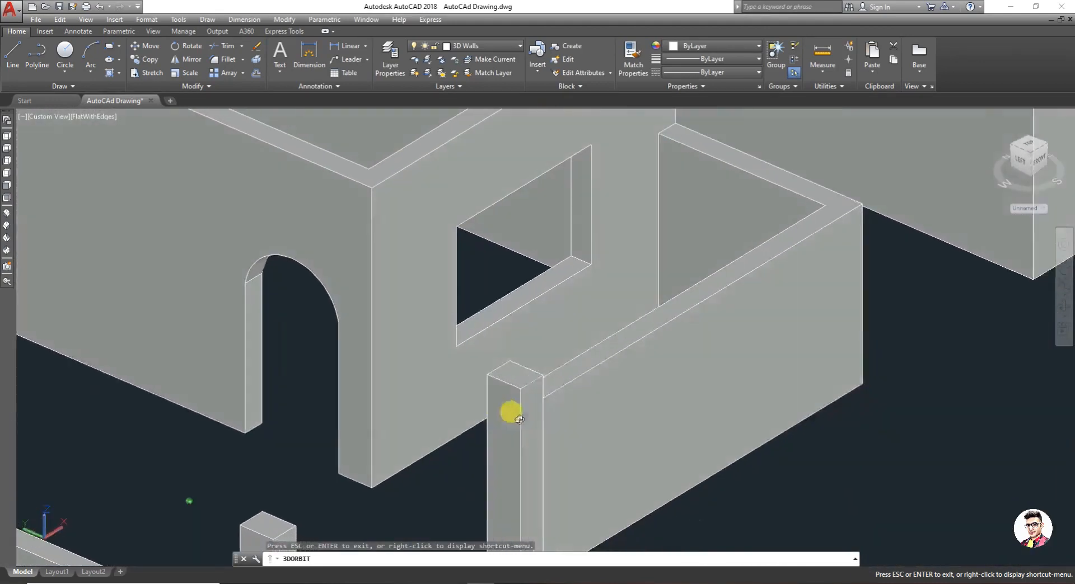
# Step: Inspect the two arched openings facing the left house's front courtyard from the side and front
pyautogui.scroll(-4, 235, 367)
pyautogui.scroll(-3, 153, 362)
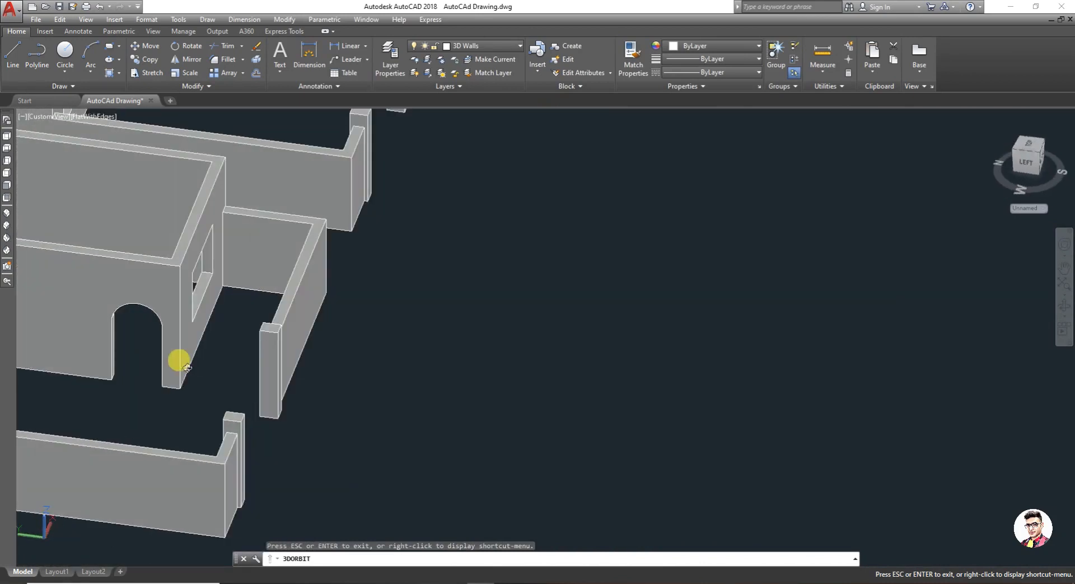
pyautogui.moveTo(120, 336)
pyautogui.mouseDown()
pyautogui.moveTo(137, 321)
pyautogui.moveTo(107, 326)
pyautogui.mouseUp()
pyautogui.scroll(4, 66, 339)
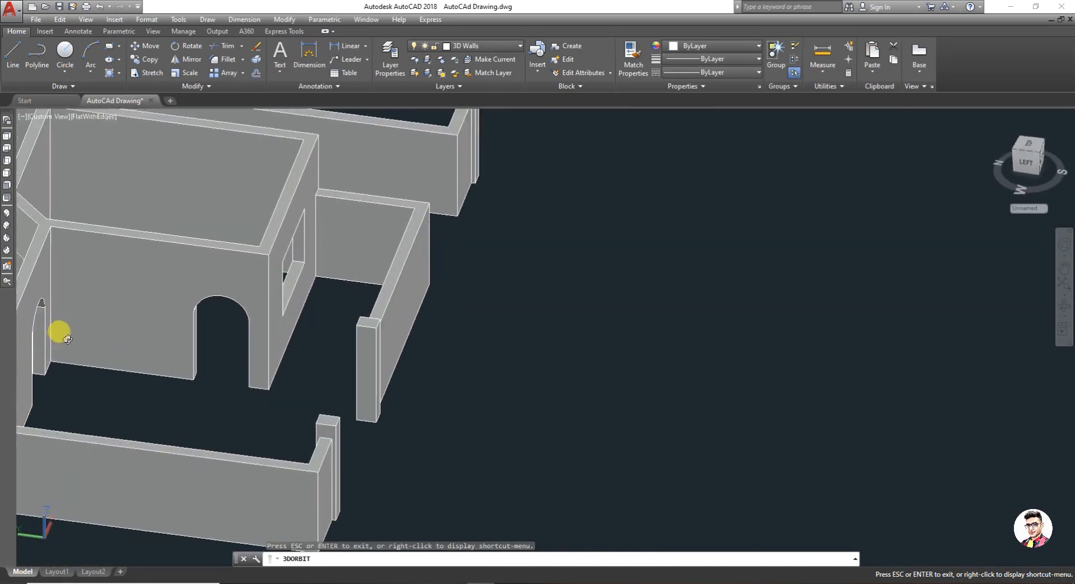
pyautogui.scroll(4, 140, 329)
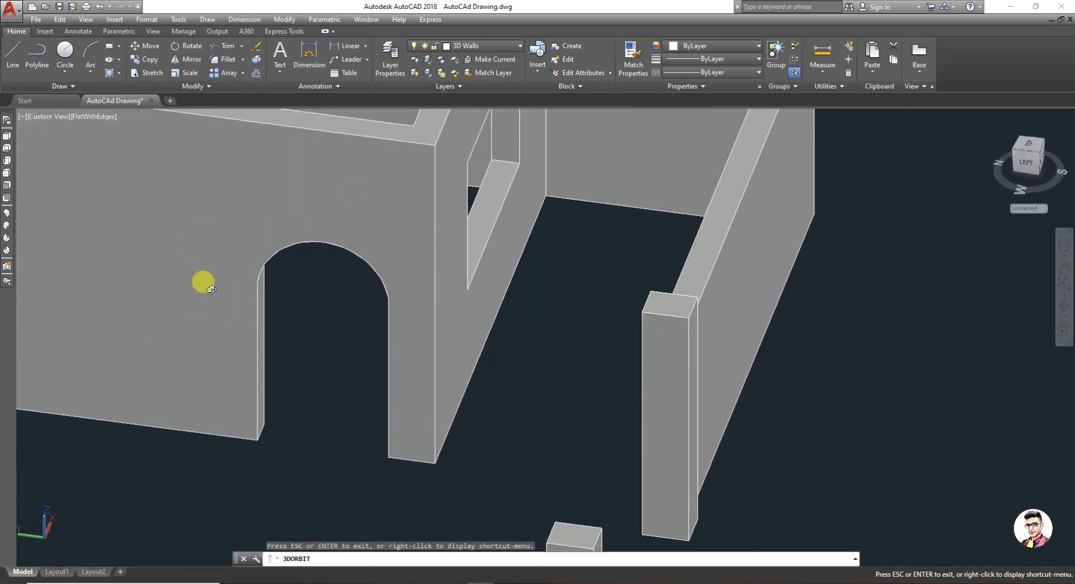
pyautogui.moveTo(314, 337); pyautogui.dragTo(274, 340)
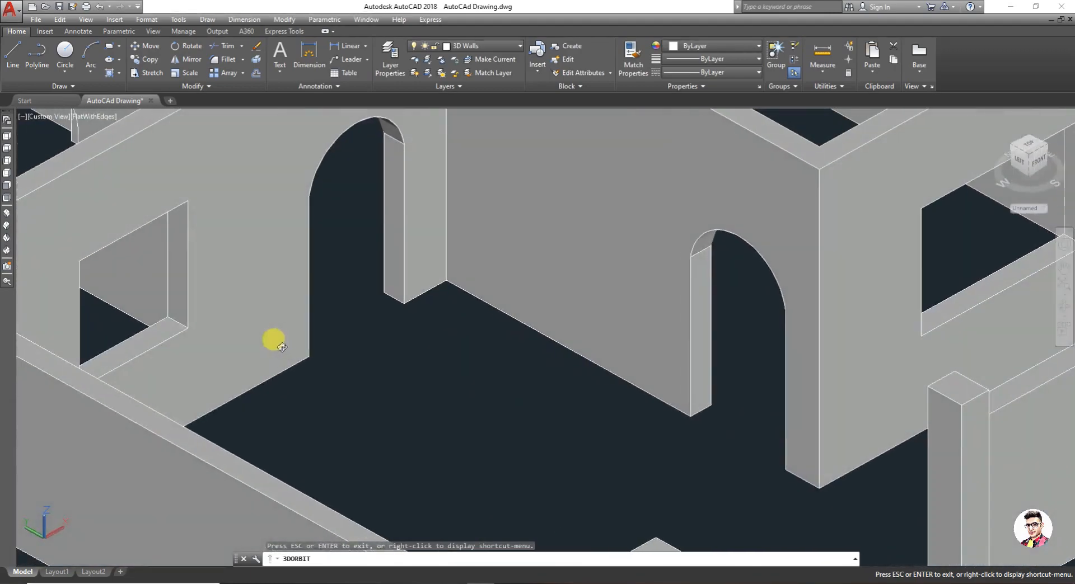
pyautogui.scroll(-3, 434, 310)
pyautogui.moveTo(492, 337); pyautogui.dragTo(451, 333)
pyautogui.scroll(-5, 459, 340)
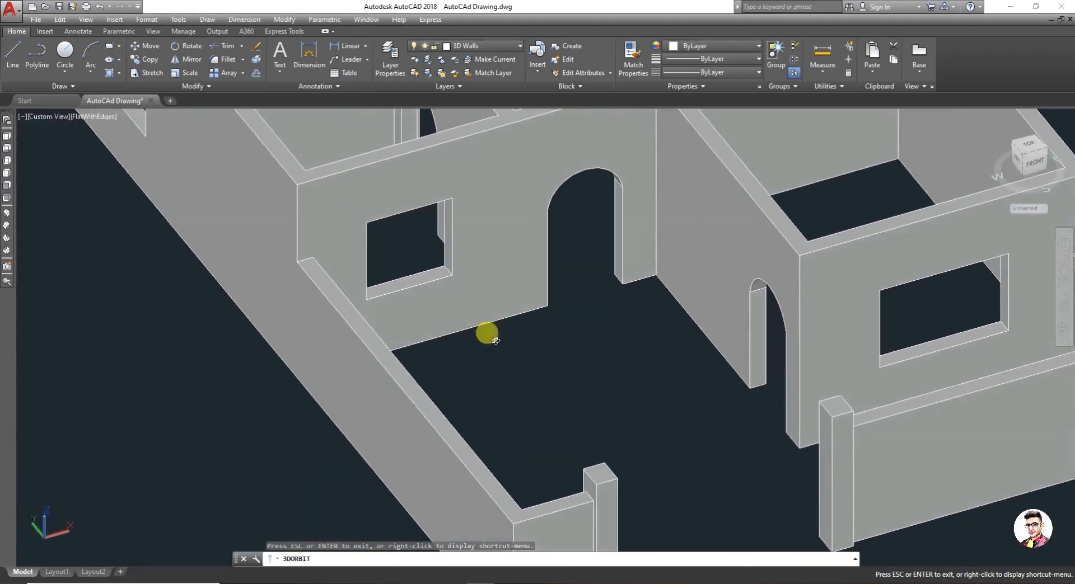
pyautogui.scroll(-3, 616, 328)
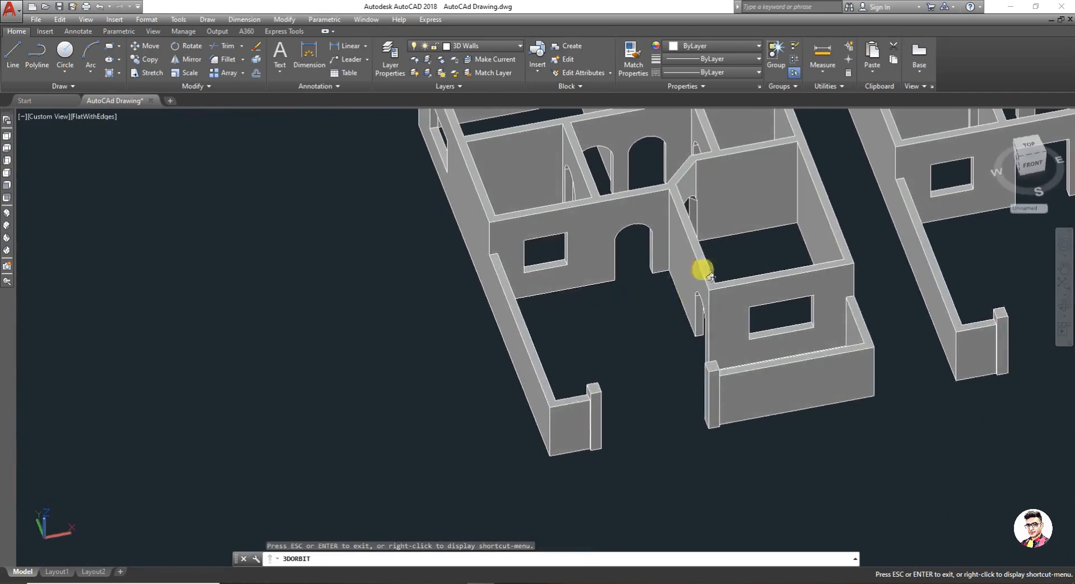
# Step: Orbit to an overview of both houses and compare the left house's arched openings with the right house's rectangular ones
pyautogui.scroll(2, 679, 202)
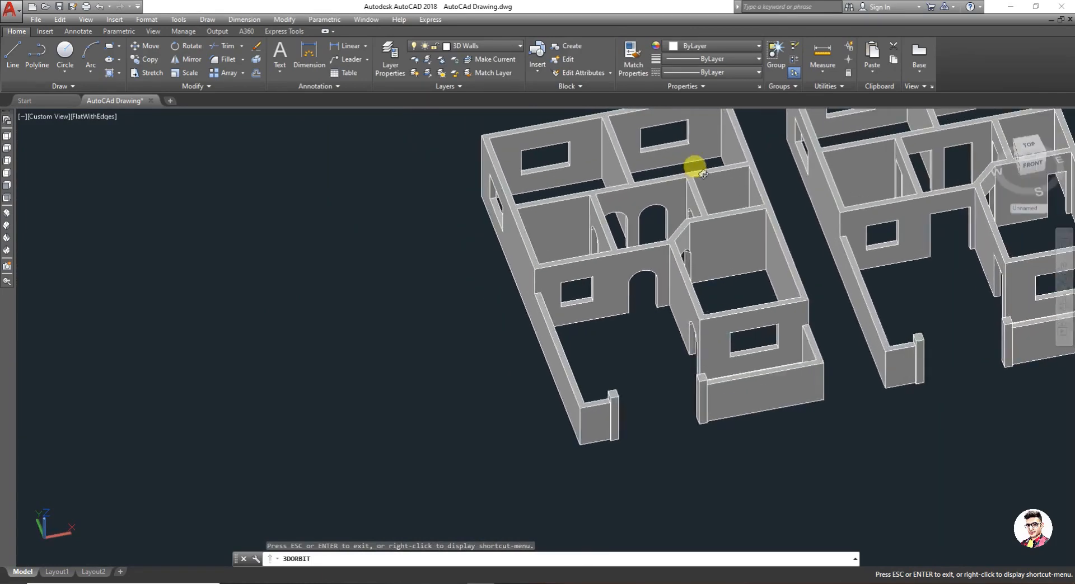
pyautogui.scroll(-2, 693, 168)
pyautogui.scroll(5, 835, 208)
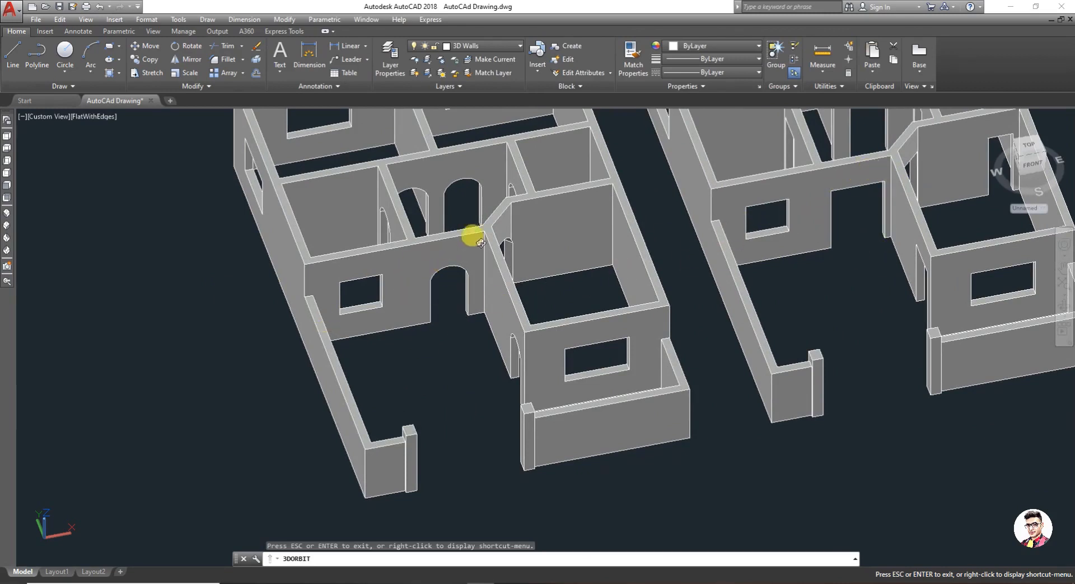
pyautogui.scroll(-8, 474, 365)
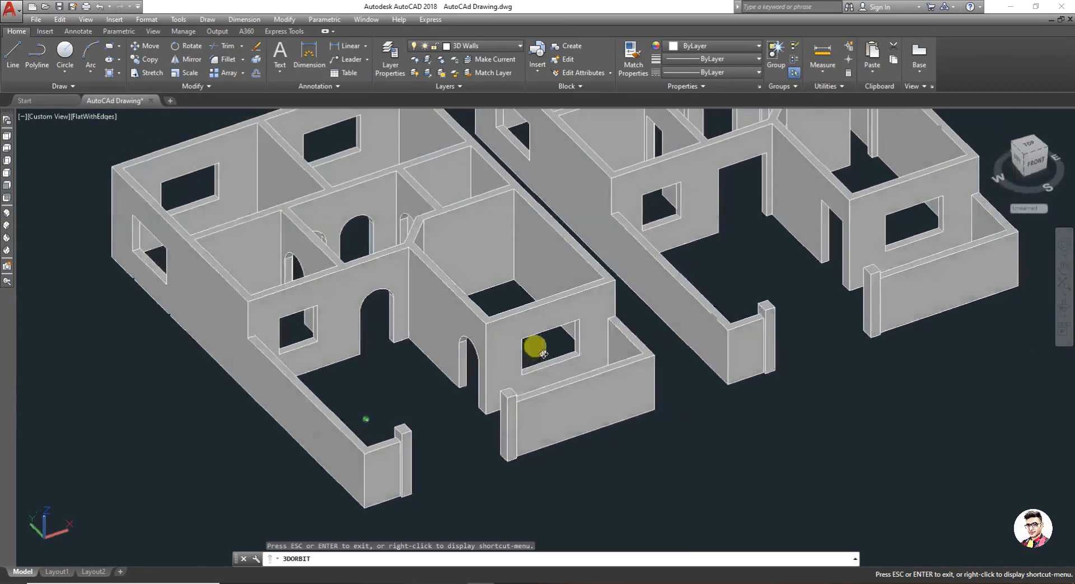
pyautogui.moveTo(523, 349); pyautogui.dragTo(469, 366)
pyautogui.scroll(5, 619, 364)
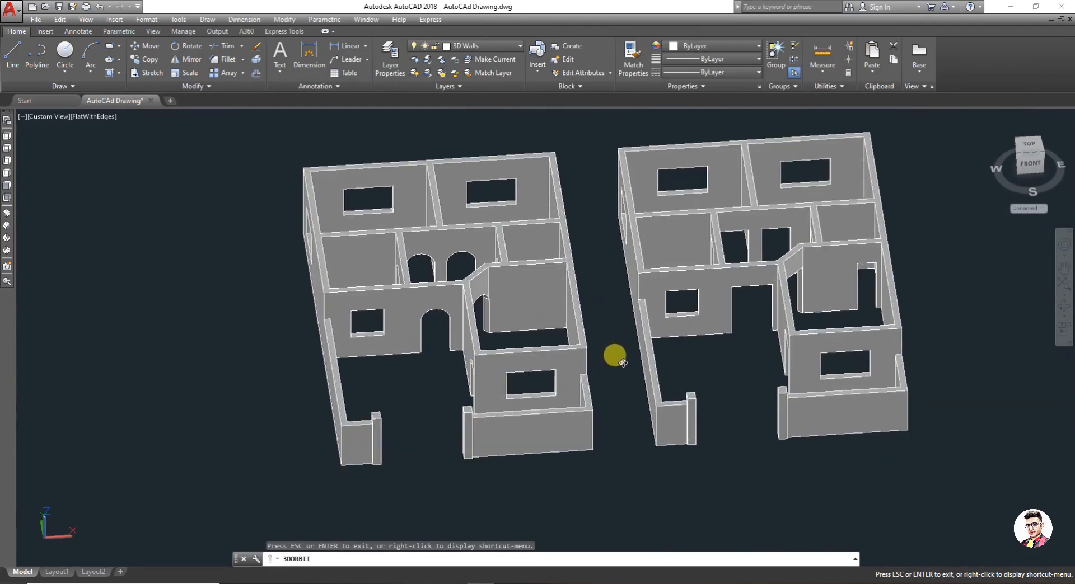
pyautogui.moveTo(615, 382)
pyautogui.mouseDown()
pyautogui.moveTo(563, 415)
pyautogui.moveTo(595, 442)
pyautogui.moveTo(694, 357)
pyautogui.moveTo(554, 379)
pyautogui.moveTo(537, 399)
pyautogui.moveTo(602, 413)
pyautogui.moveTo(628, 376)
pyautogui.mouseUp()
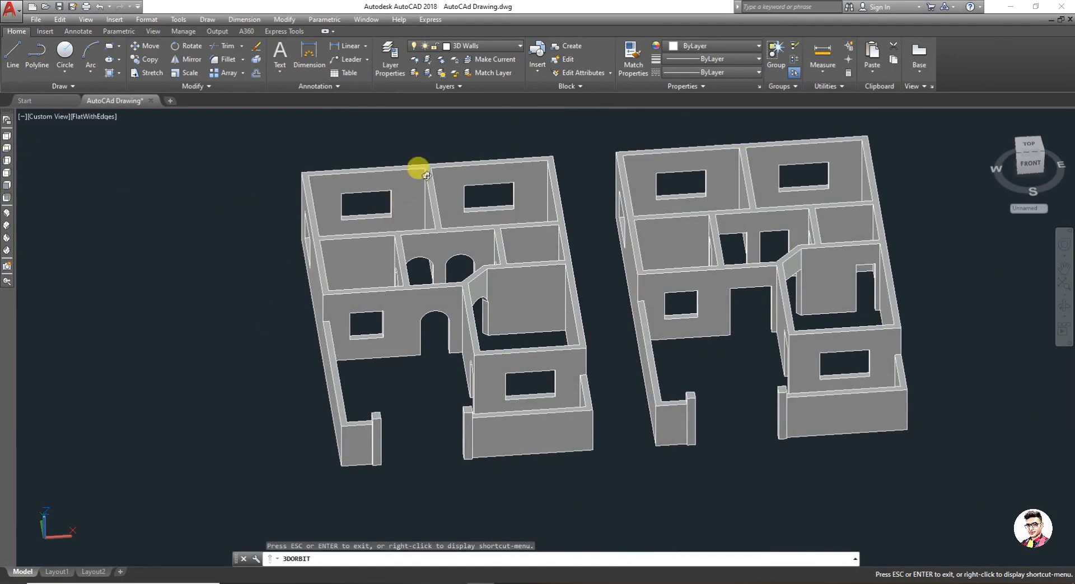
# Step: Examine the left house's rear window opening and the right house's front window opening, and end the orbit
pyautogui.scroll(6, 559, 156)
pyautogui.scroll(2, 449, 247)
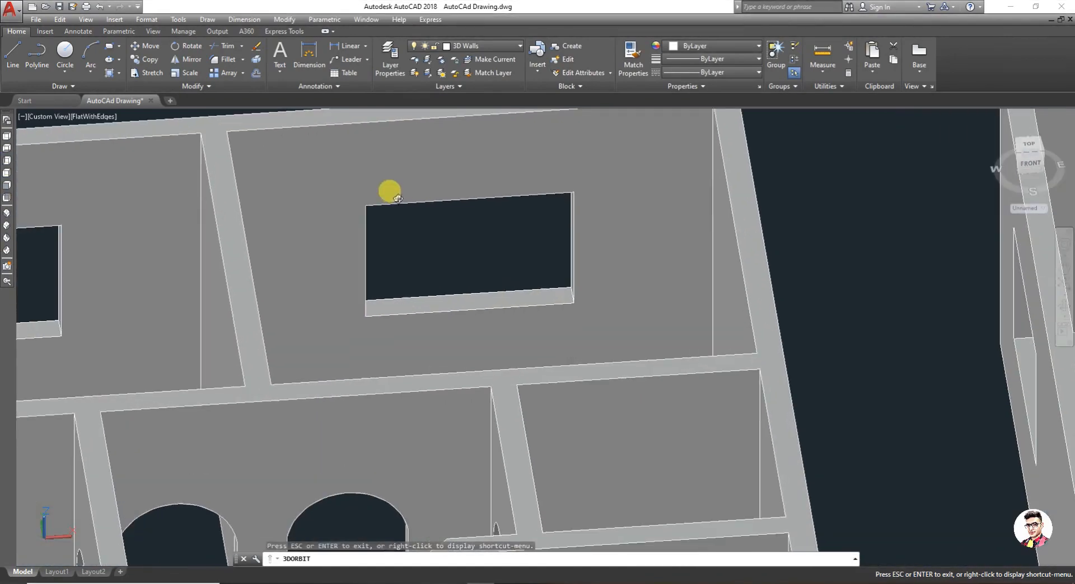
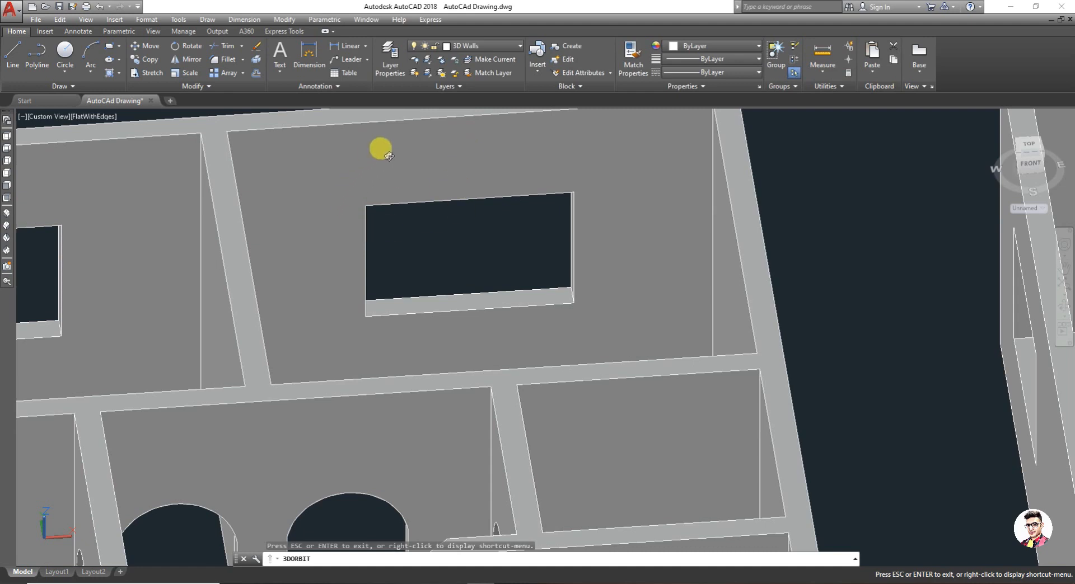
pyautogui.scroll(-8, 360, 244)
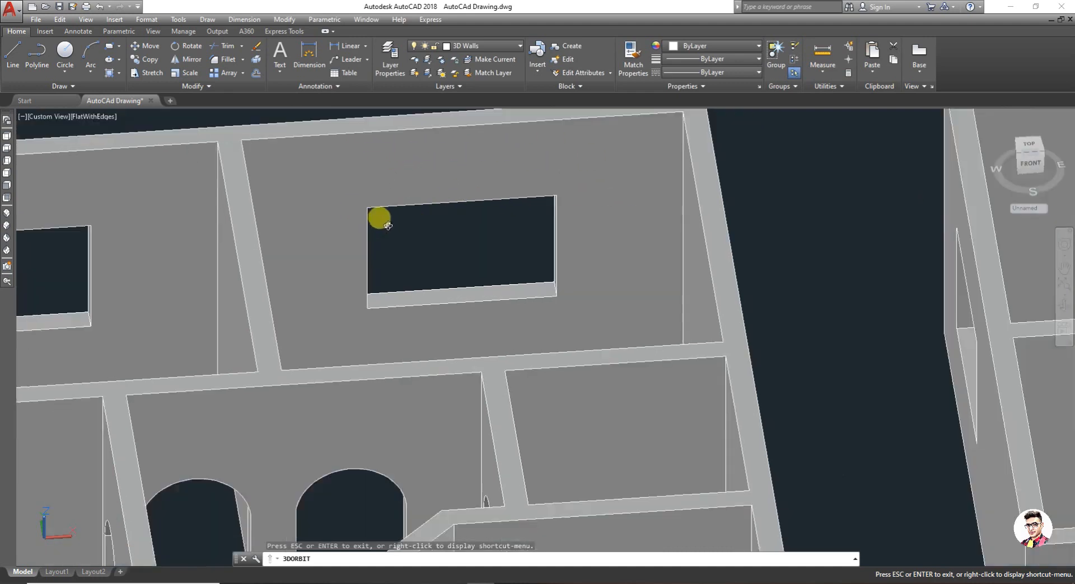
pyautogui.scroll(-3, 417, 336)
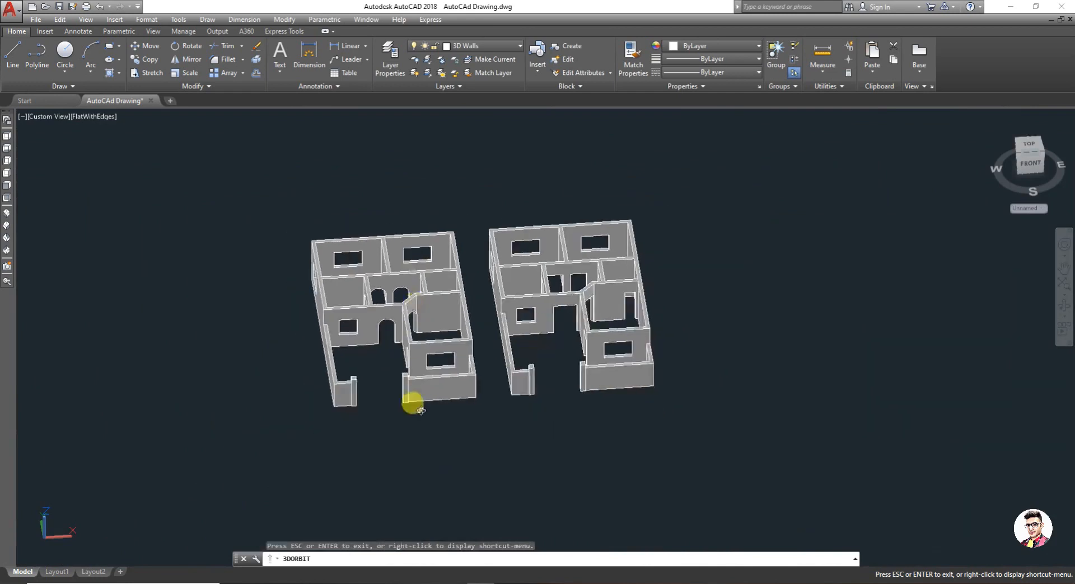
pyautogui.scroll(4, 657, 343)
pyautogui.scroll(3, 693, 328)
pyautogui.scroll(2, 693, 328)
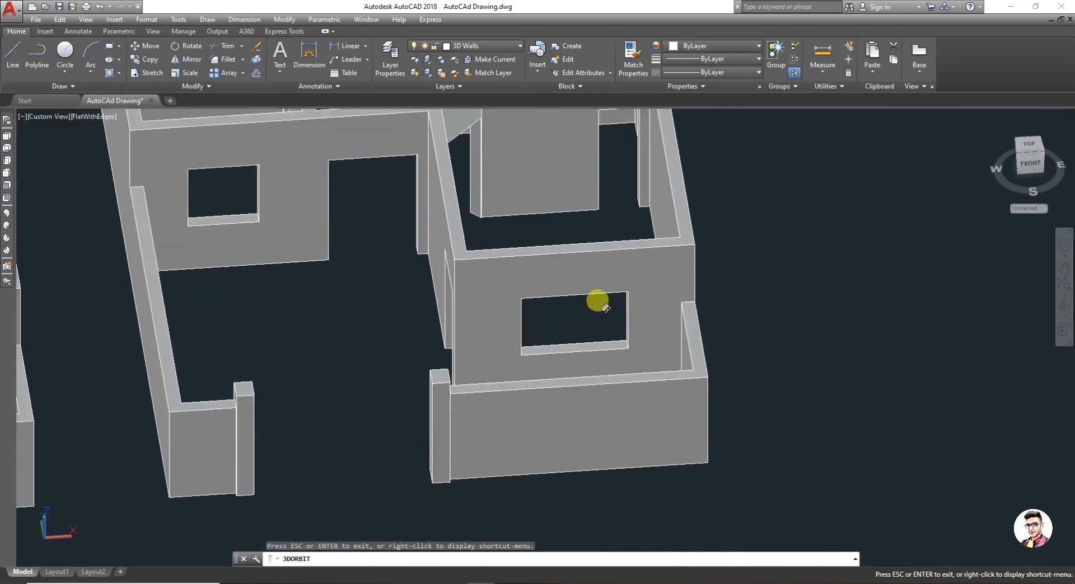
pyautogui.scroll(2, 595, 300)
pyautogui.press('Escape')
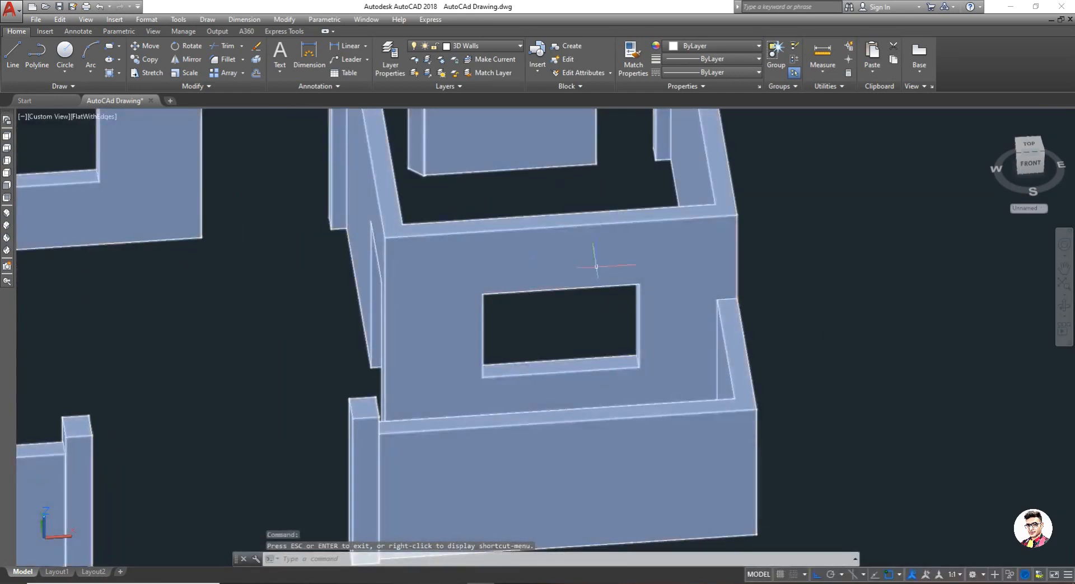
pyautogui.click(883, 370)
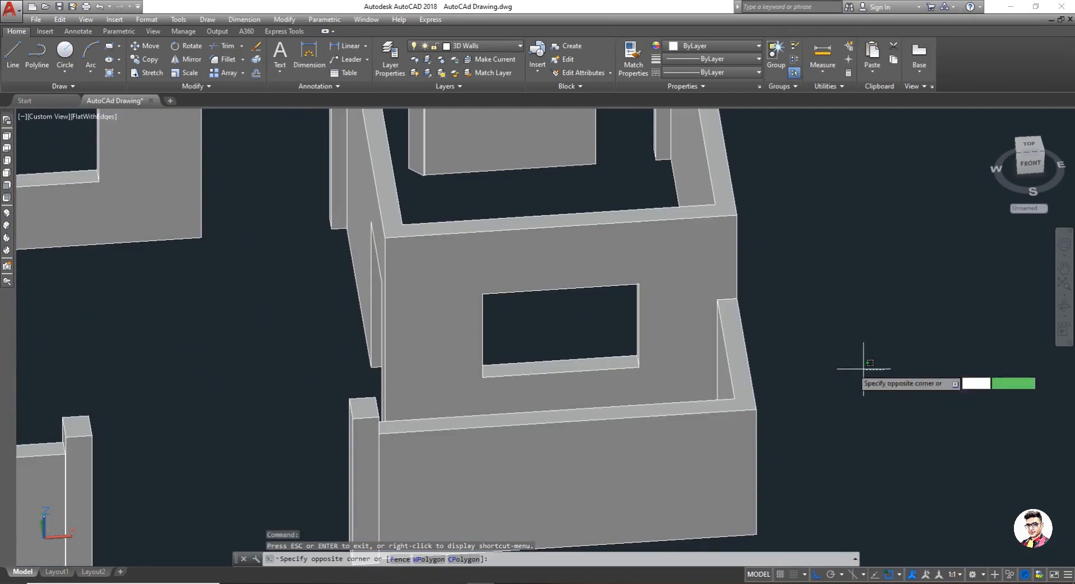
pyautogui.click(982, 302)
pyautogui.click(467, 292)
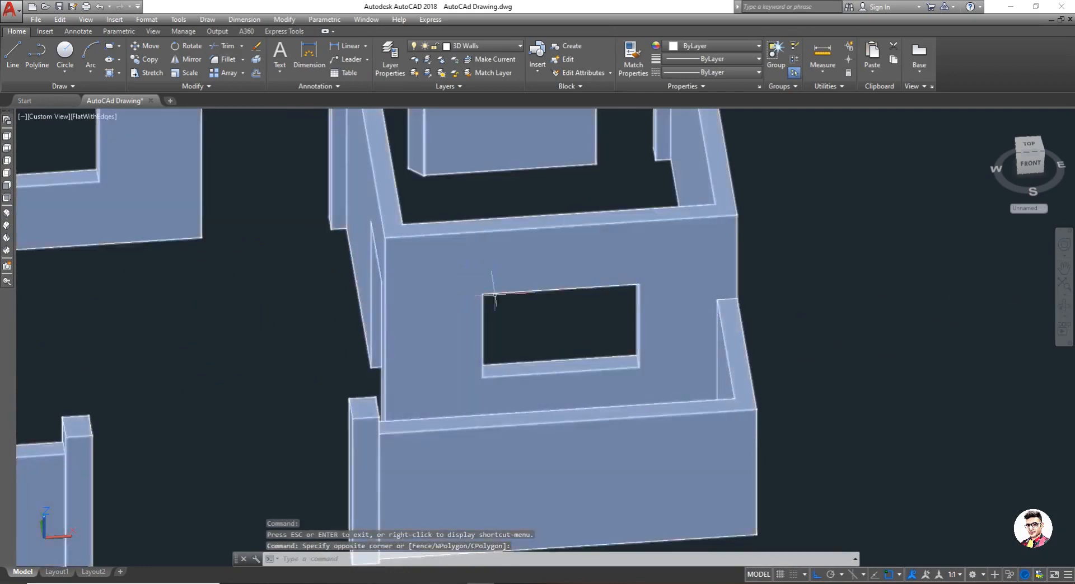
pyautogui.press('Escape')
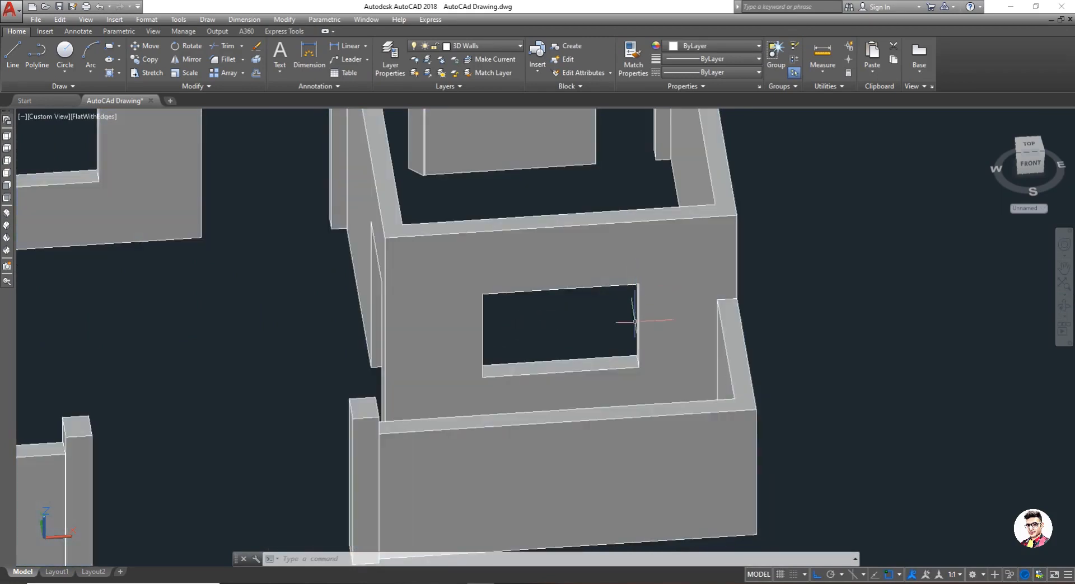
# Step: Examine the right house's front and rear window openings up close and from a distance
pyautogui.scroll(-10, 497, 312)
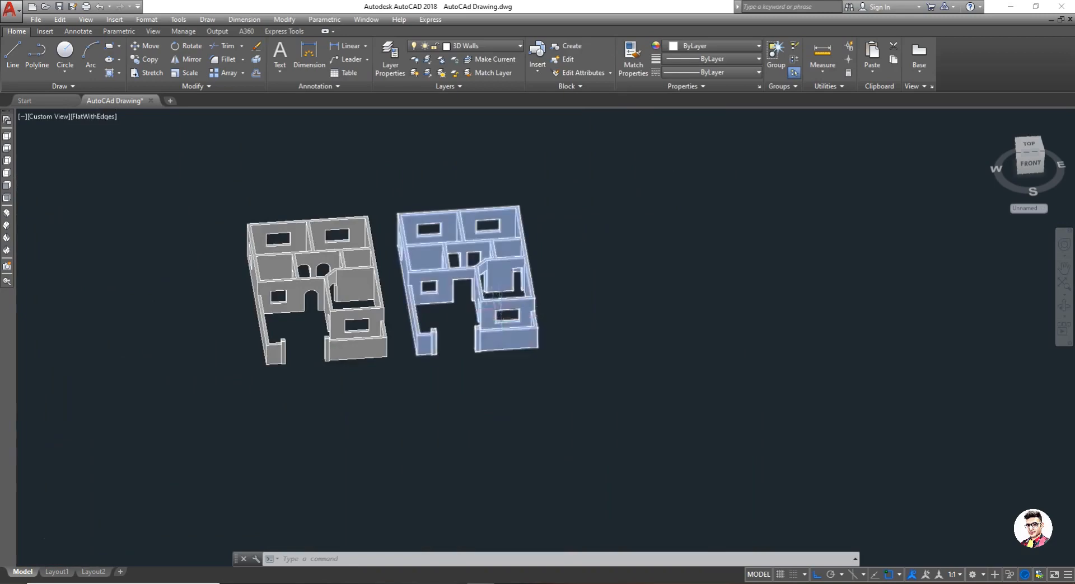
pyautogui.scroll(2, 496, 302)
pyautogui.scroll(-1, 495, 291)
pyautogui.scroll(10, 494, 291)
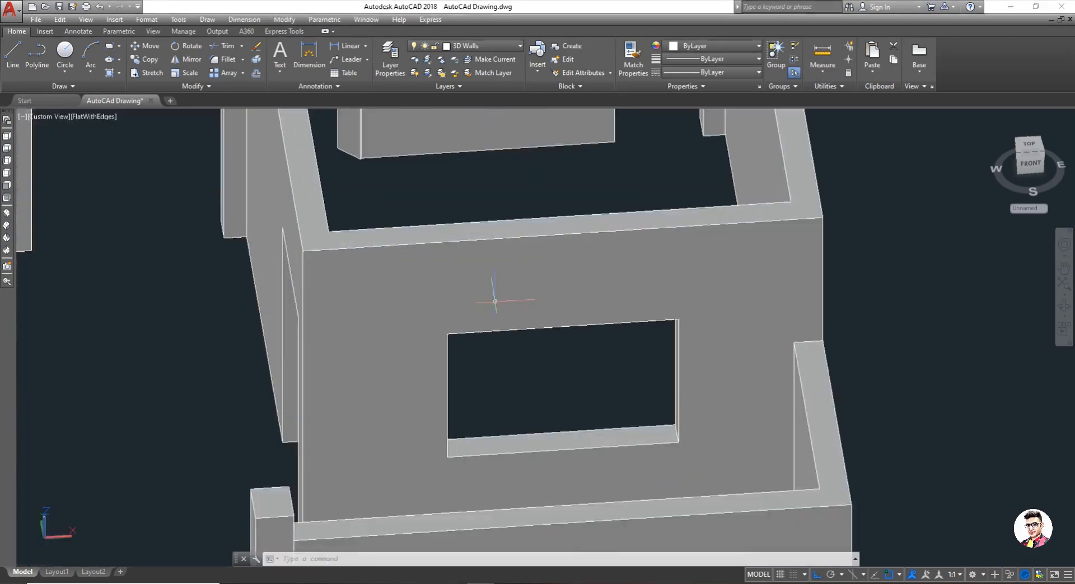
pyautogui.scroll(-6, 493, 294)
pyautogui.scroll(-8, 495, 301)
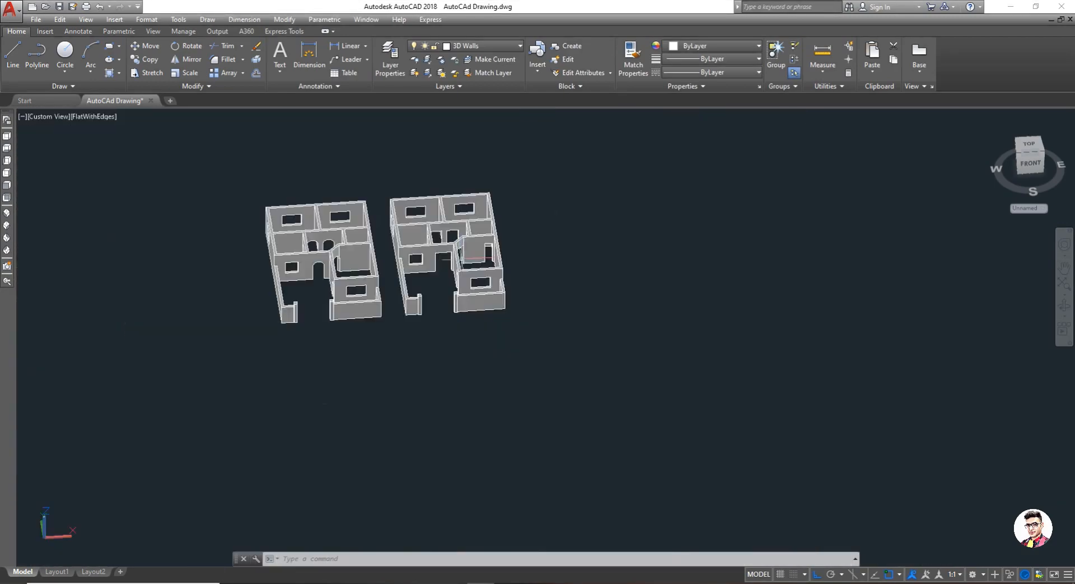
pyautogui.scroll(10, 370, 230)
pyautogui.scroll(-9, 365, 288)
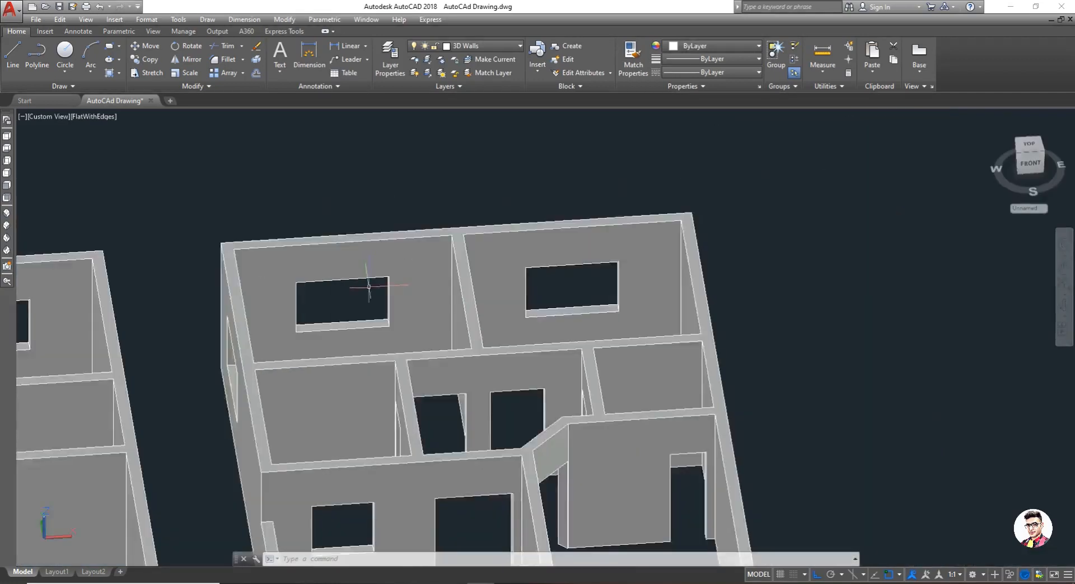
pyautogui.scroll(8, 429, 347)
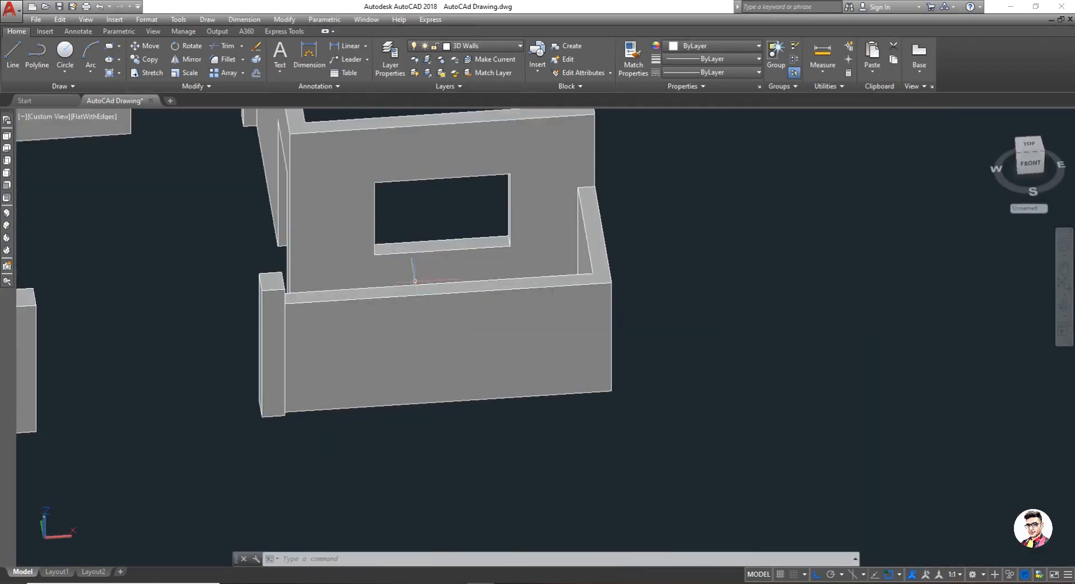
pyautogui.scroll(-8, 414, 280)
# Step: Review the front rooms and openings of both houses, finishing with the two models side by side
pyautogui.click(339, 369)
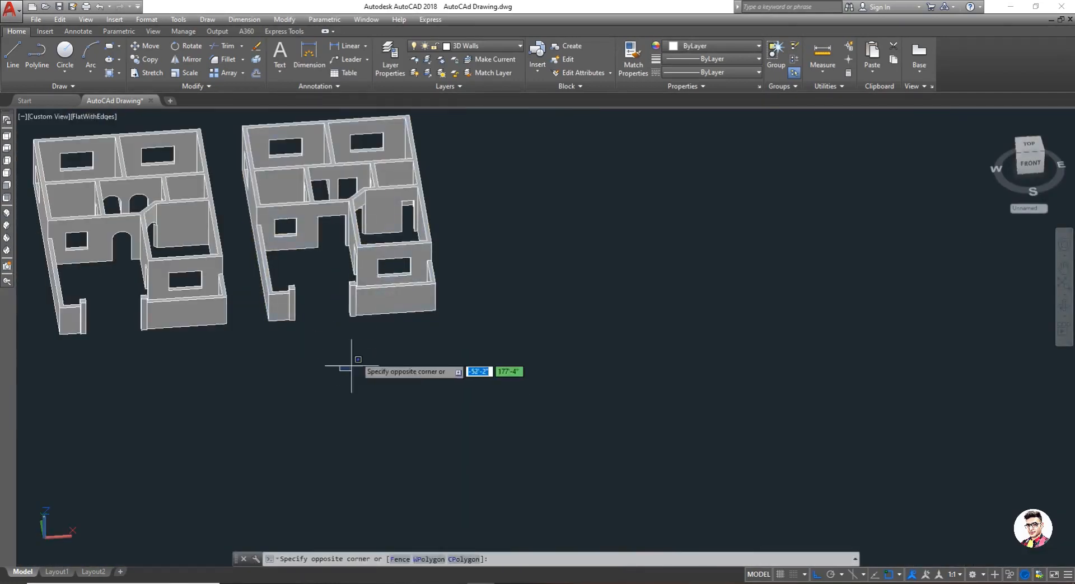
pyautogui.click(363, 363)
pyautogui.scroll(6, 366, 313)
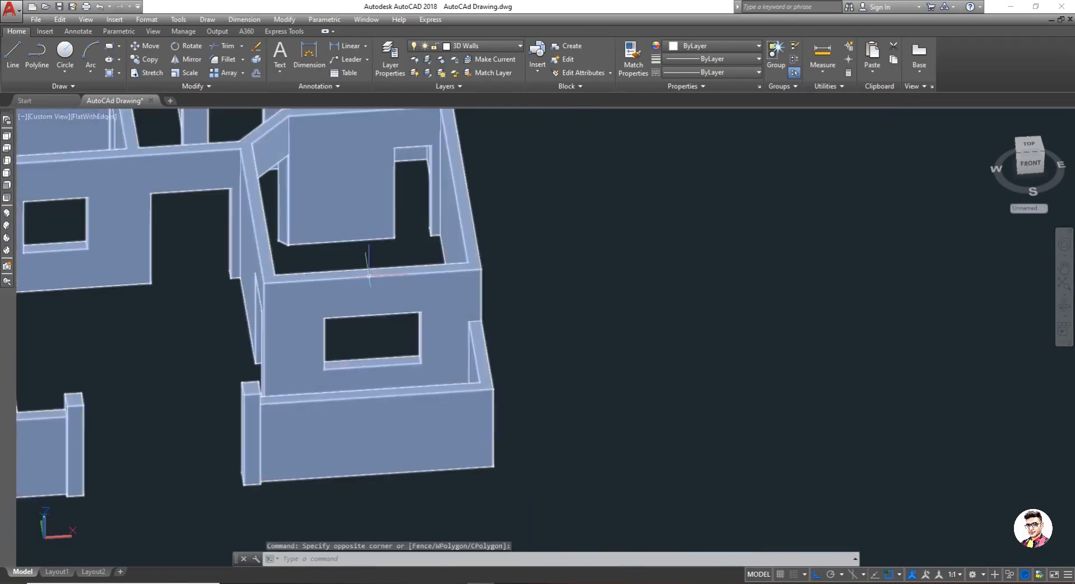
pyautogui.scroll(-5, 369, 276)
pyautogui.scroll(5, 403, 300)
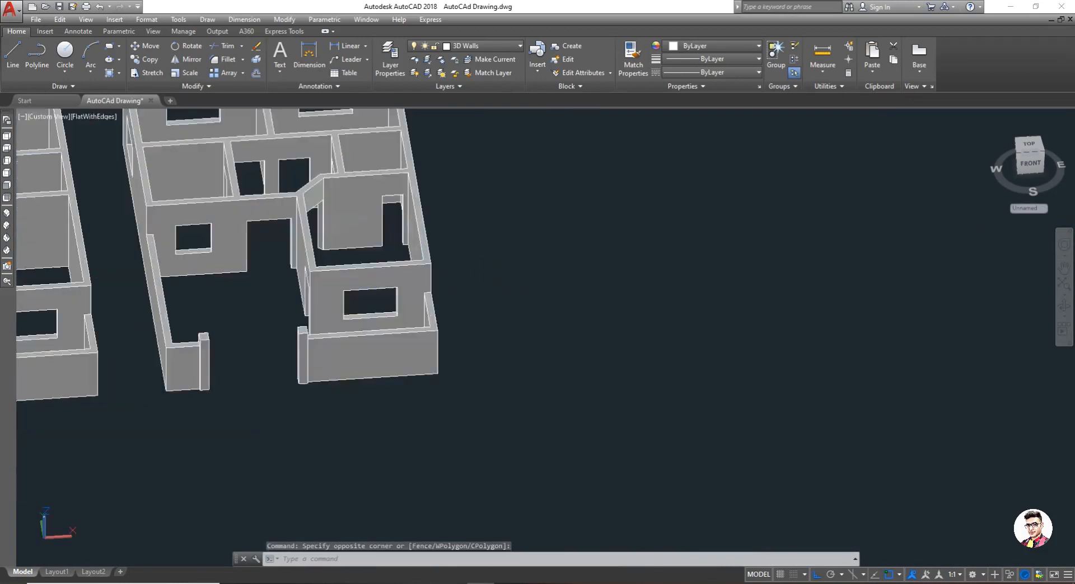
pyautogui.scroll(-7, 365, 299)
pyautogui.scroll(5, 359, 284)
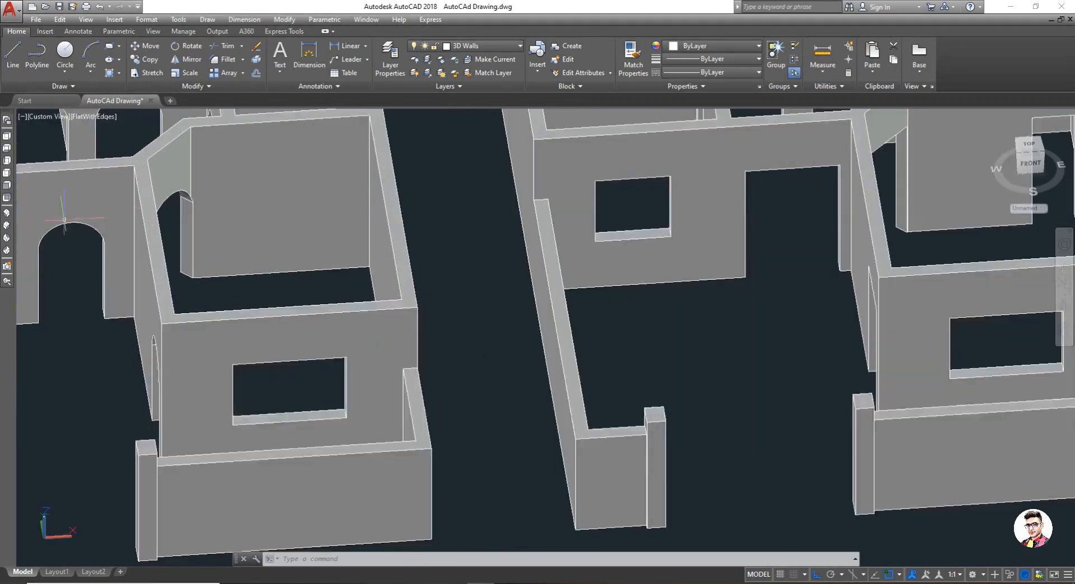
pyautogui.scroll(-6, 64, 220)
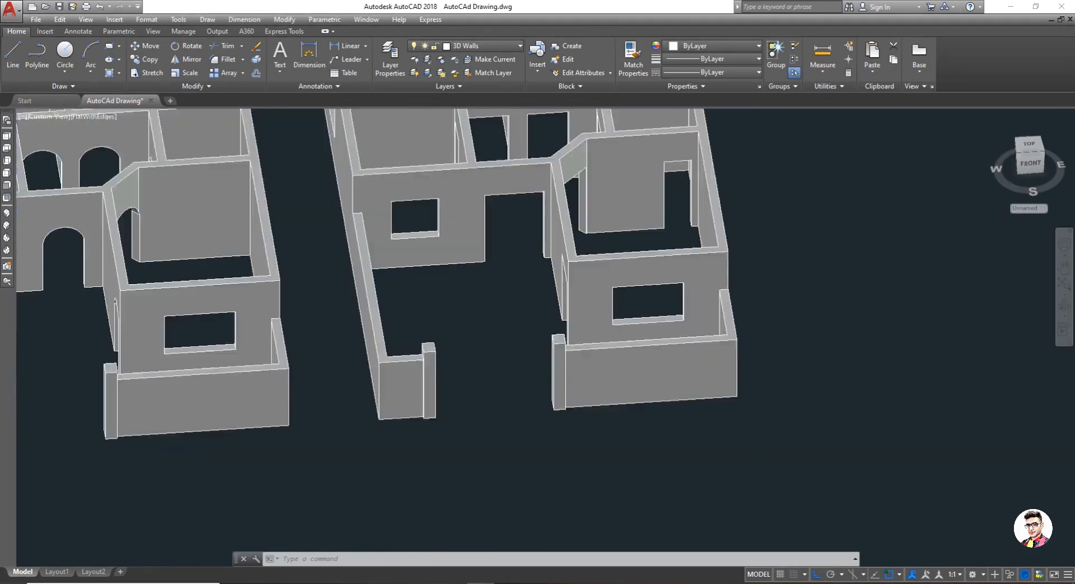
pyautogui.scroll(3, 280, 263)
pyautogui.scroll(3, 280, 262)
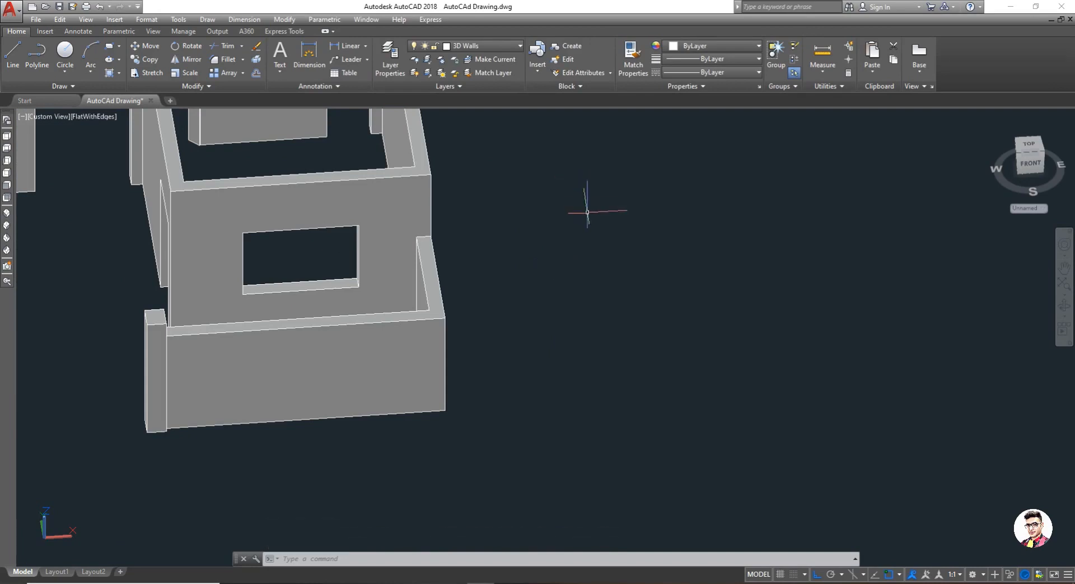
pyautogui.scroll(-6, 582, 211)
pyautogui.scroll(5, 496, 179)
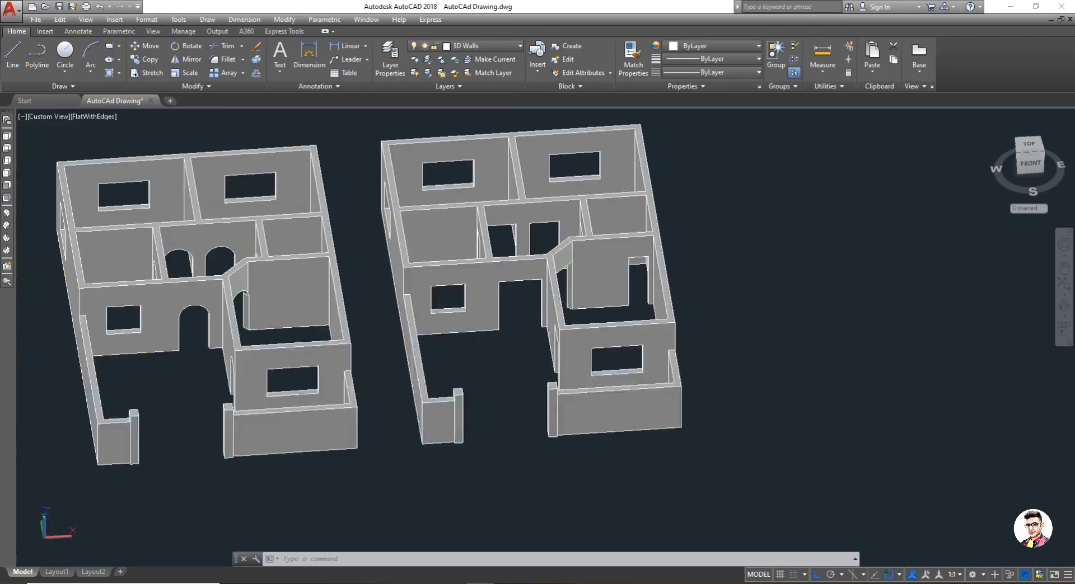